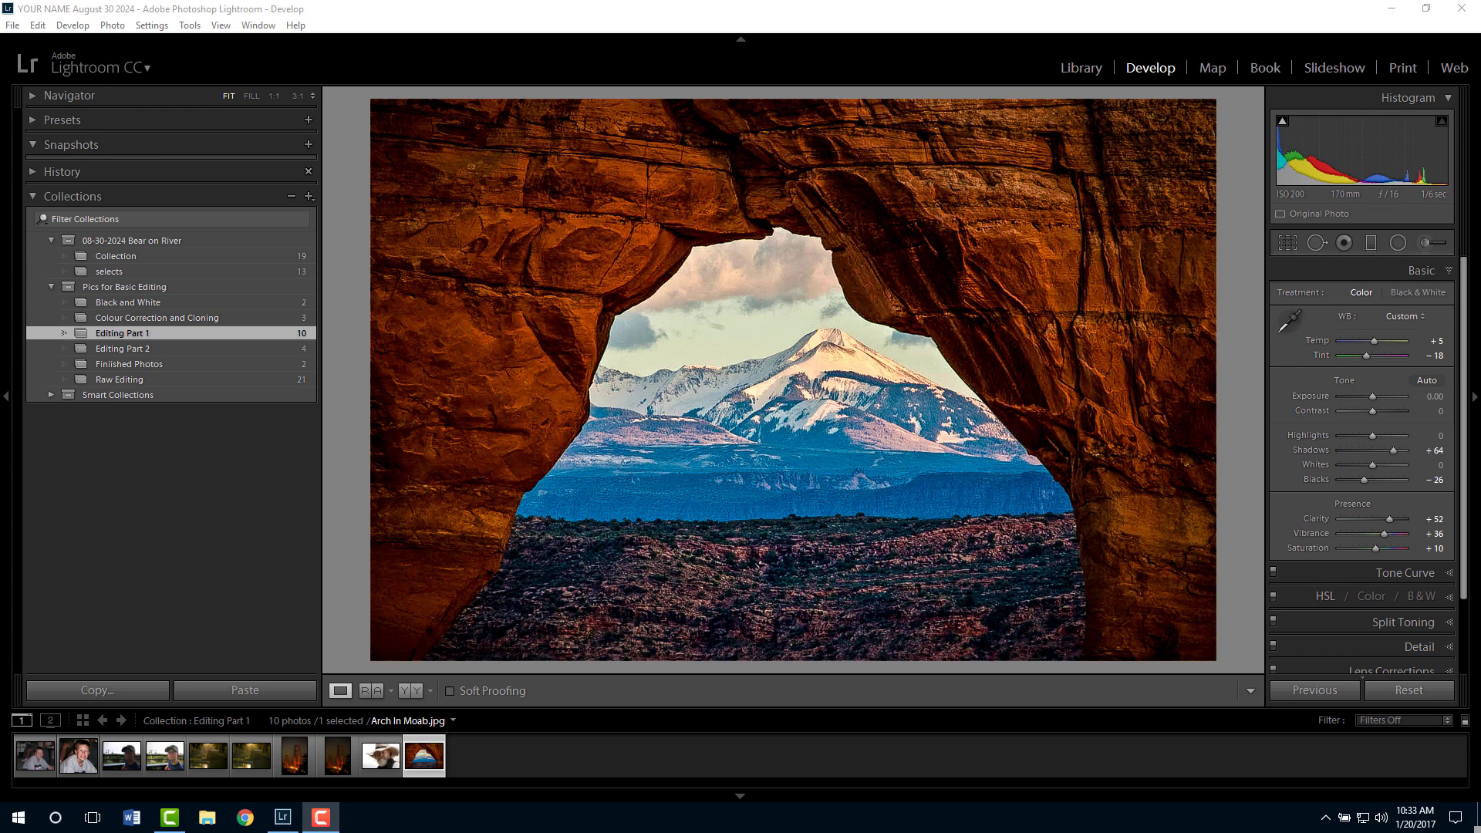
Switch to the Library module and view several photos of the Editing Part 1 collection one after another.
left_click(1080, 68)
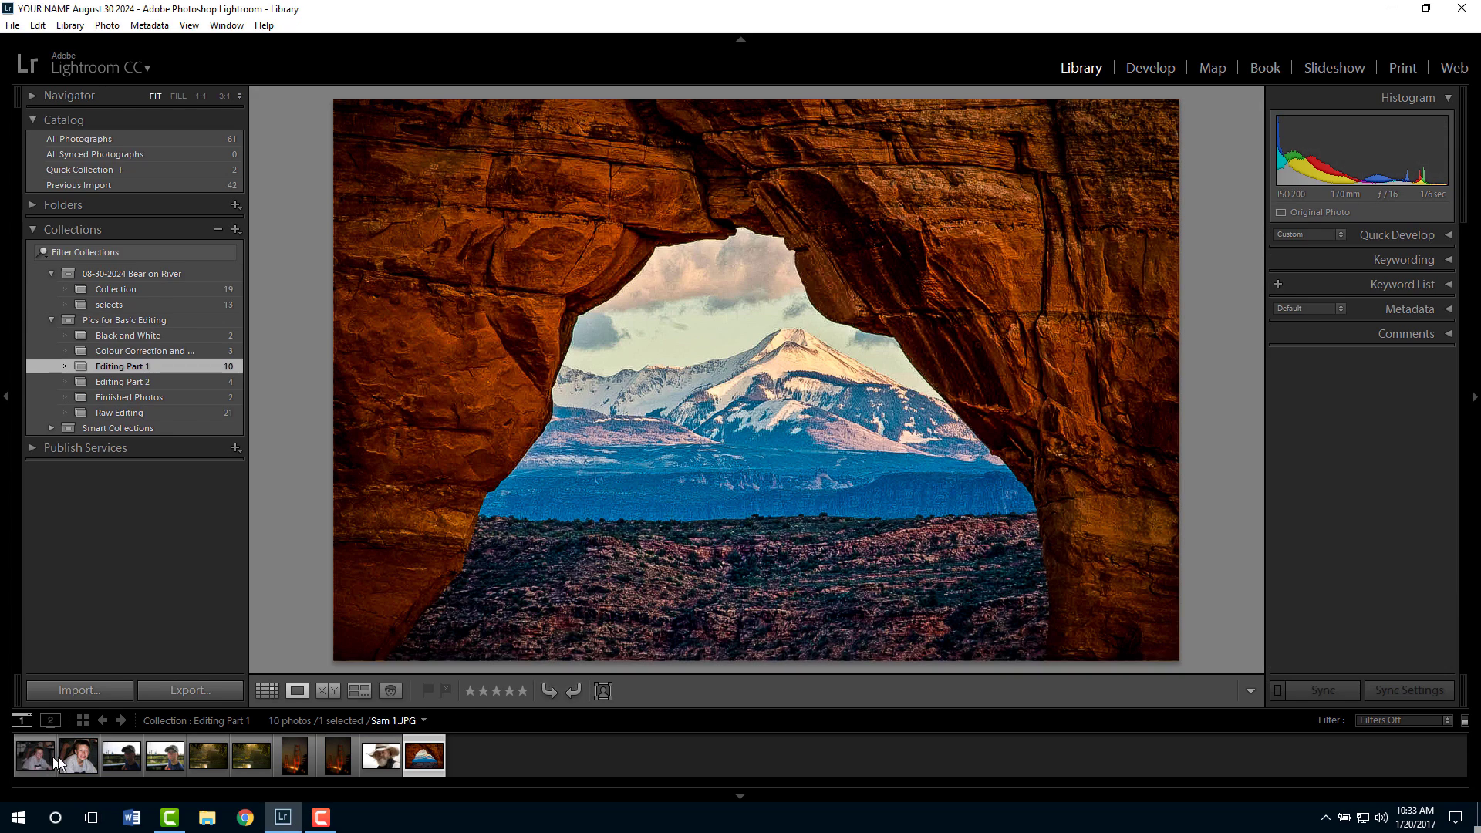
left_click(381, 755)
left_click(294, 756)
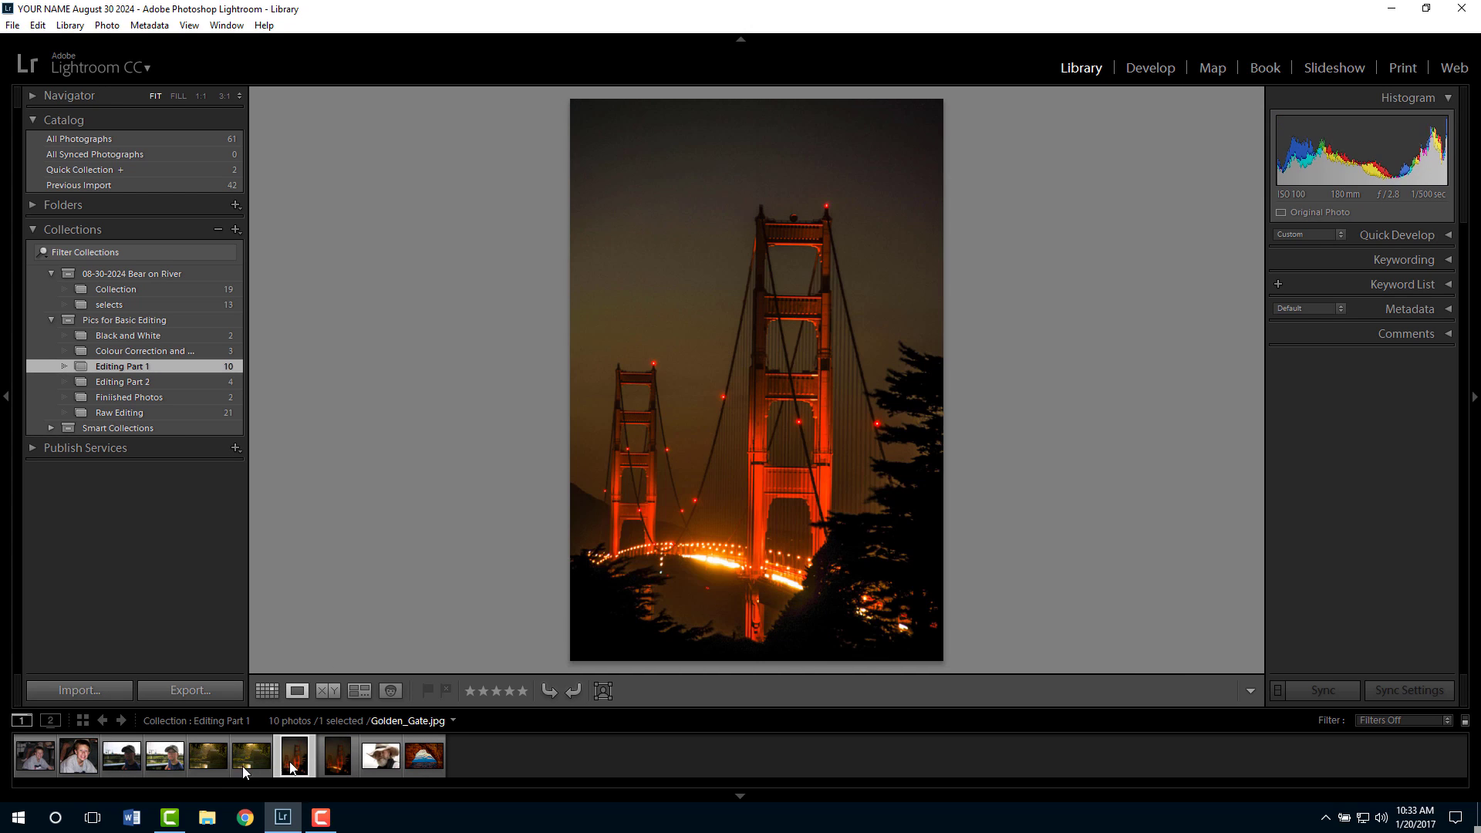
left_click(178, 762)
left_click(78, 756)
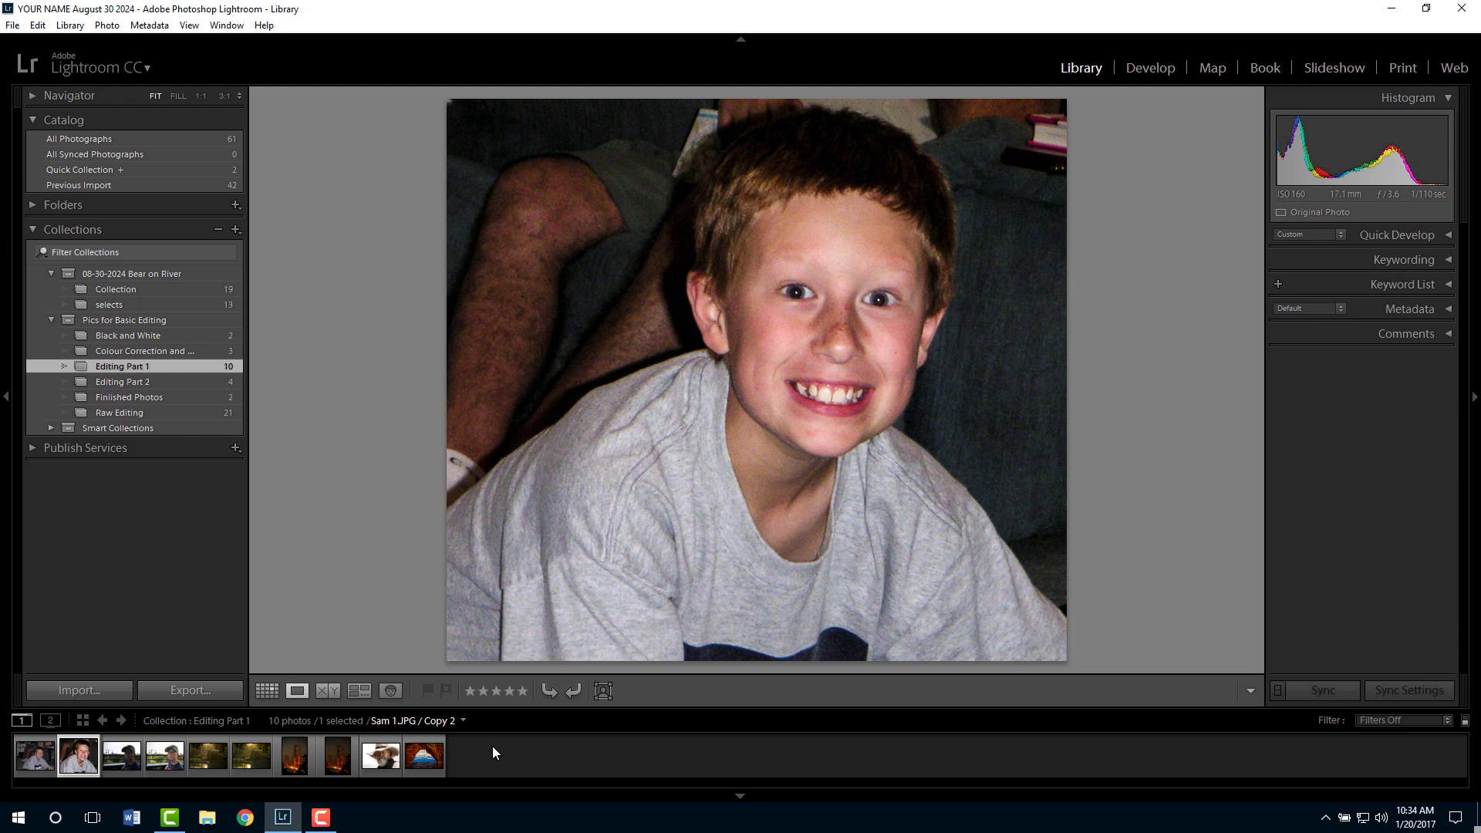
Clear the selection and select the second, fourth, fifth, seventh, ninth and tenth photos of the Editing Part 1 collection together.
key("ctrl+a")
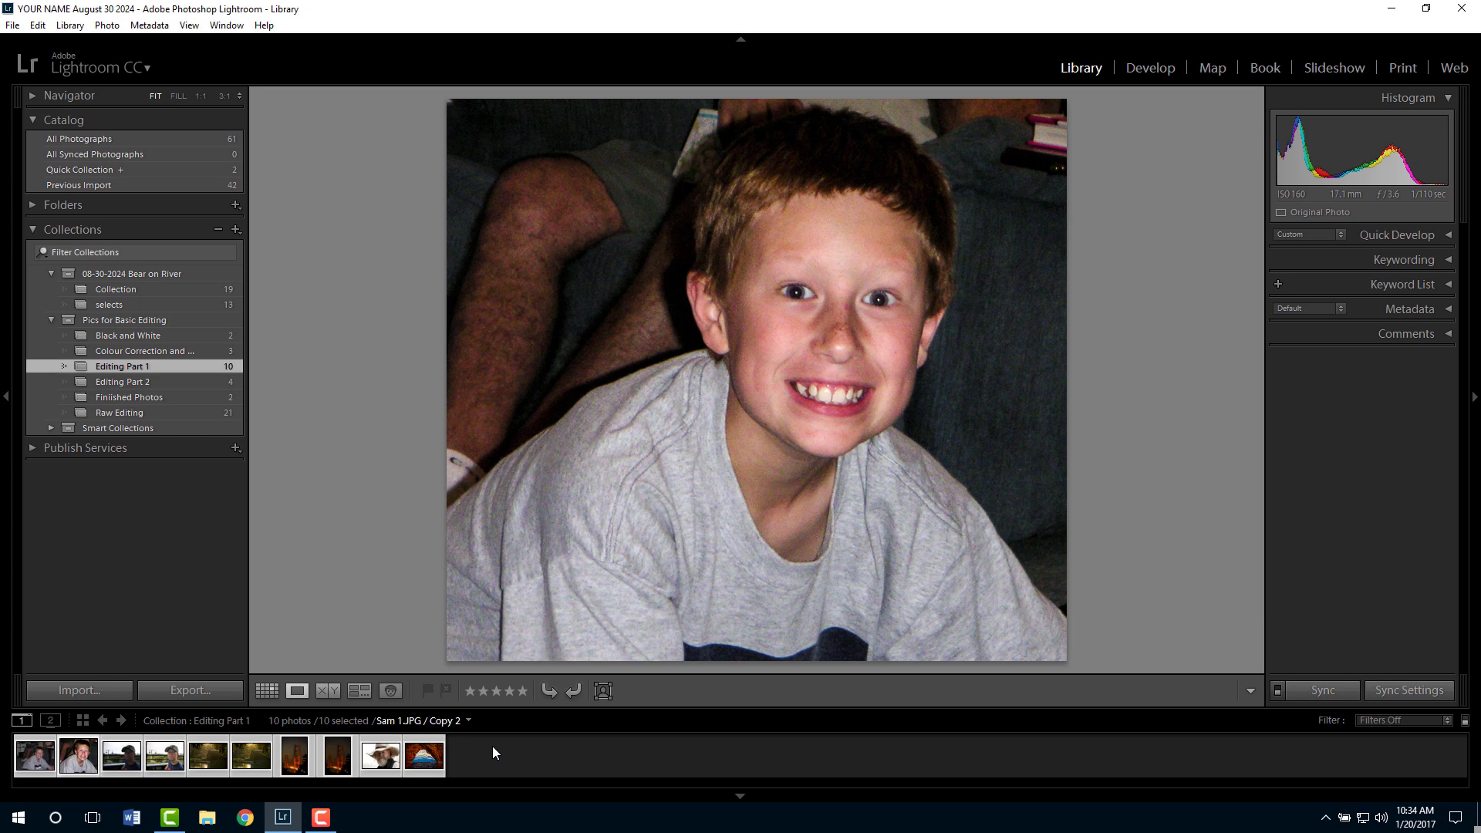
key("ctrl+d")
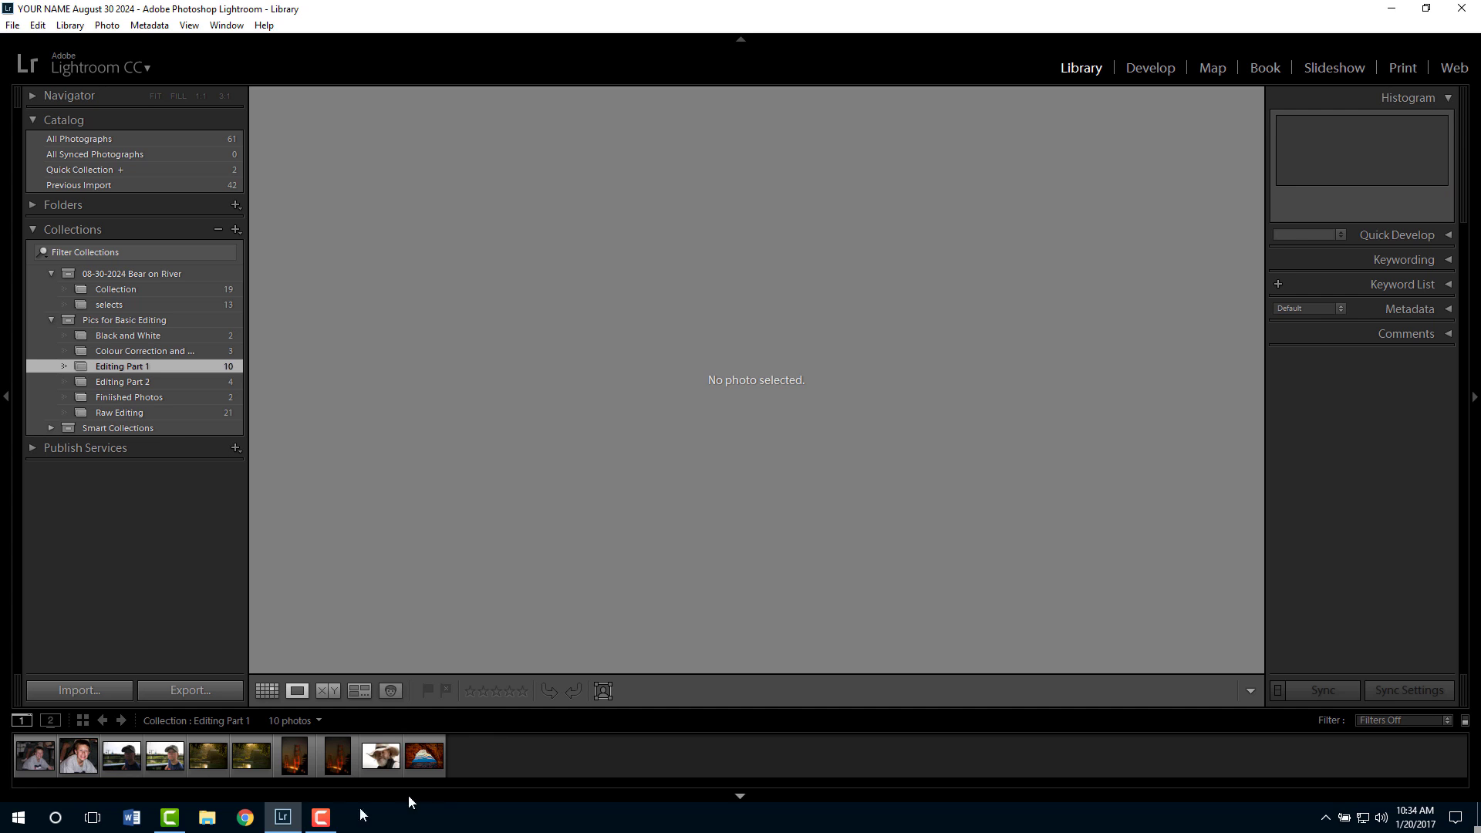
left_click(83, 760)
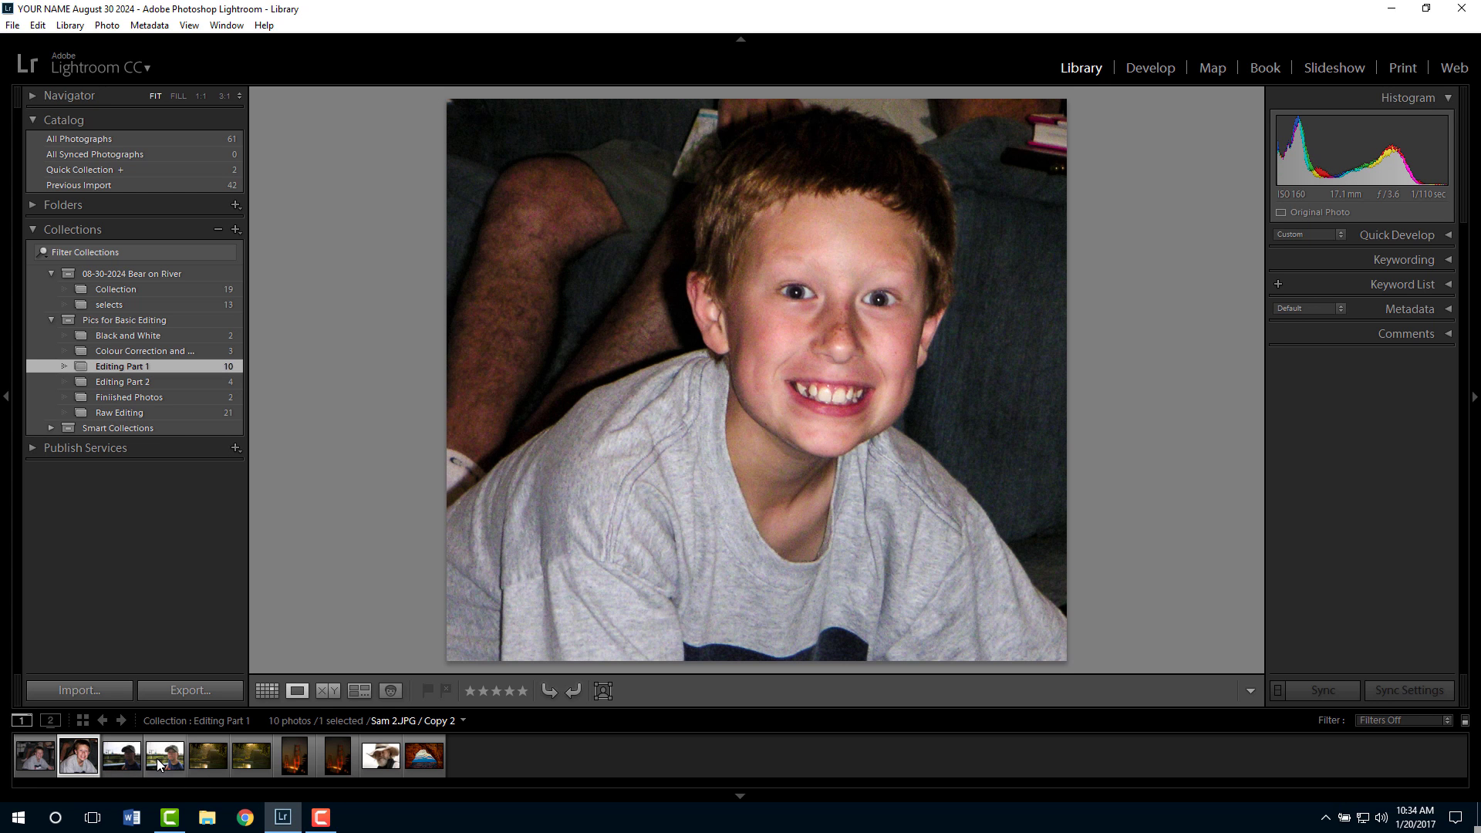
left_click(165, 757, "ctrl")
left_click(209, 757, "ctrl")
left_click(295, 757, "ctrl")
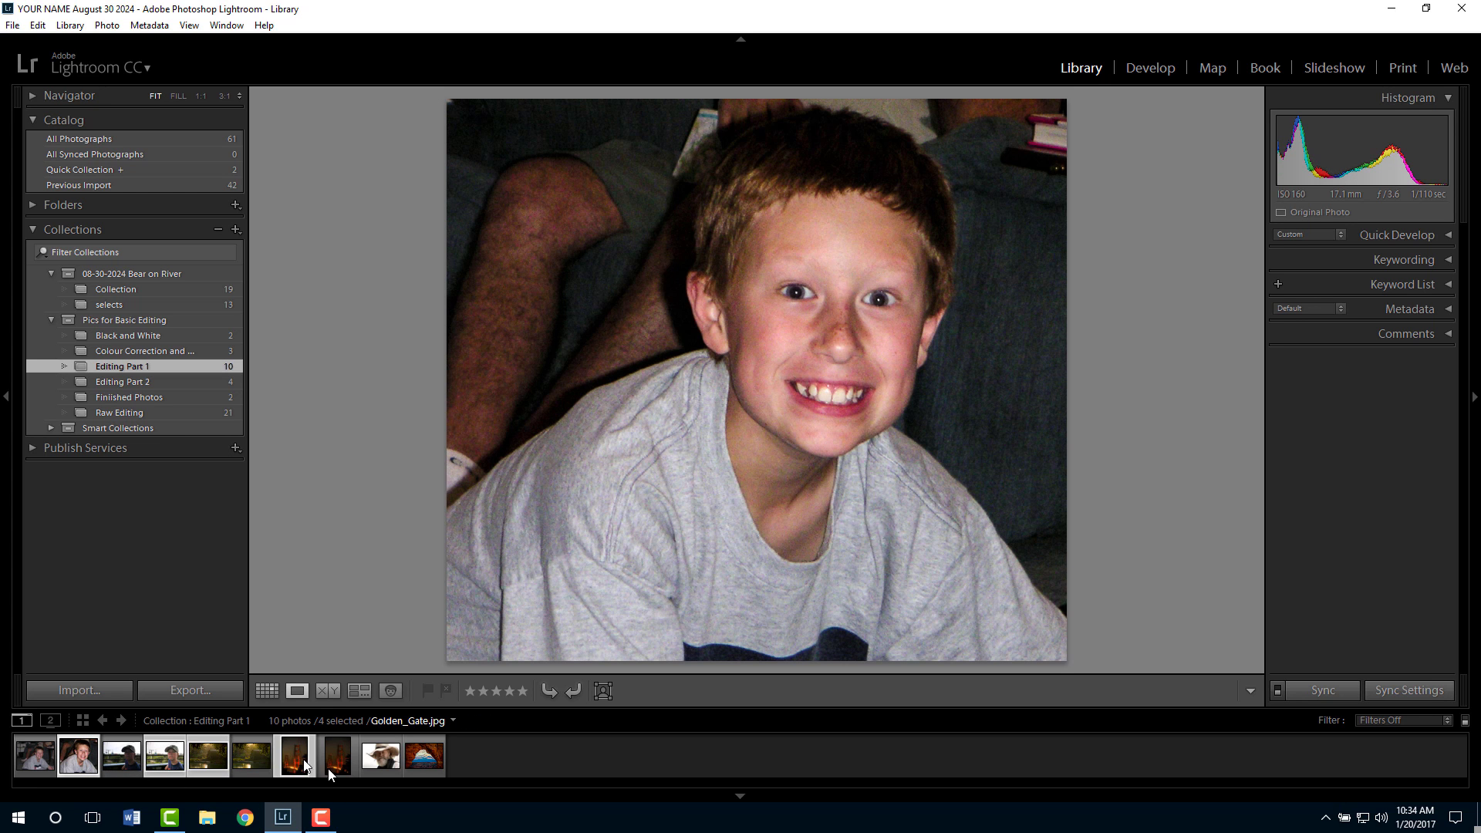
left_click(380, 757, "ctrl")
left_click(424, 758, "ctrl")
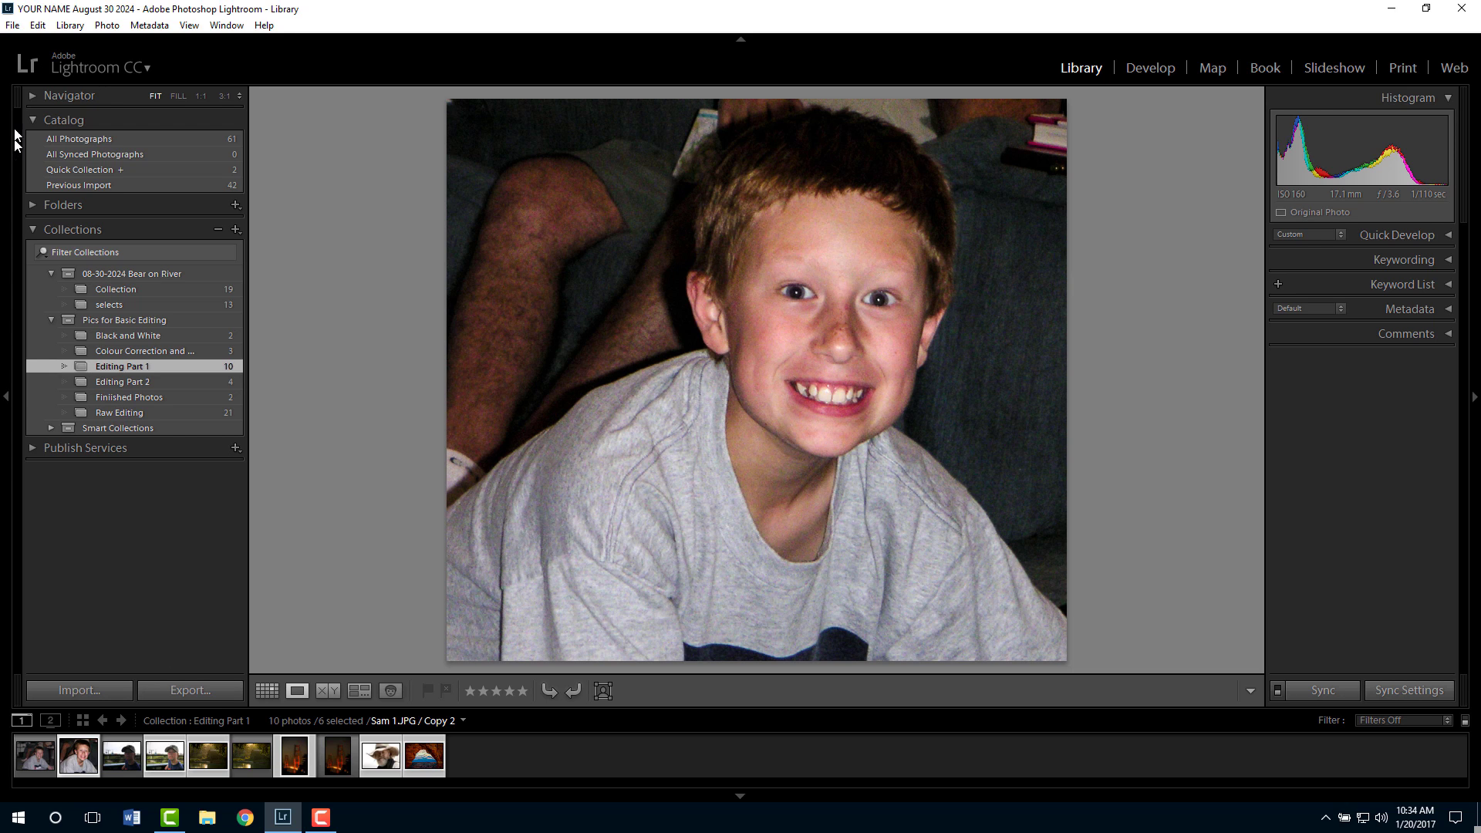
Open the export settings for the selected photos, keeping Hard Drive as destination and setting the location to Choose folder later.
left_click(15, 26)
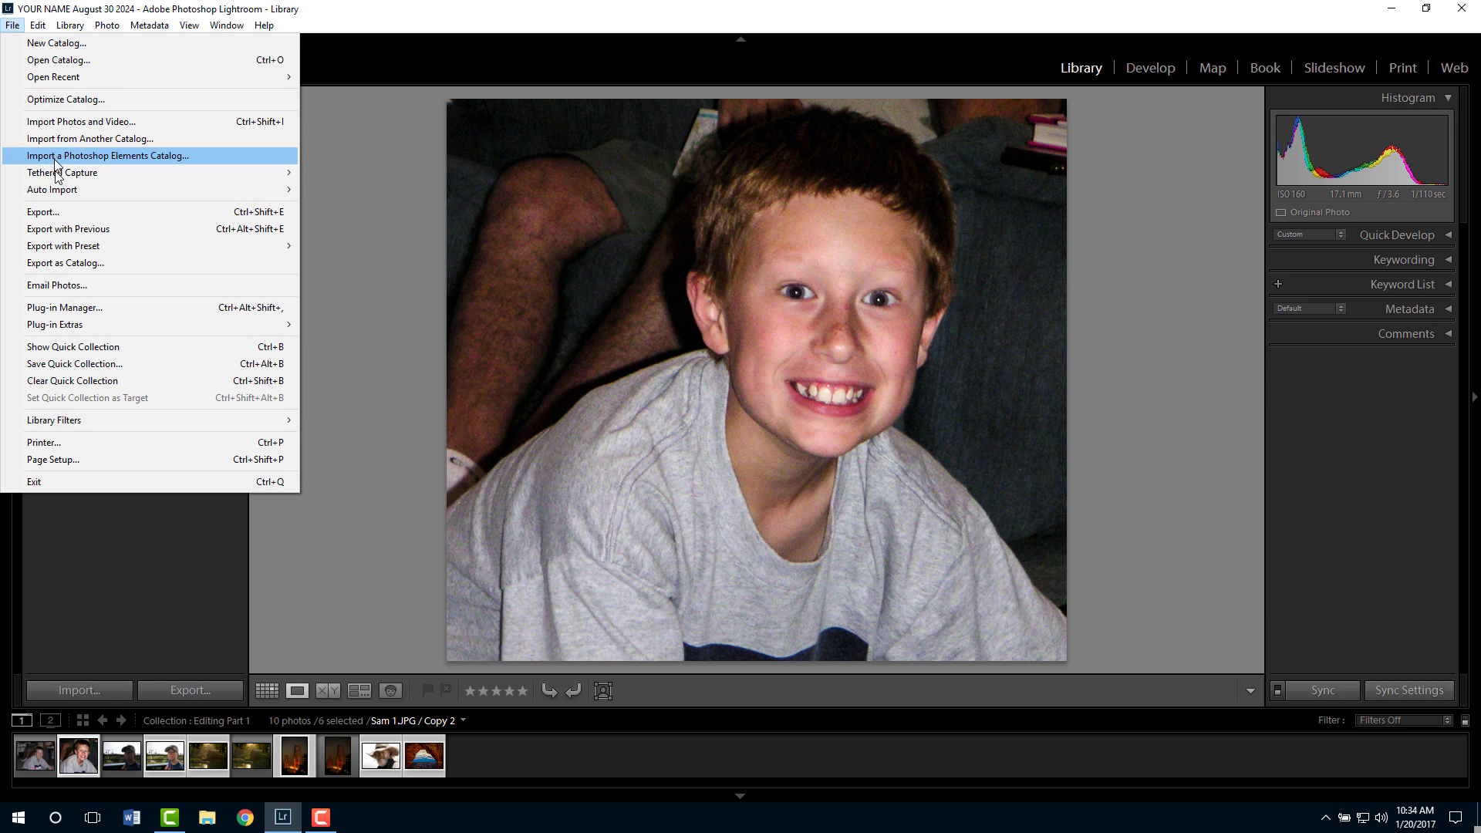
left_click(203, 215)
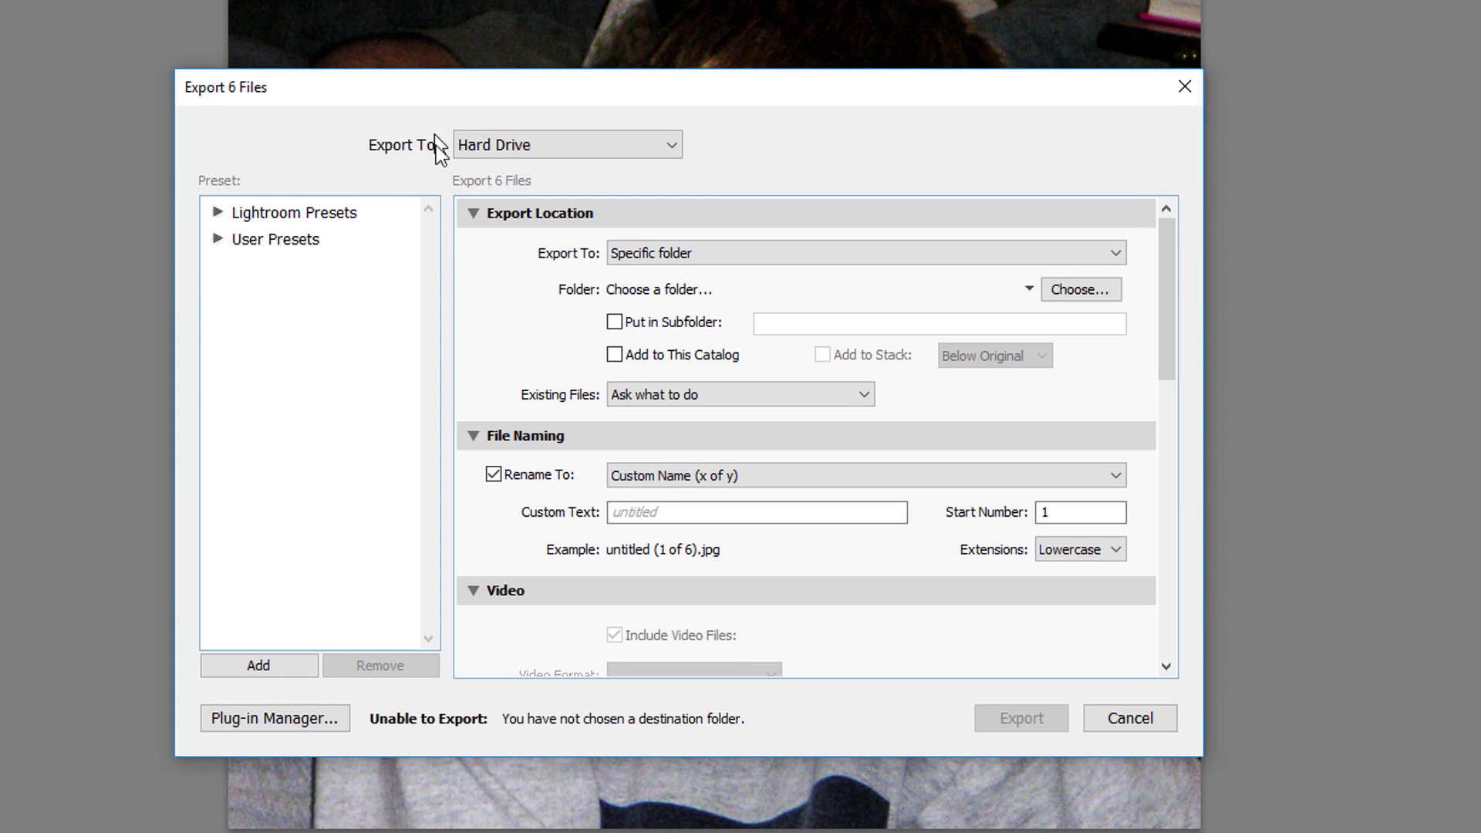
left_click(674, 144)
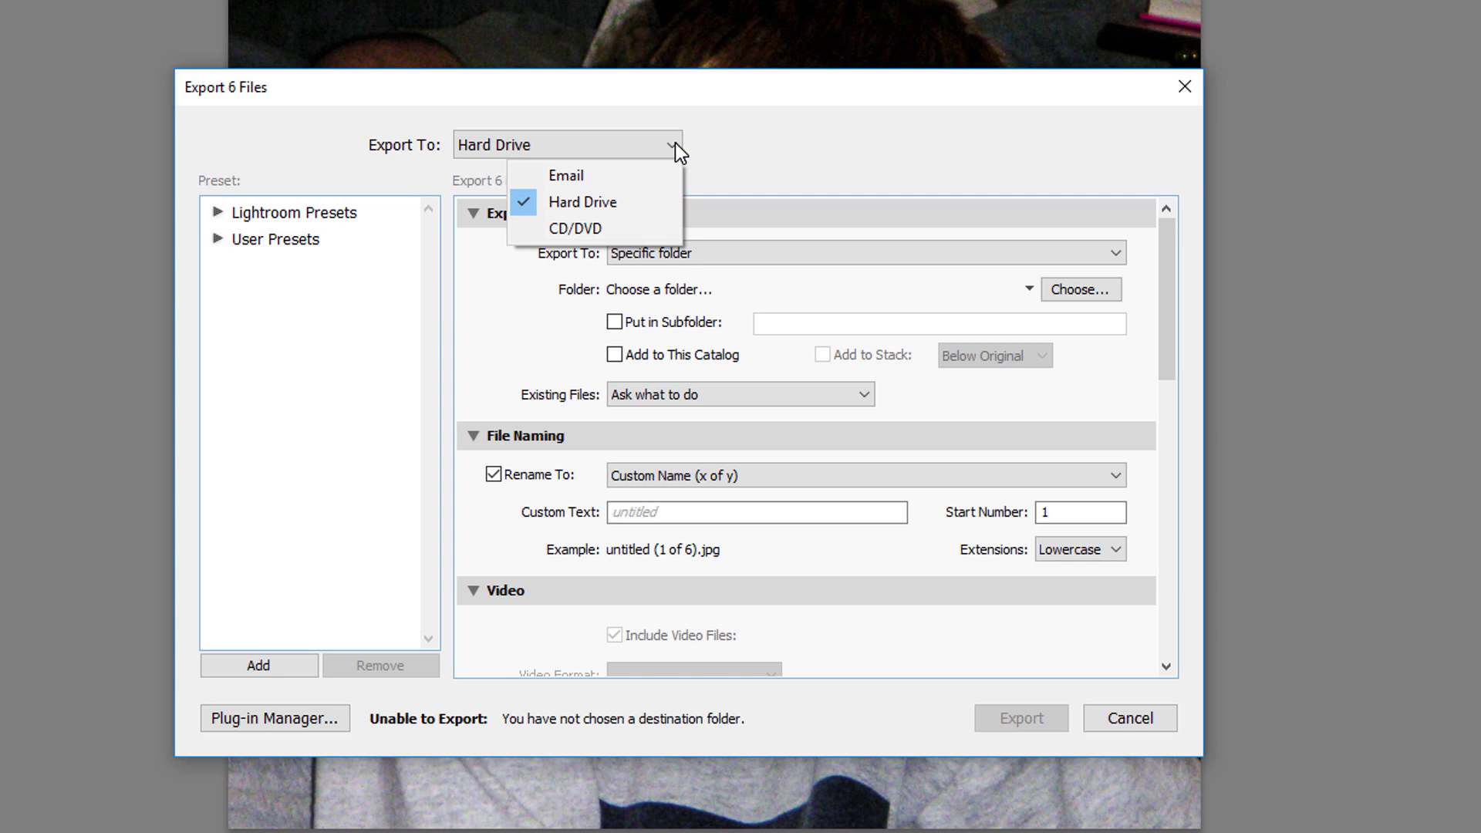
left_click(651, 194)
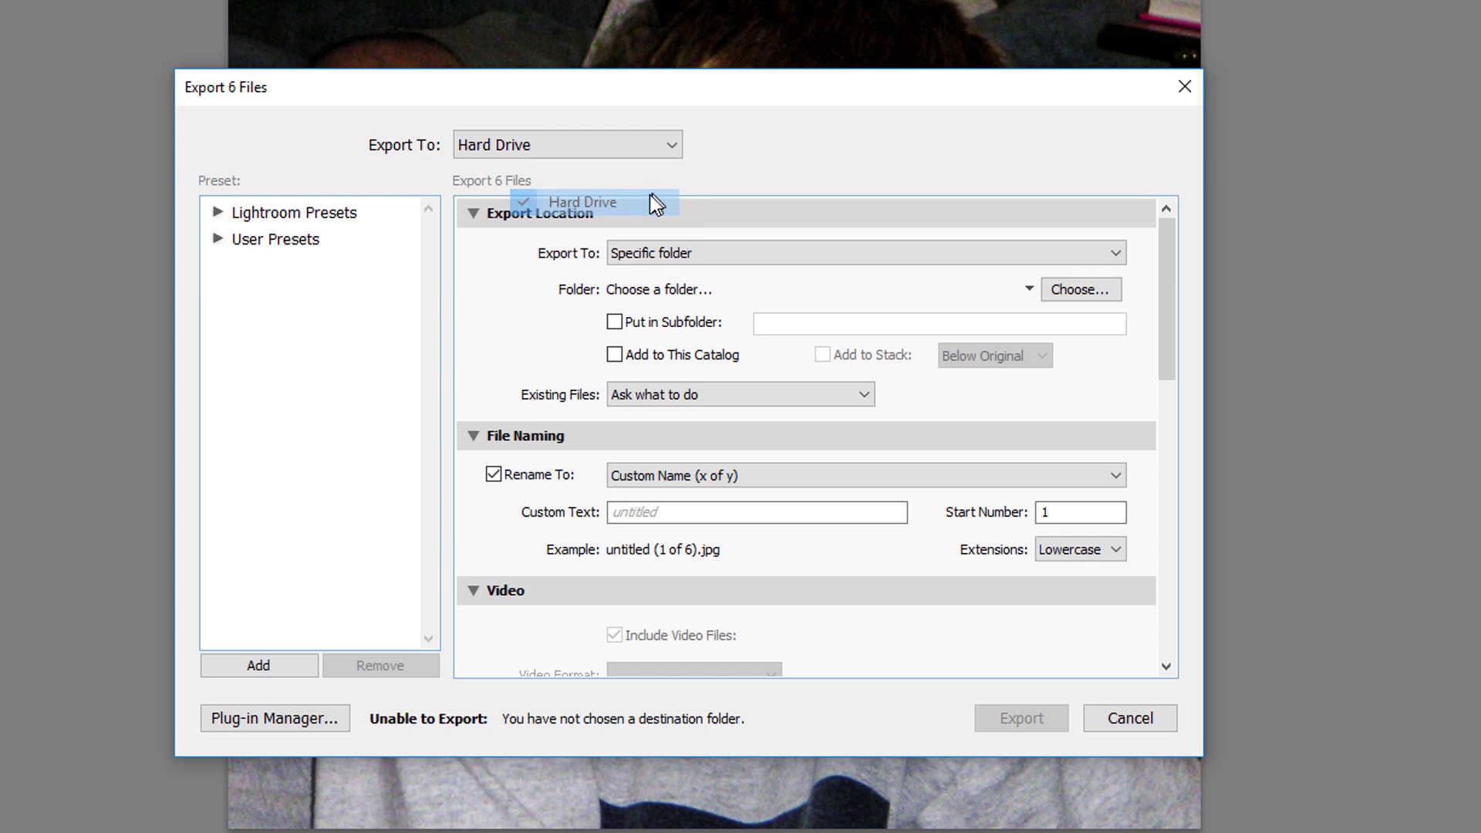
left_click(821, 253)
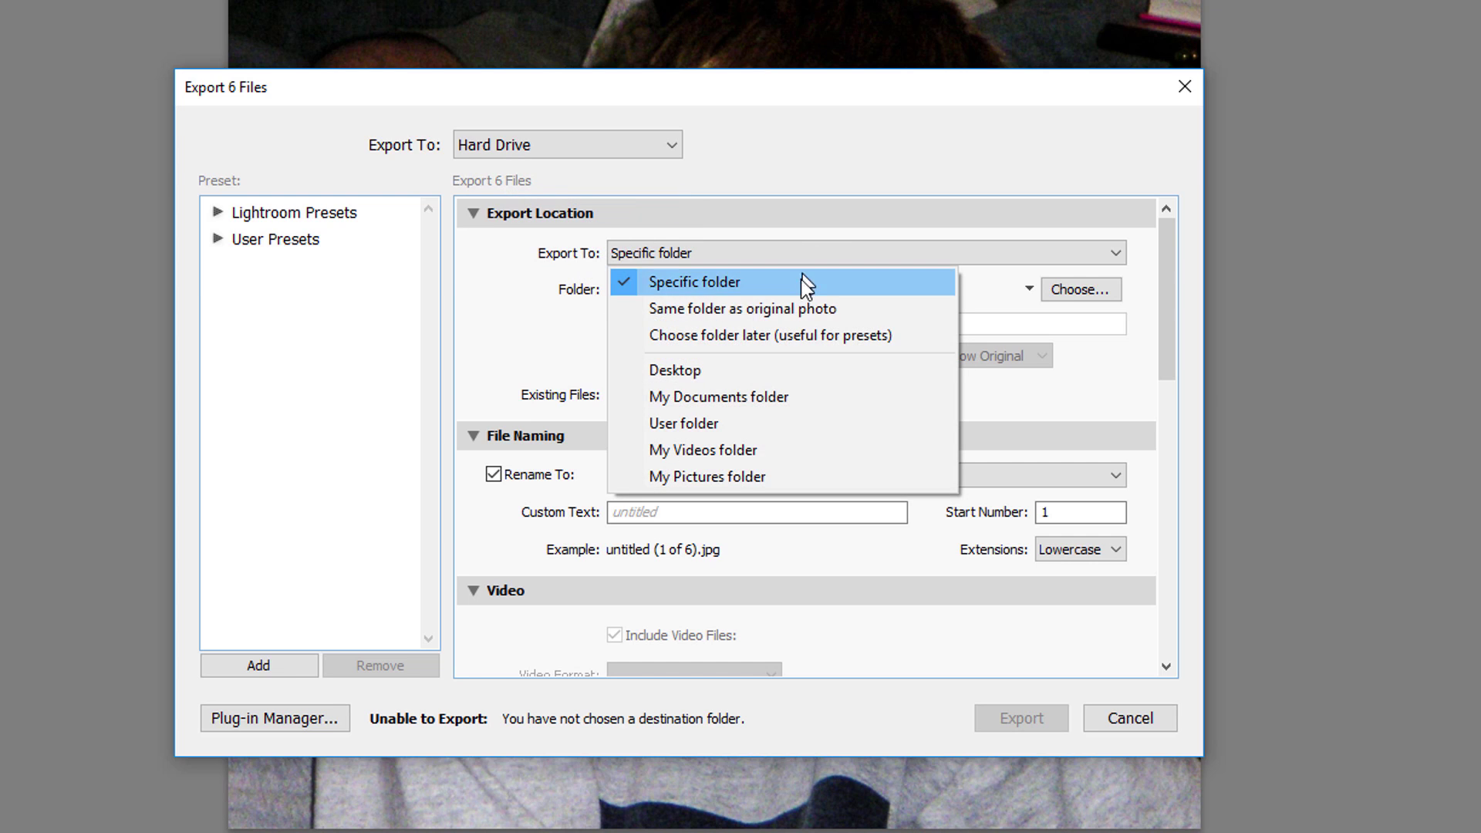
left_click(798, 333)
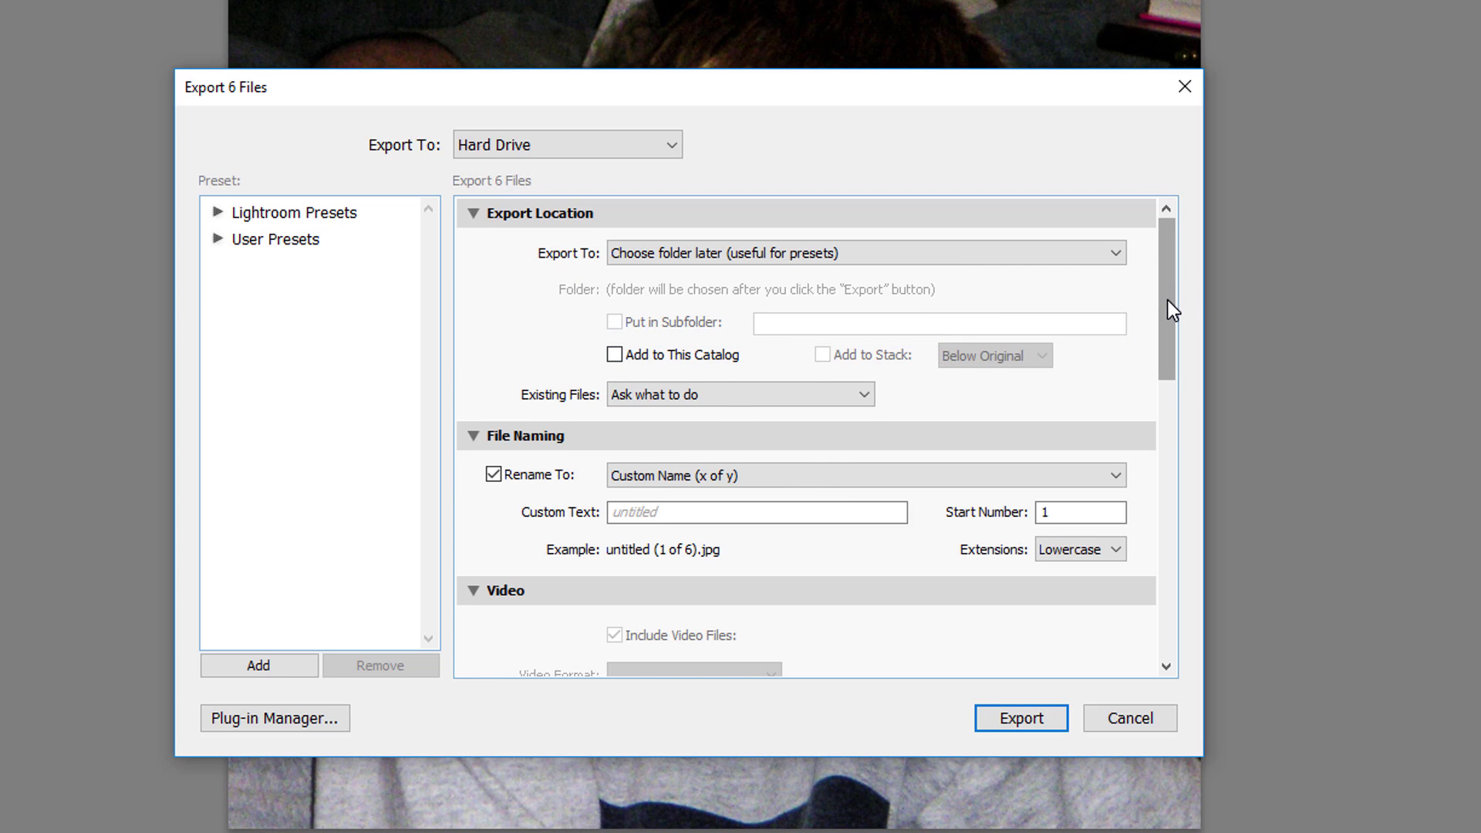
Set the export file naming to Custom Name - Sequence with the custom text "Basic Edit Part 1 - Your Name".
left_click_drag(1168, 299, 1165, 376)
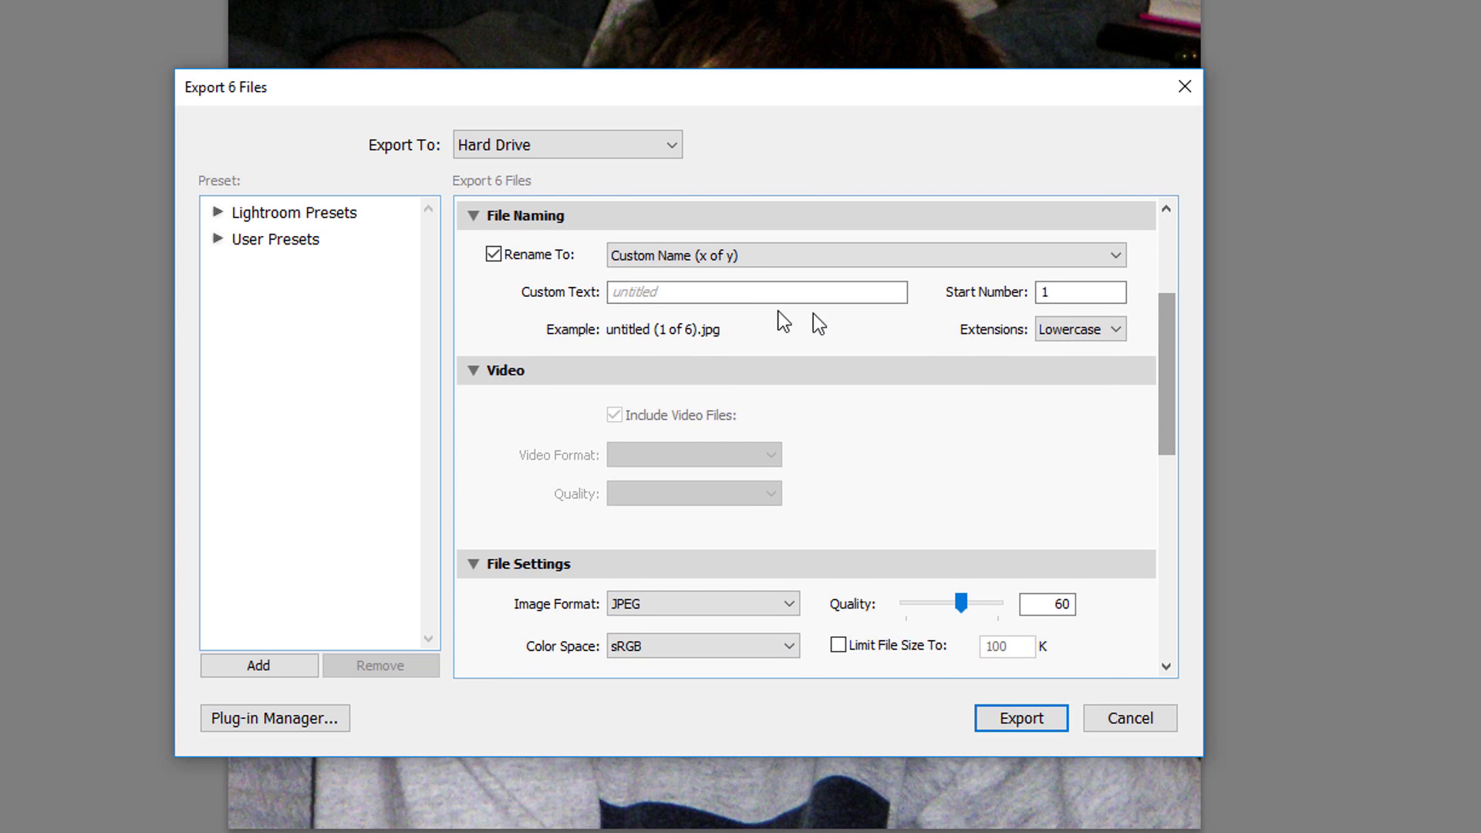
left_click(710, 292)
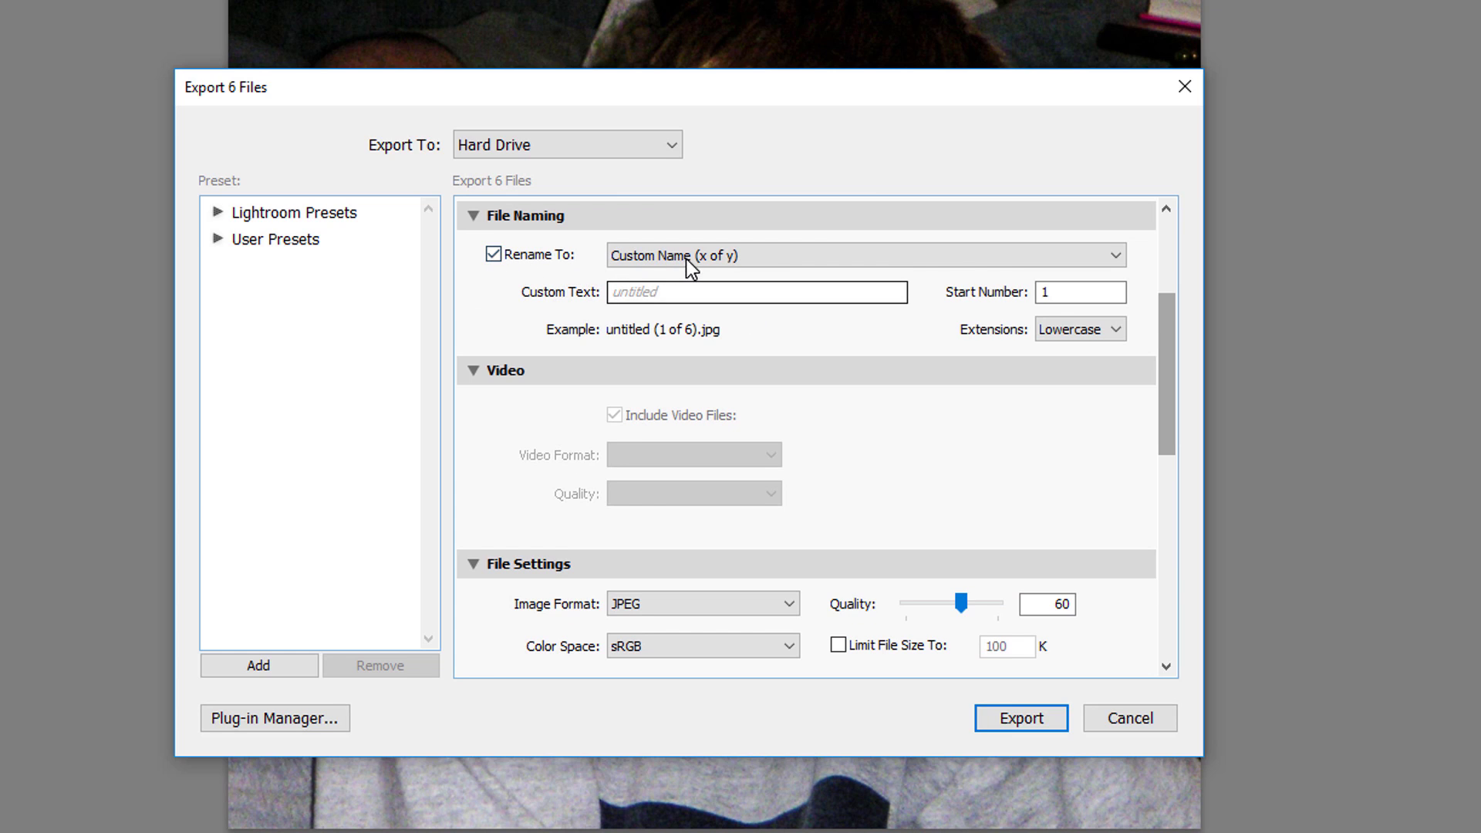
left_click(728, 257)
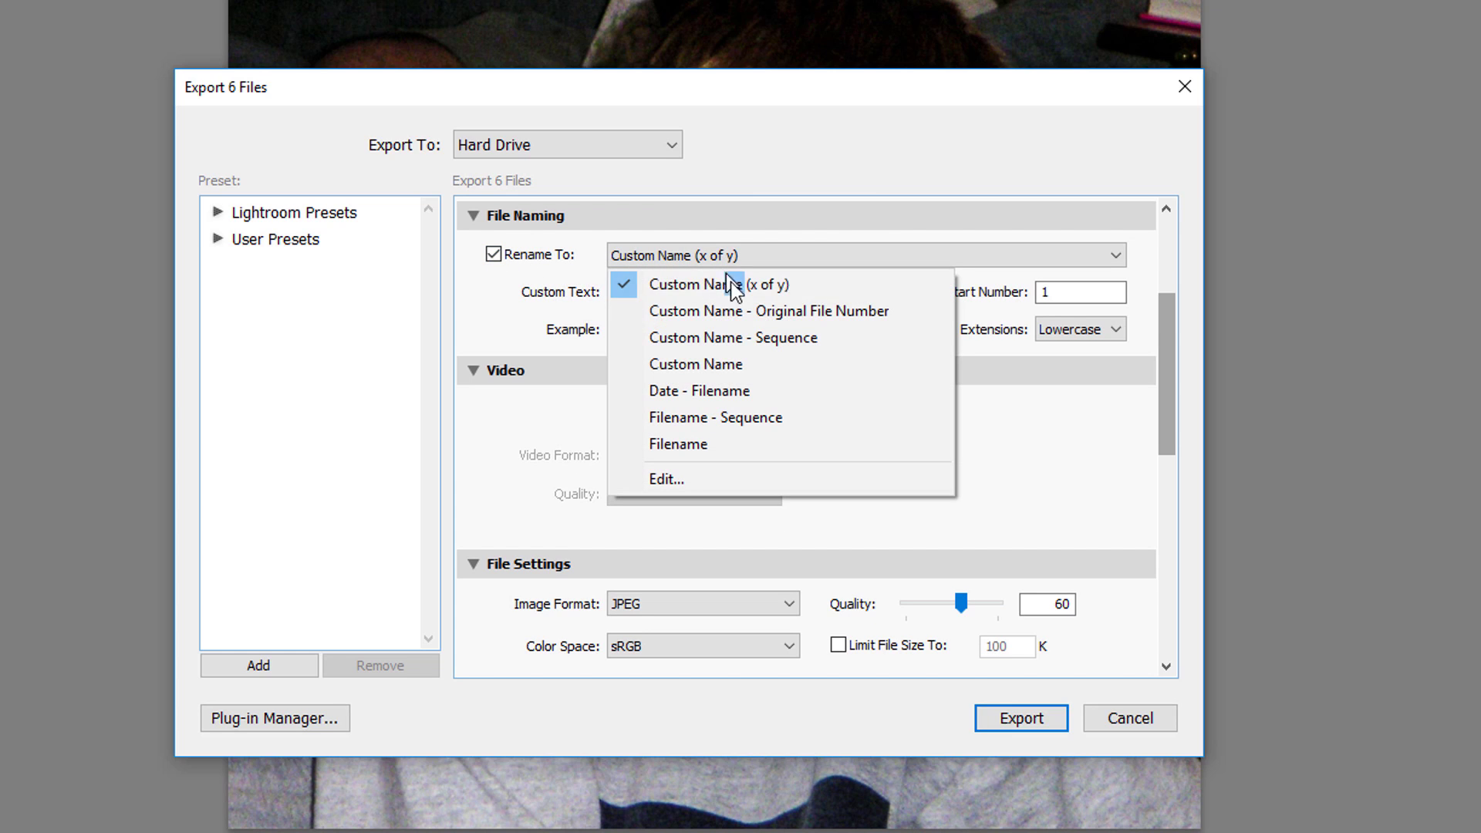
left_click(739, 342)
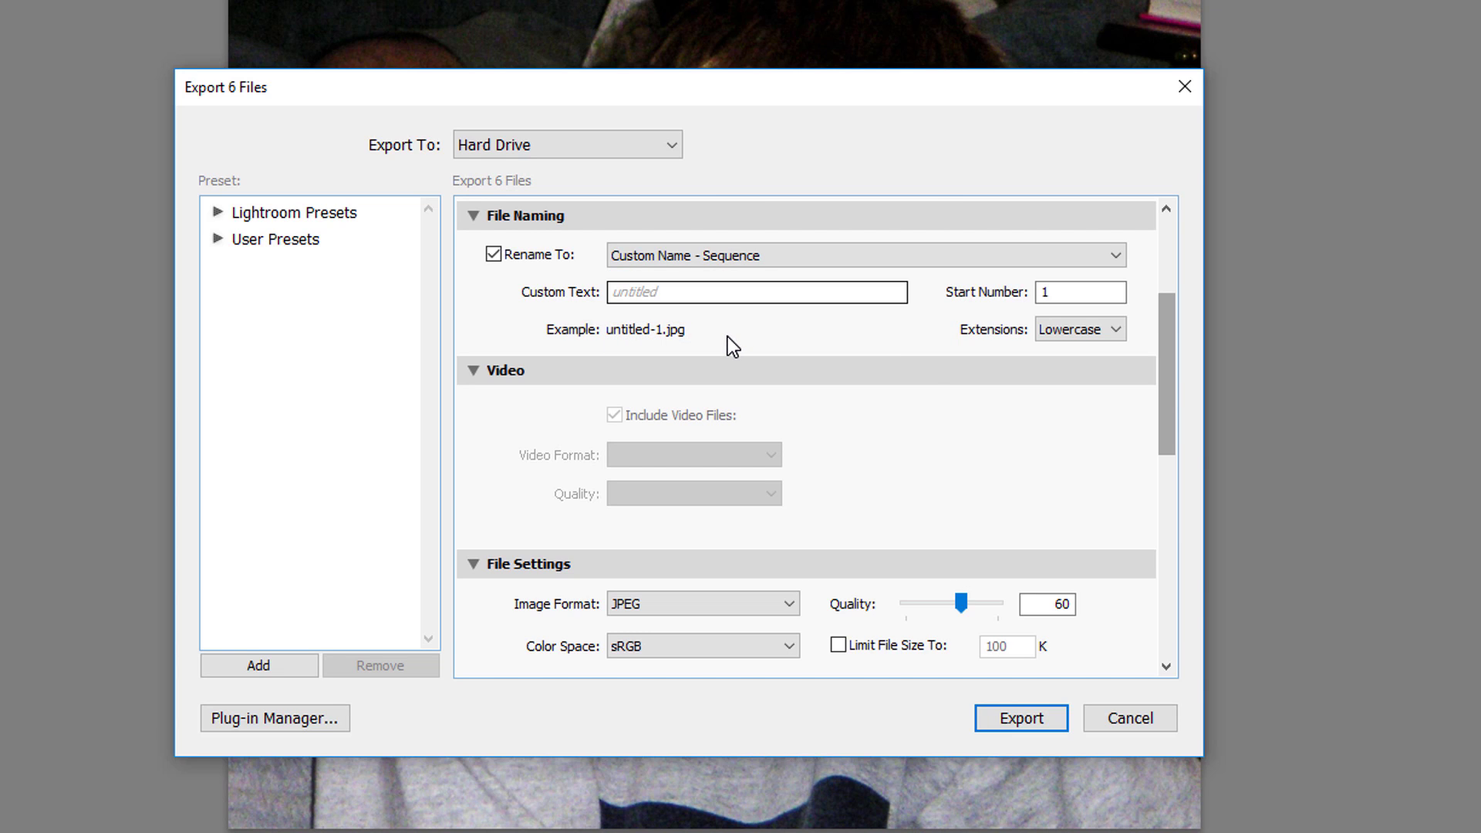
left_click(675, 294)
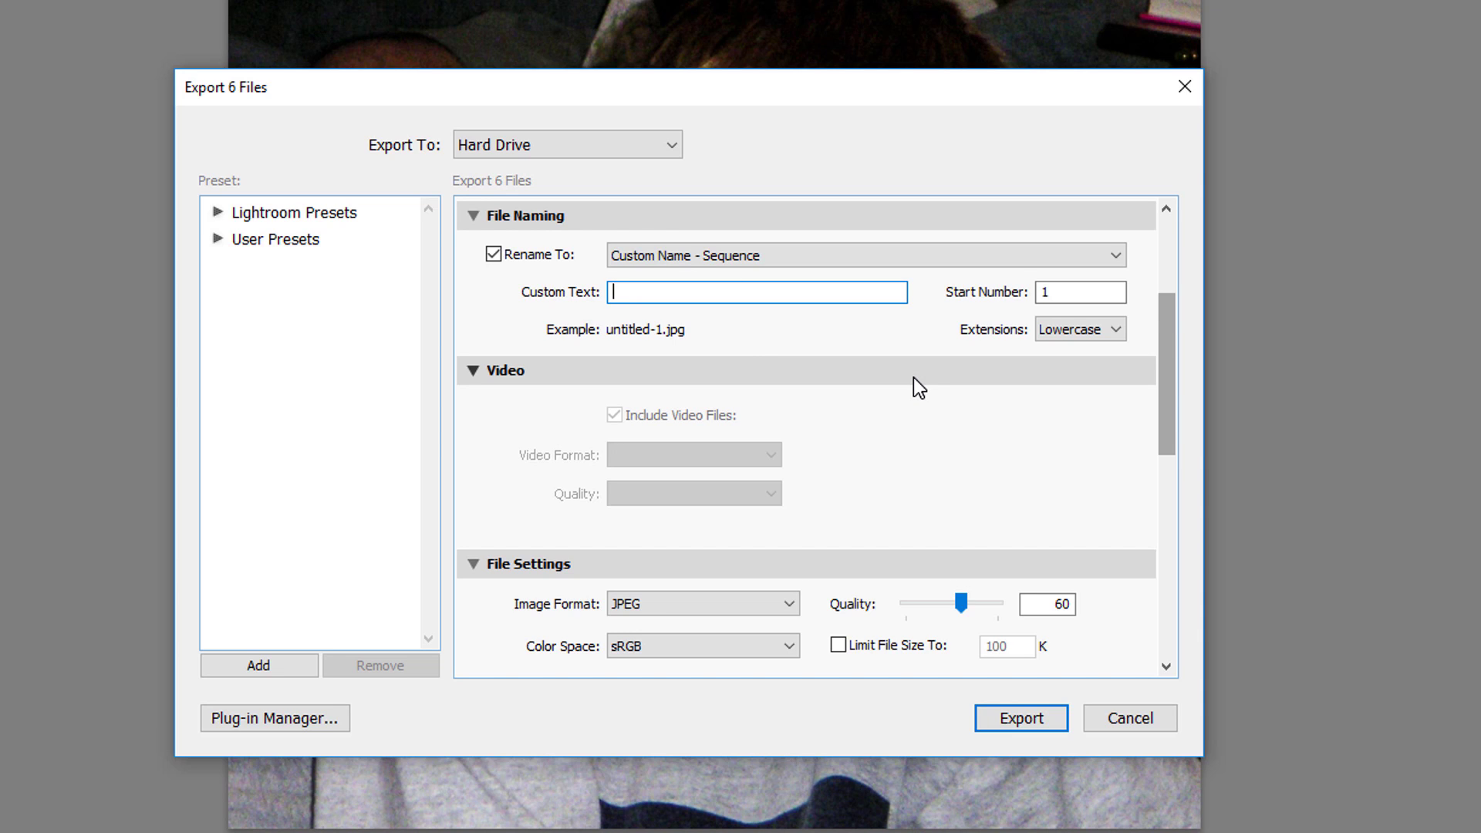
type("Basic Edit ")
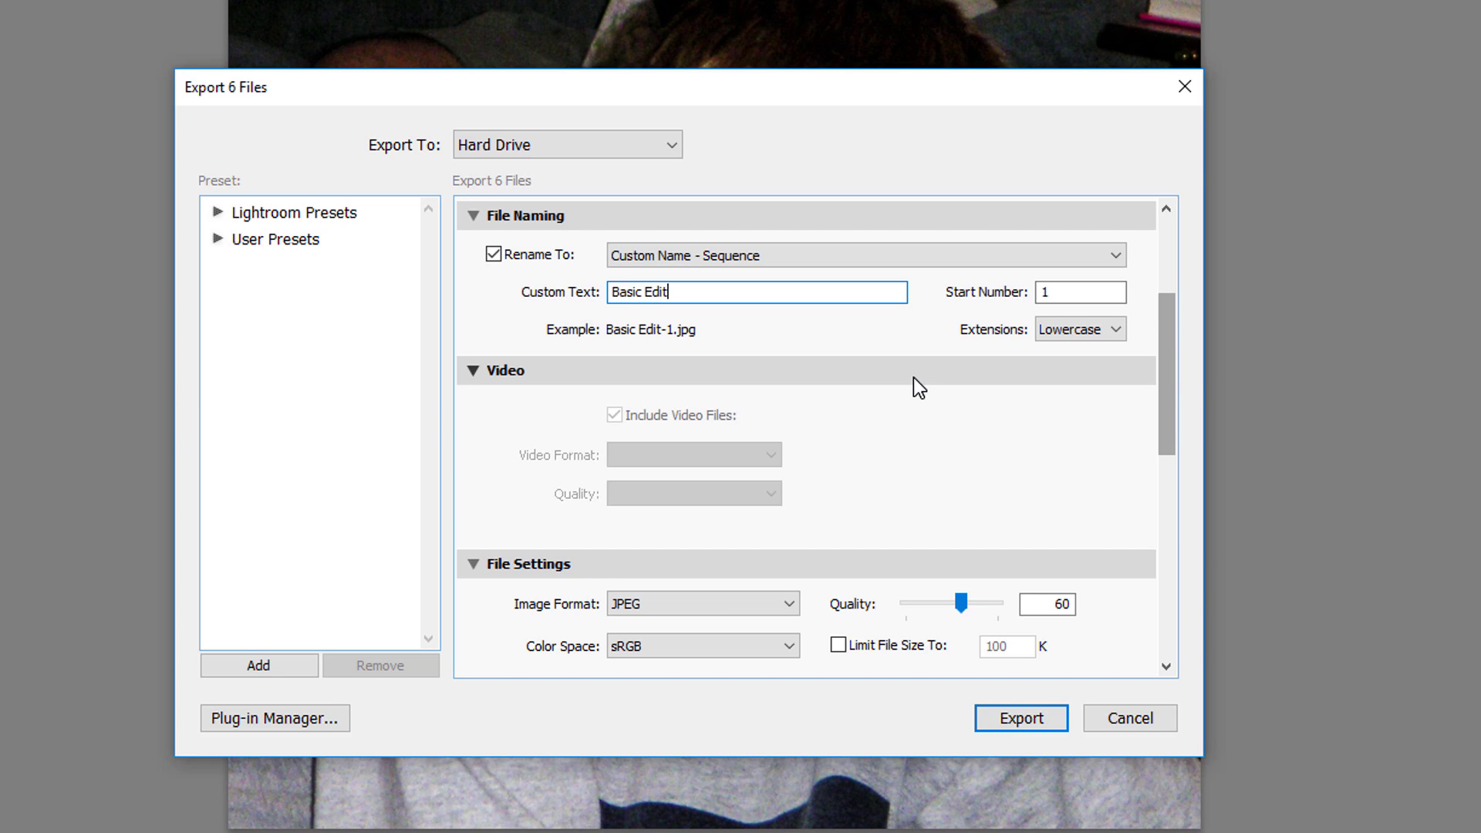
type("1")
key("BackSpace")
type("Part 1 - Your Name")
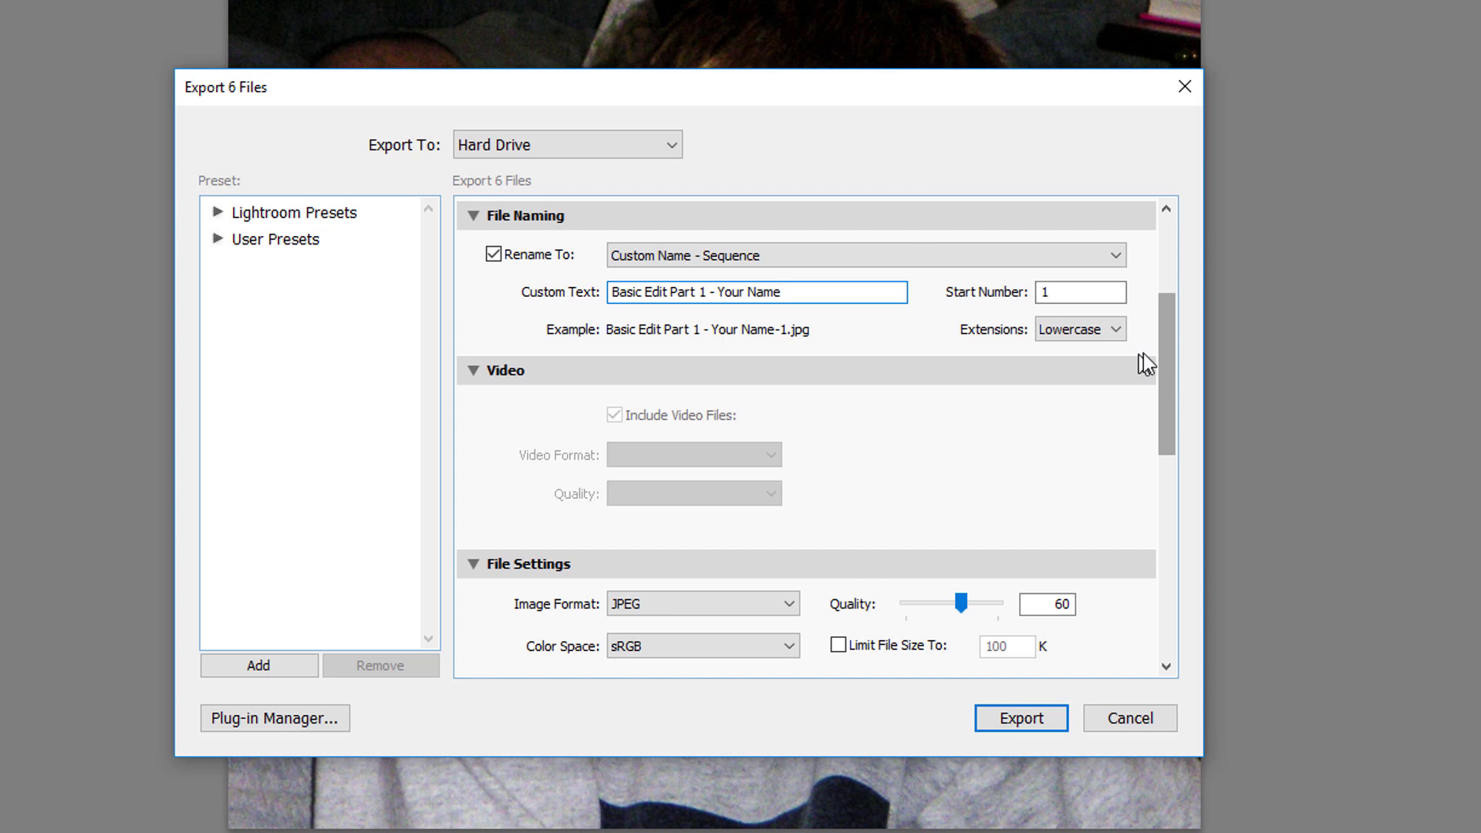
Configure the export file settings as JPEG in the sRGB color space with quality 80.
scroll(1168, 367, "down", 1)
left_click_drag(1168, 367, 1150, 460)
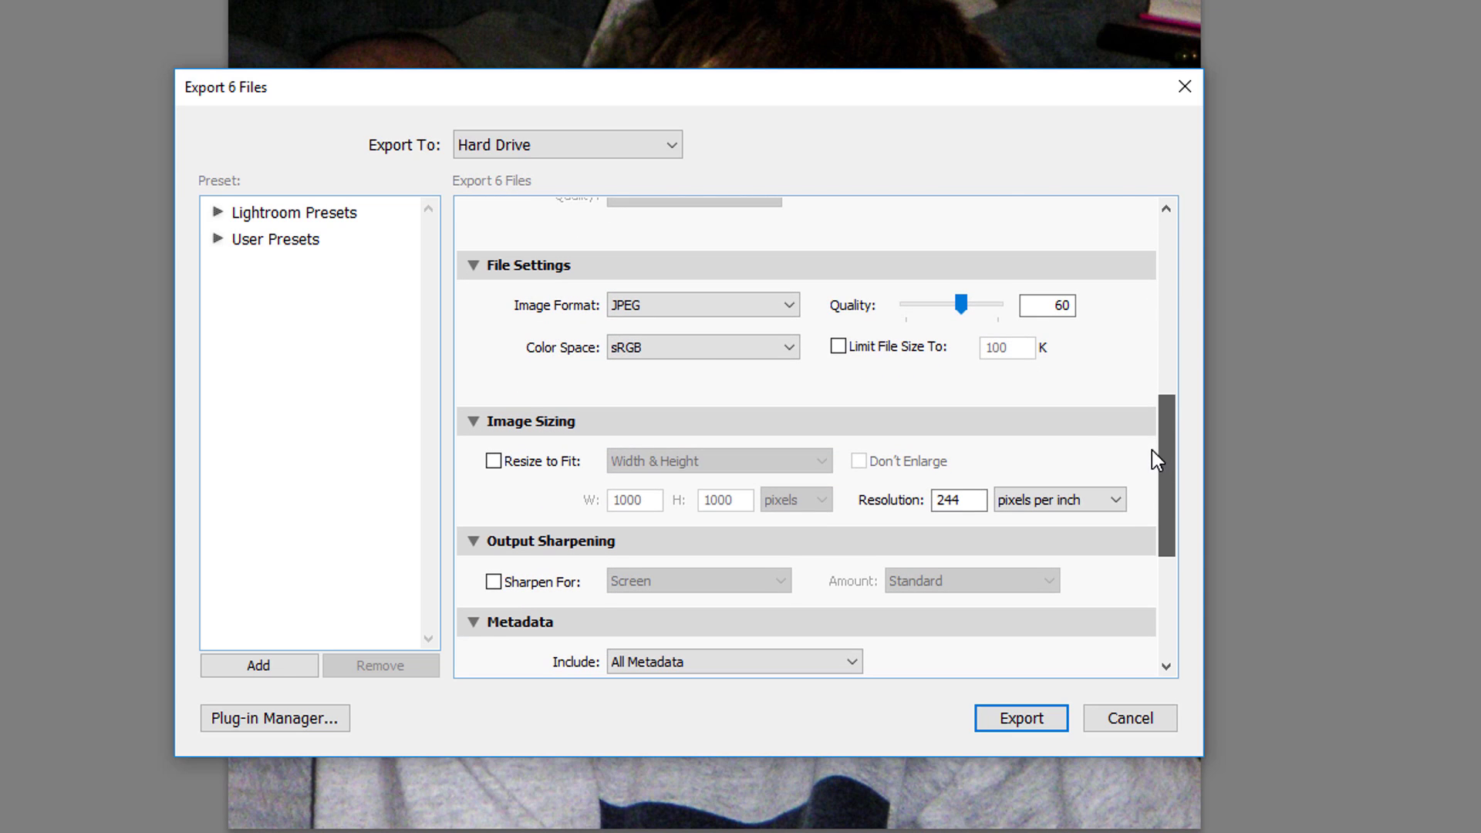
left_click(794, 312)
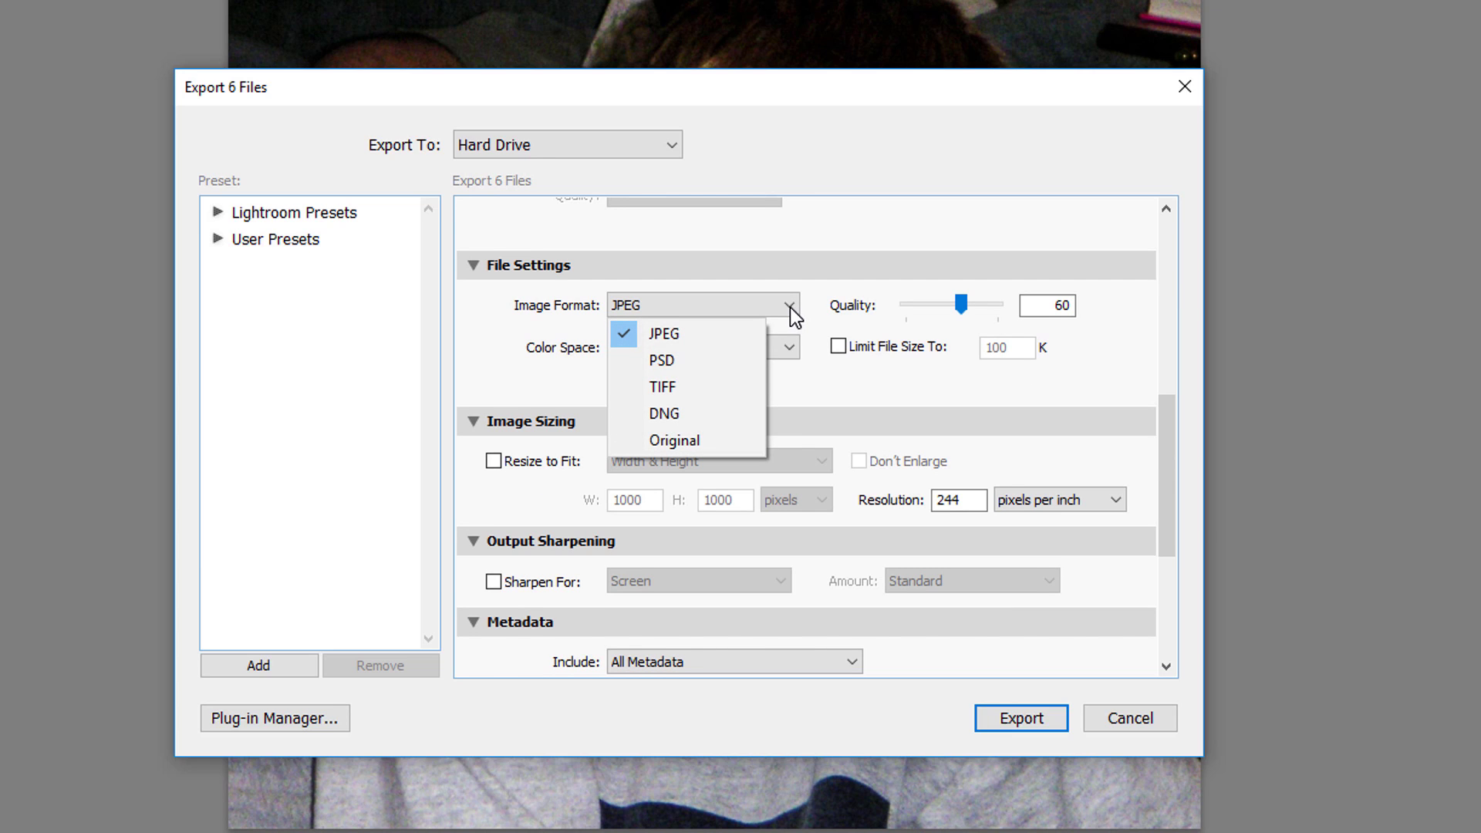
left_click(704, 331)
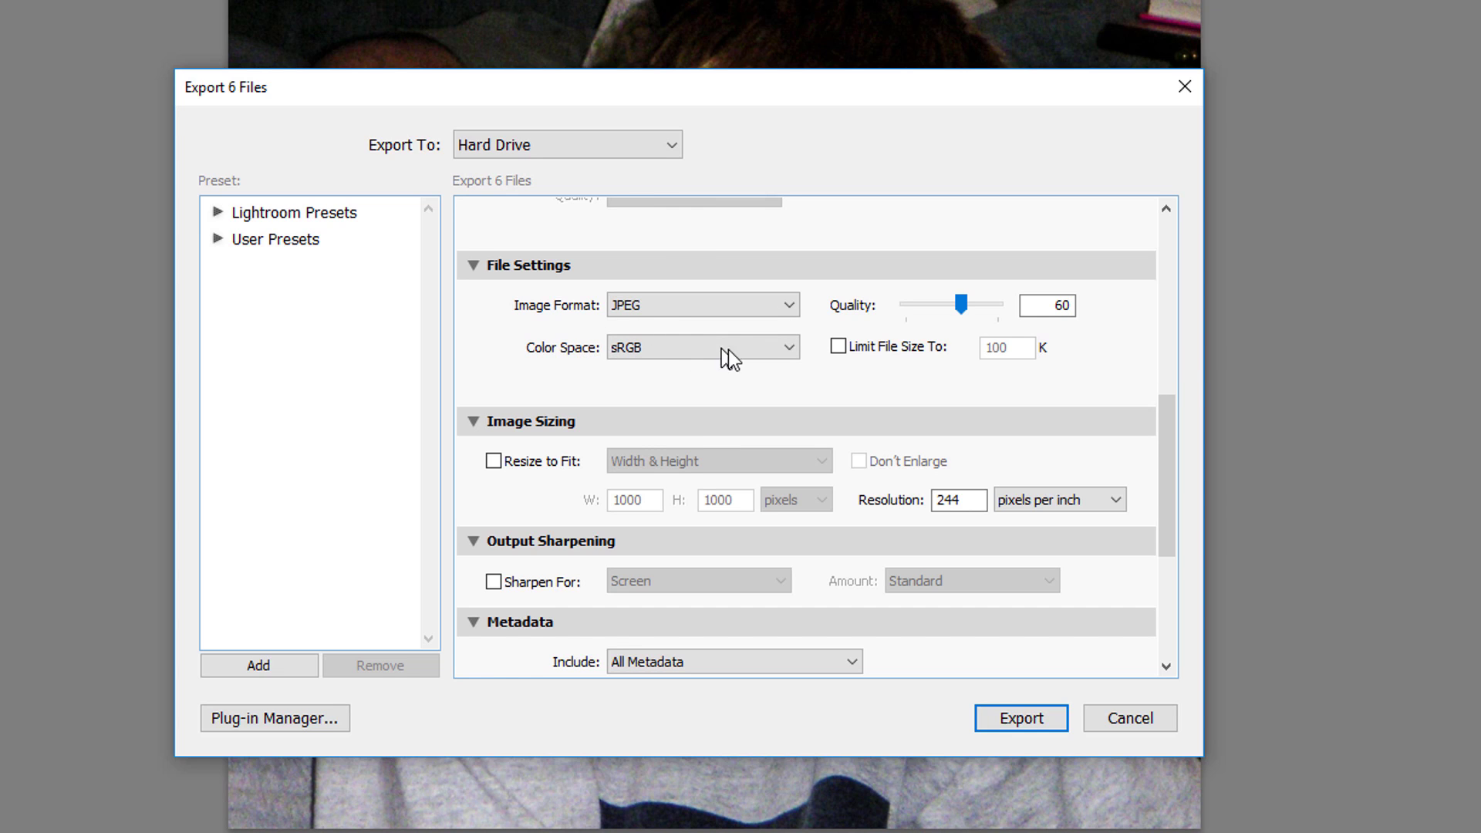
left_click(787, 357)
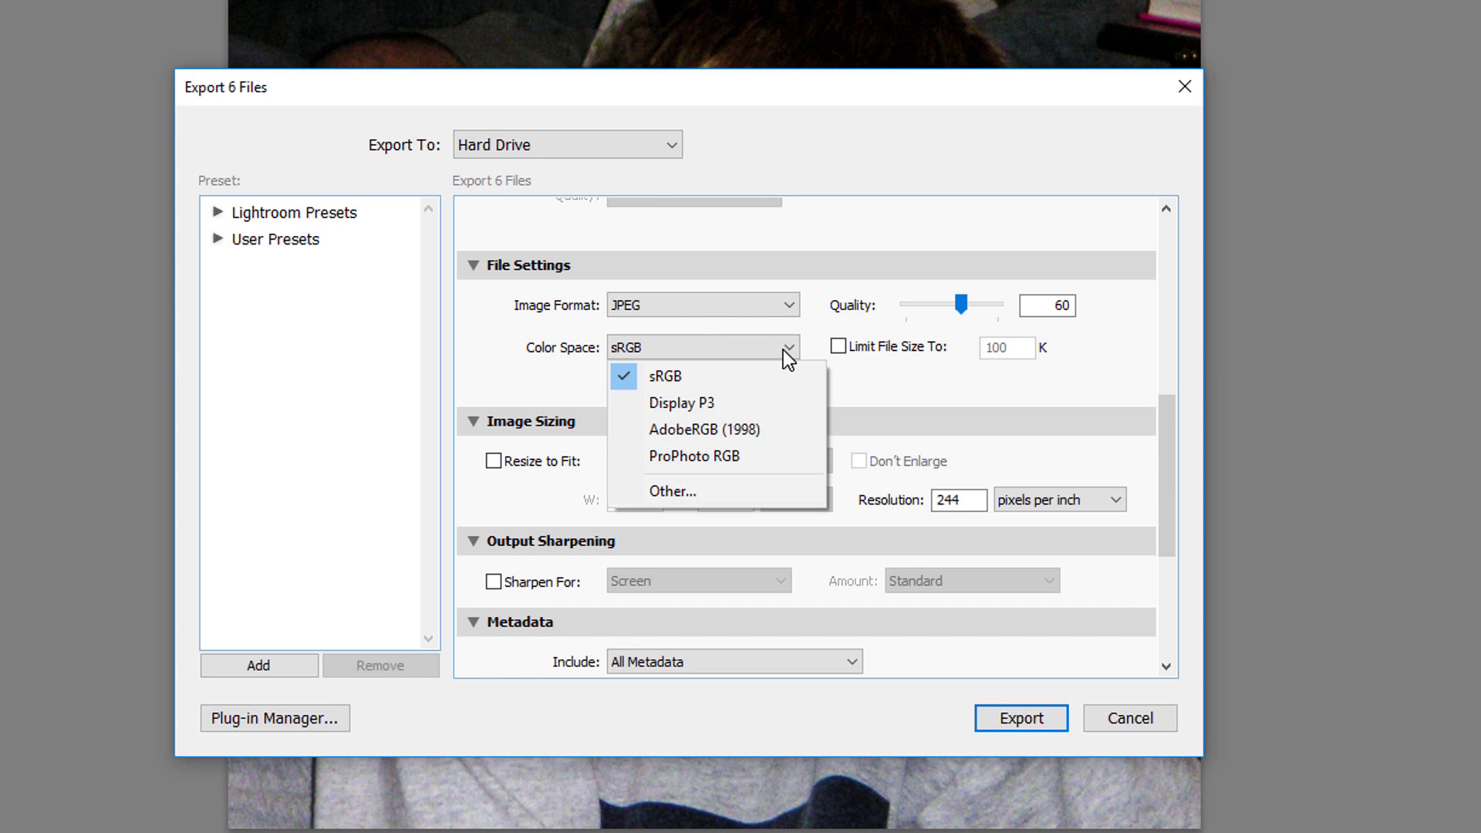
left_click(704, 379)
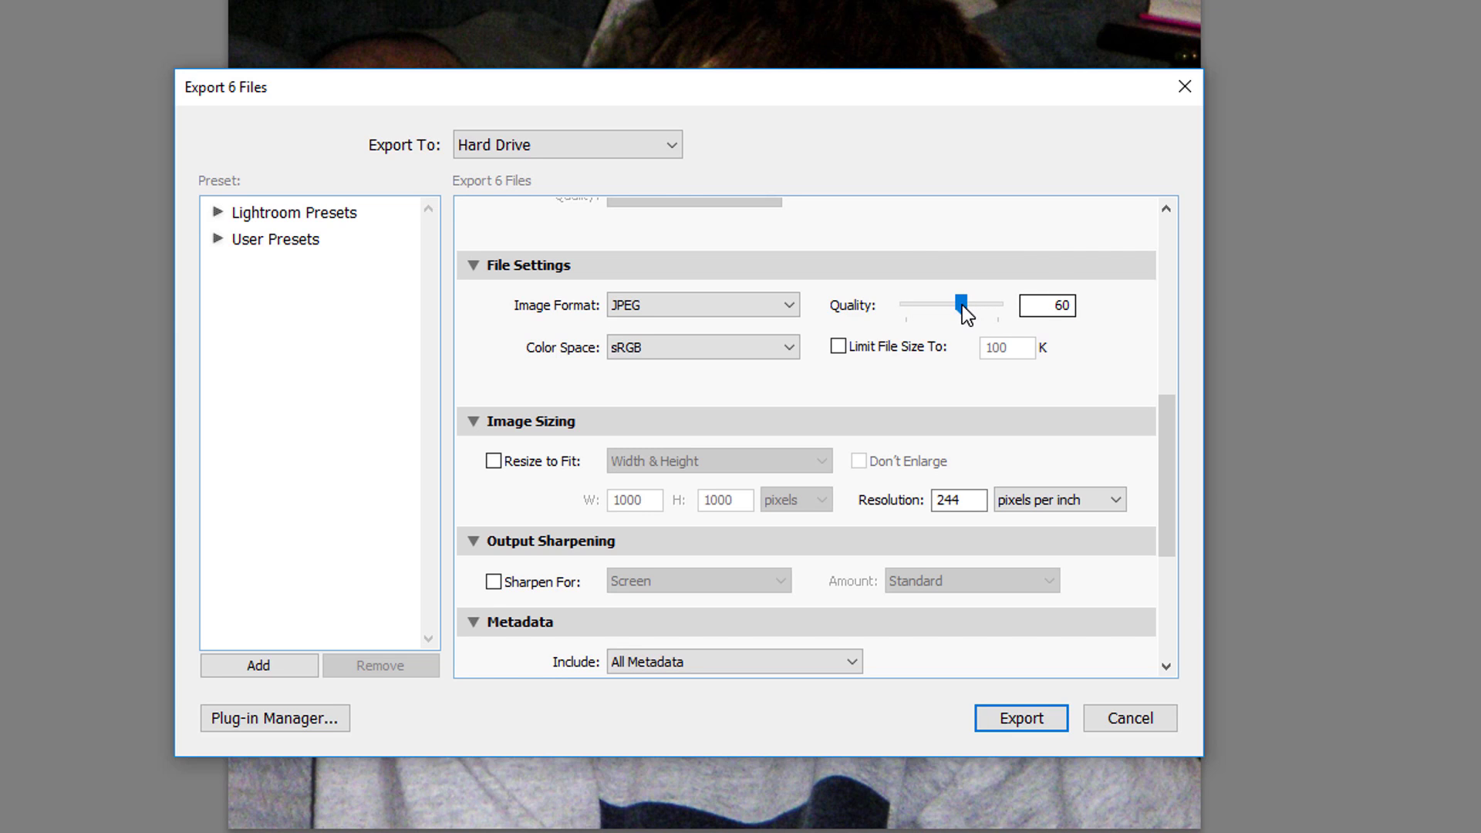
left_click_drag(967, 307, 978, 307)
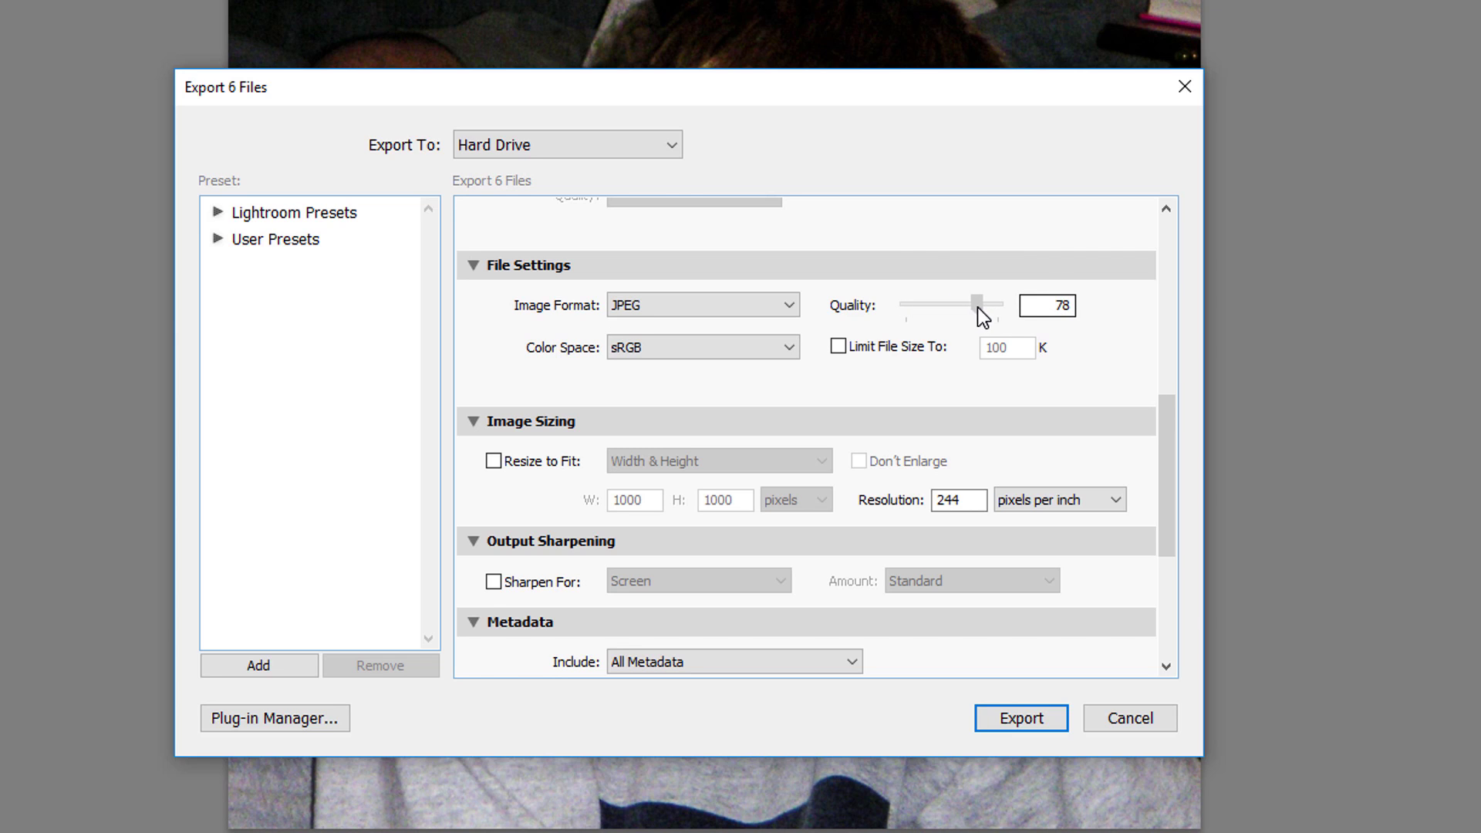
left_click(1043, 299)
type("80")
Enable resizing to fit 800 by 800 pixels for the exported images and set the resolution to 72 pixels per inch.
left_click_drag(1168, 433, 1173, 502)
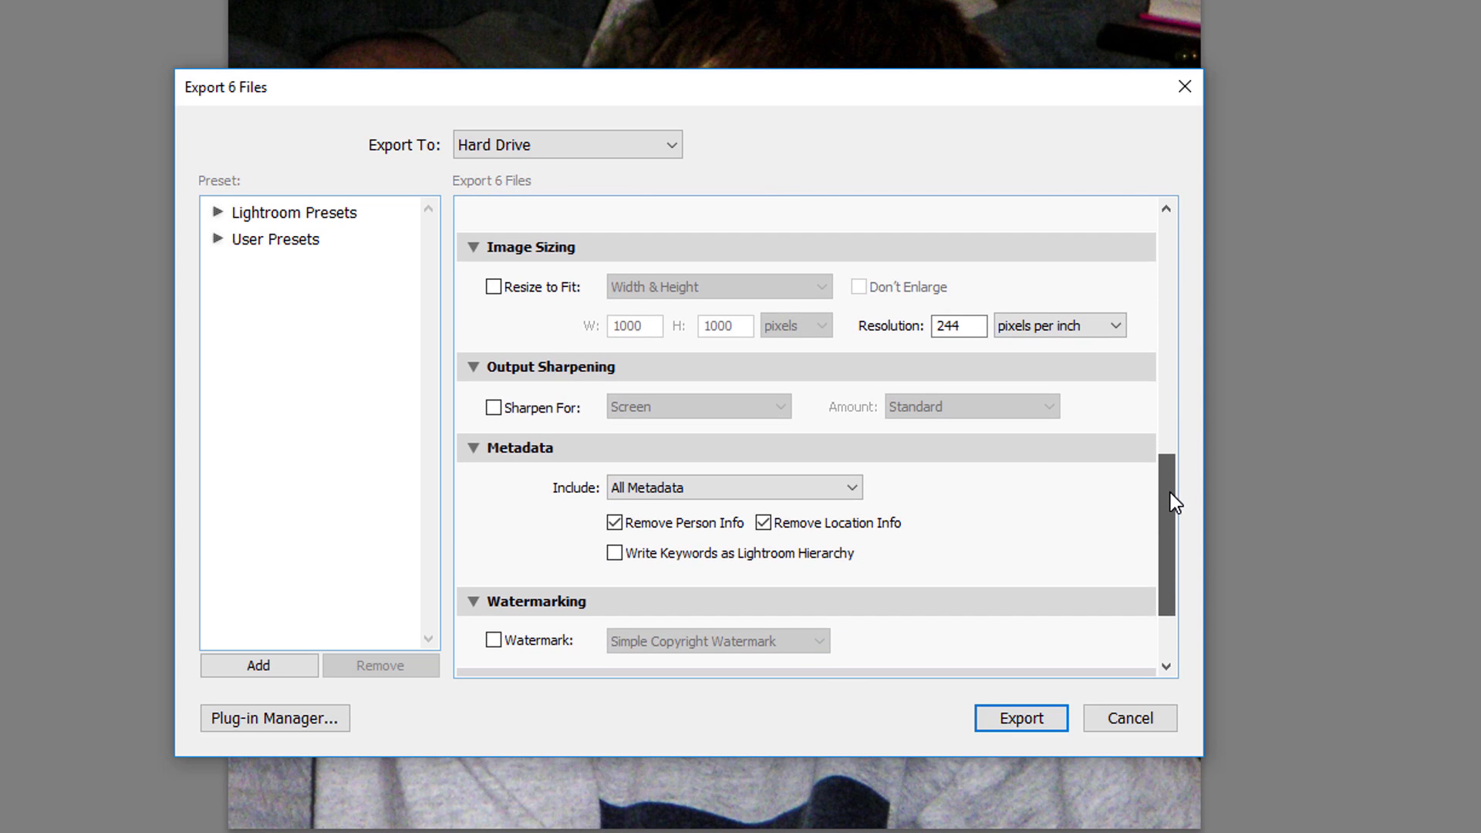
left_click(494, 286)
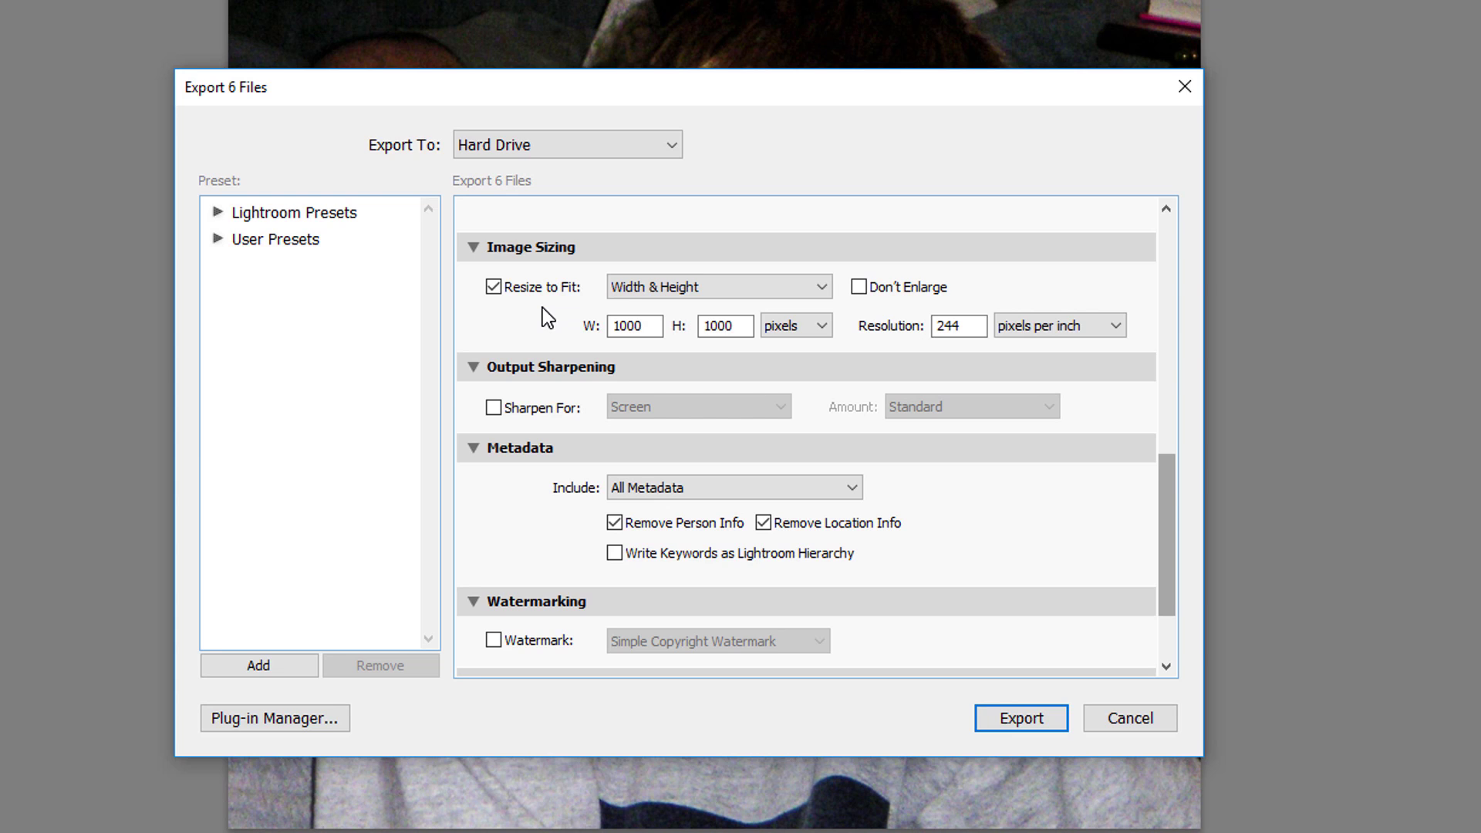
double_click(640, 326)
type("800")
key("Tab")
type("800")
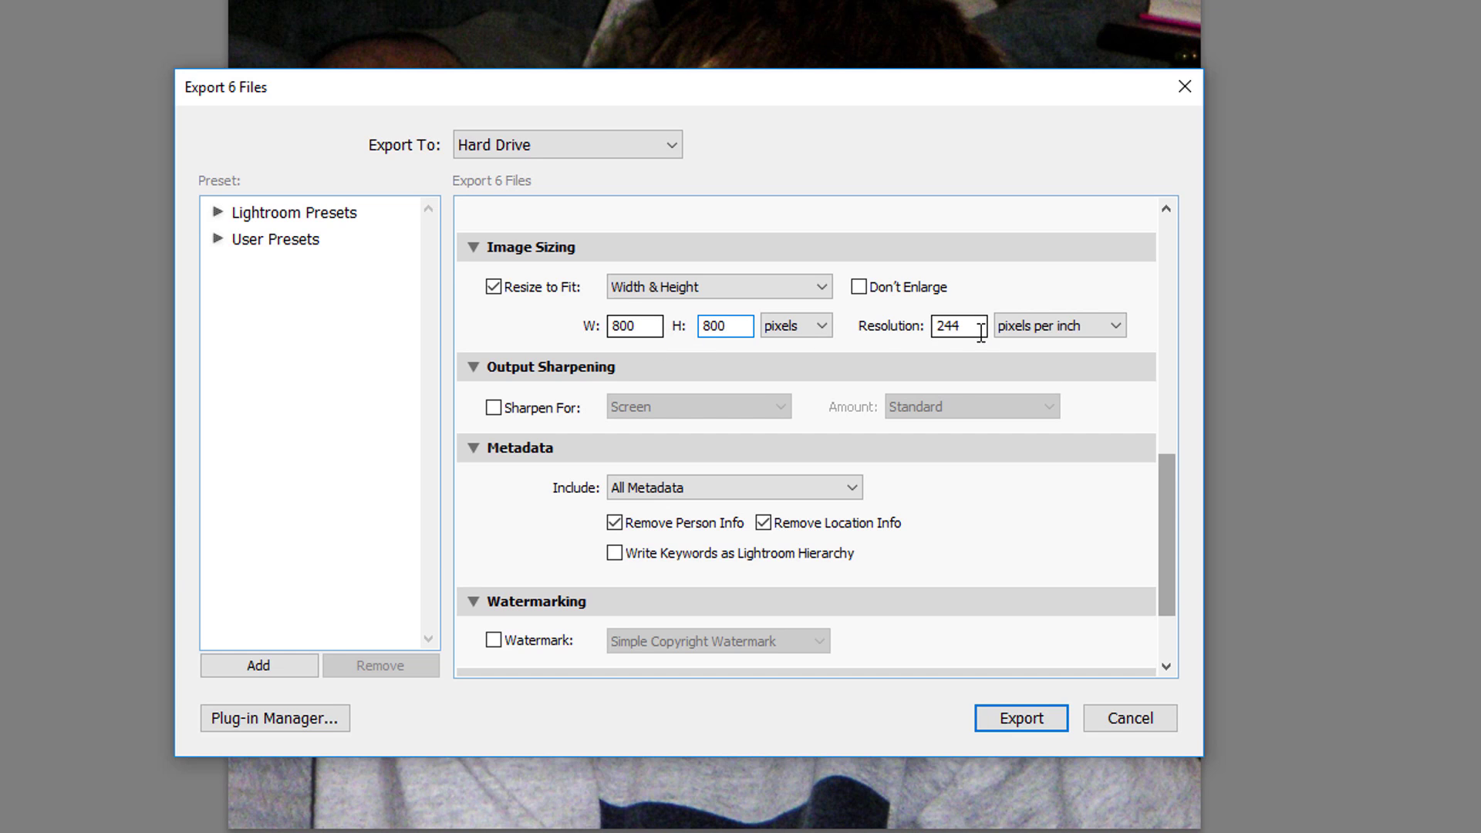
left_click_drag(981, 332, 914, 331)
type("72")
Enable output sharpening for Screen with the amount set to High.
left_click(494, 408)
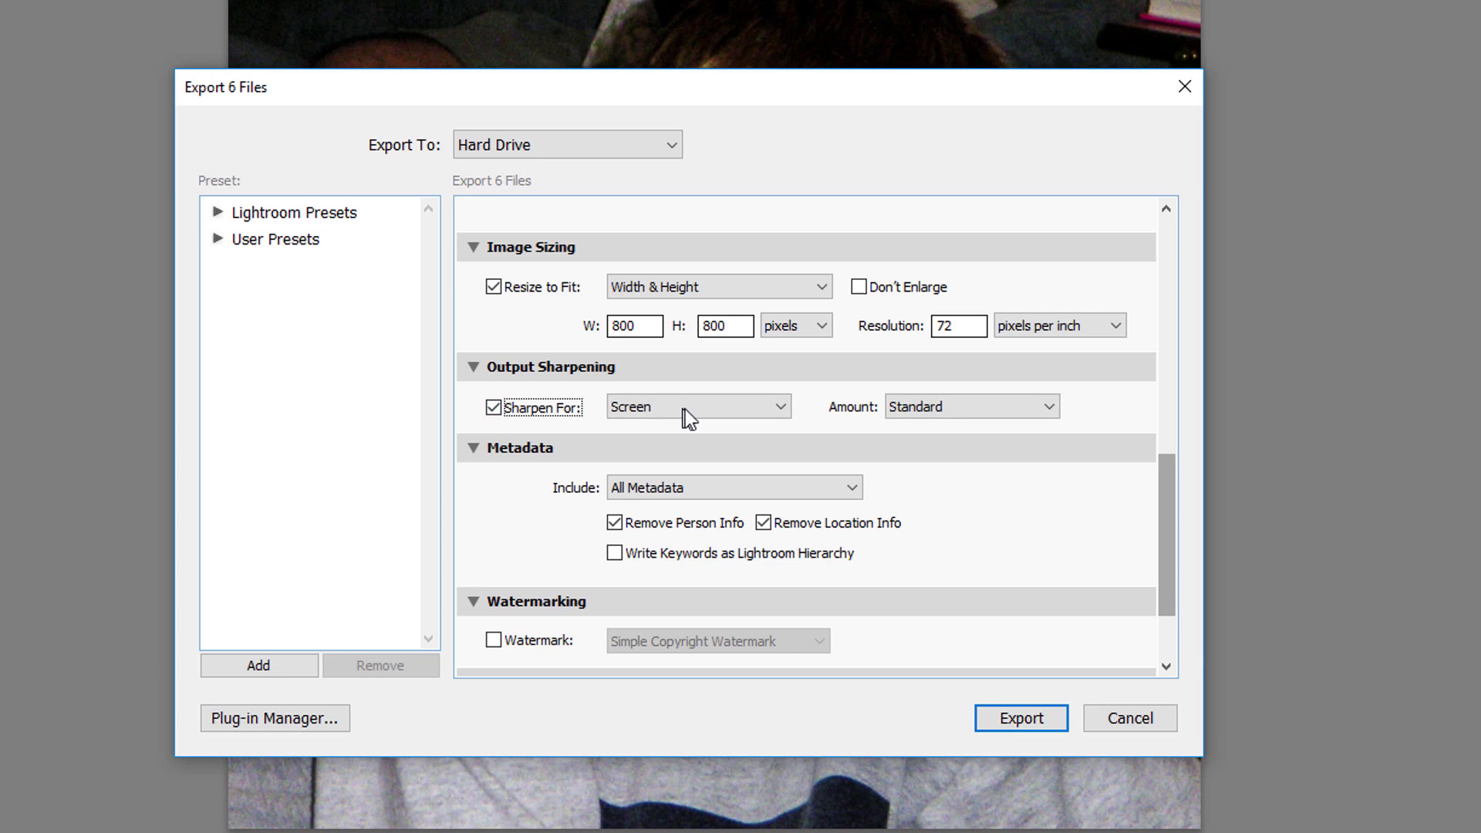
left_click(986, 407)
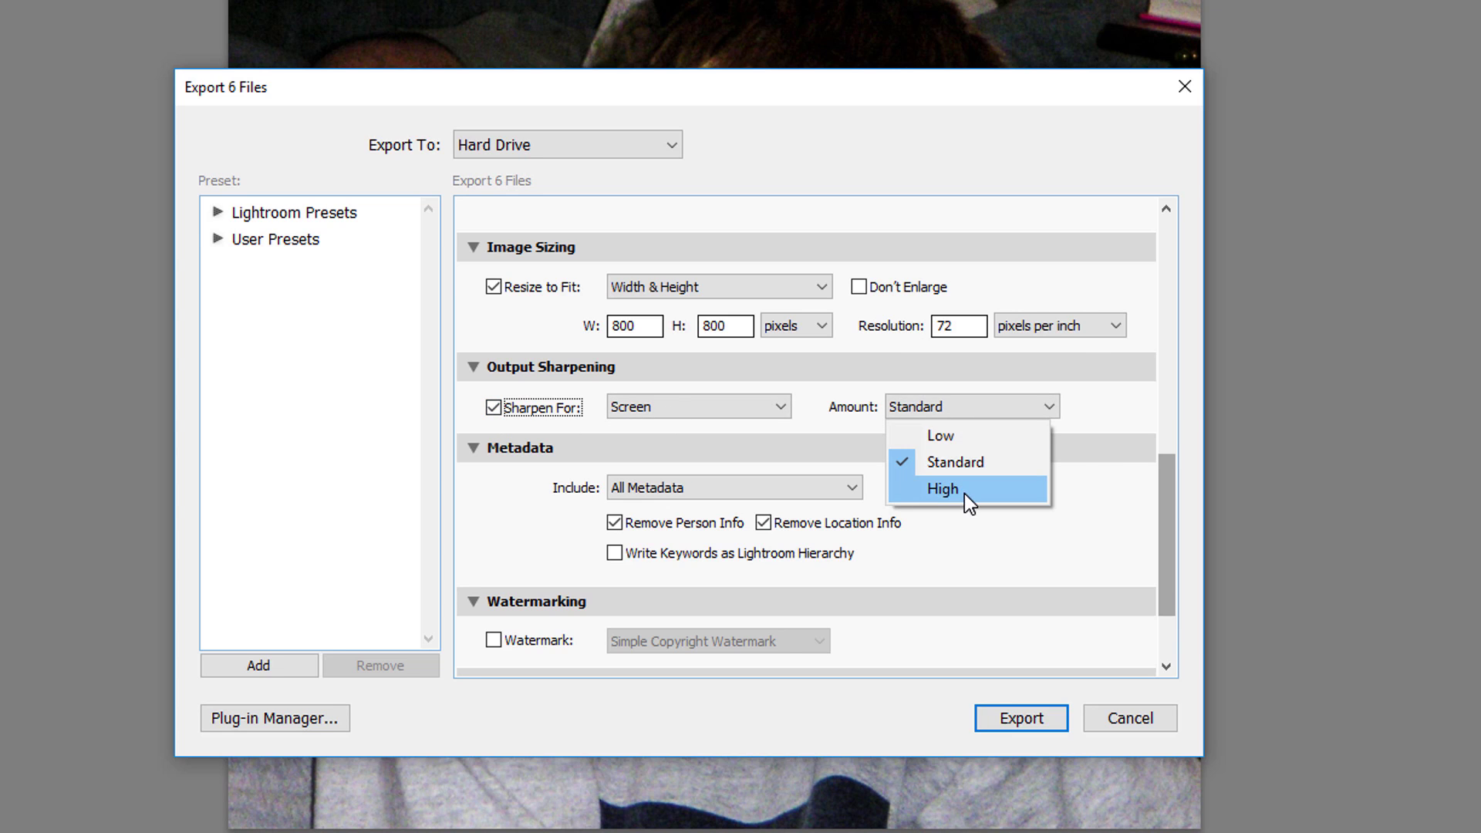
left_click(964, 494)
Start the export and browse to the Editing Part 1 folder inside Pics for Basic Editing System on the DATA (D:) drive.
left_click_drag(1163, 473, 1168, 566)
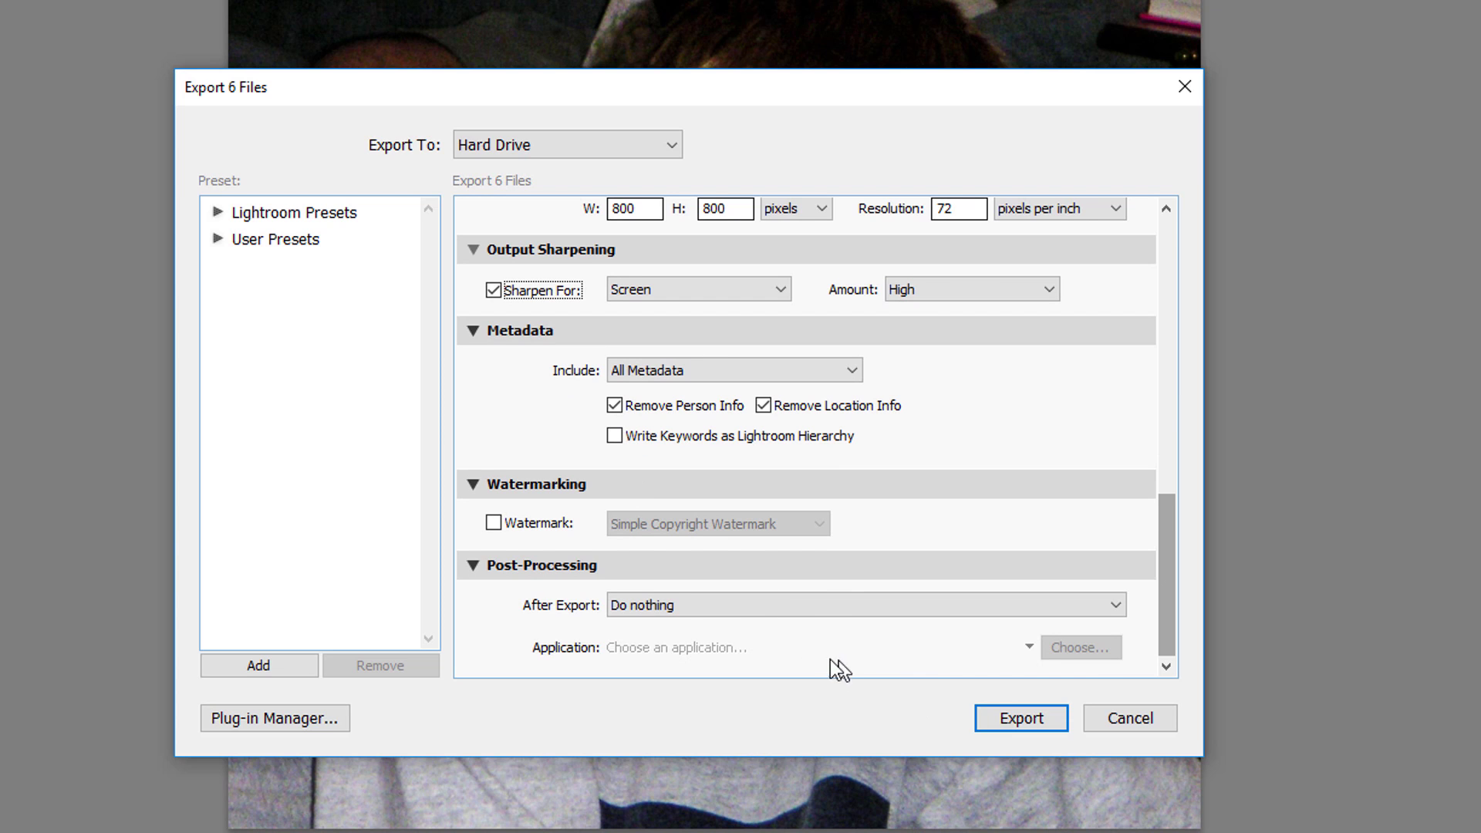
left_click(1031, 713)
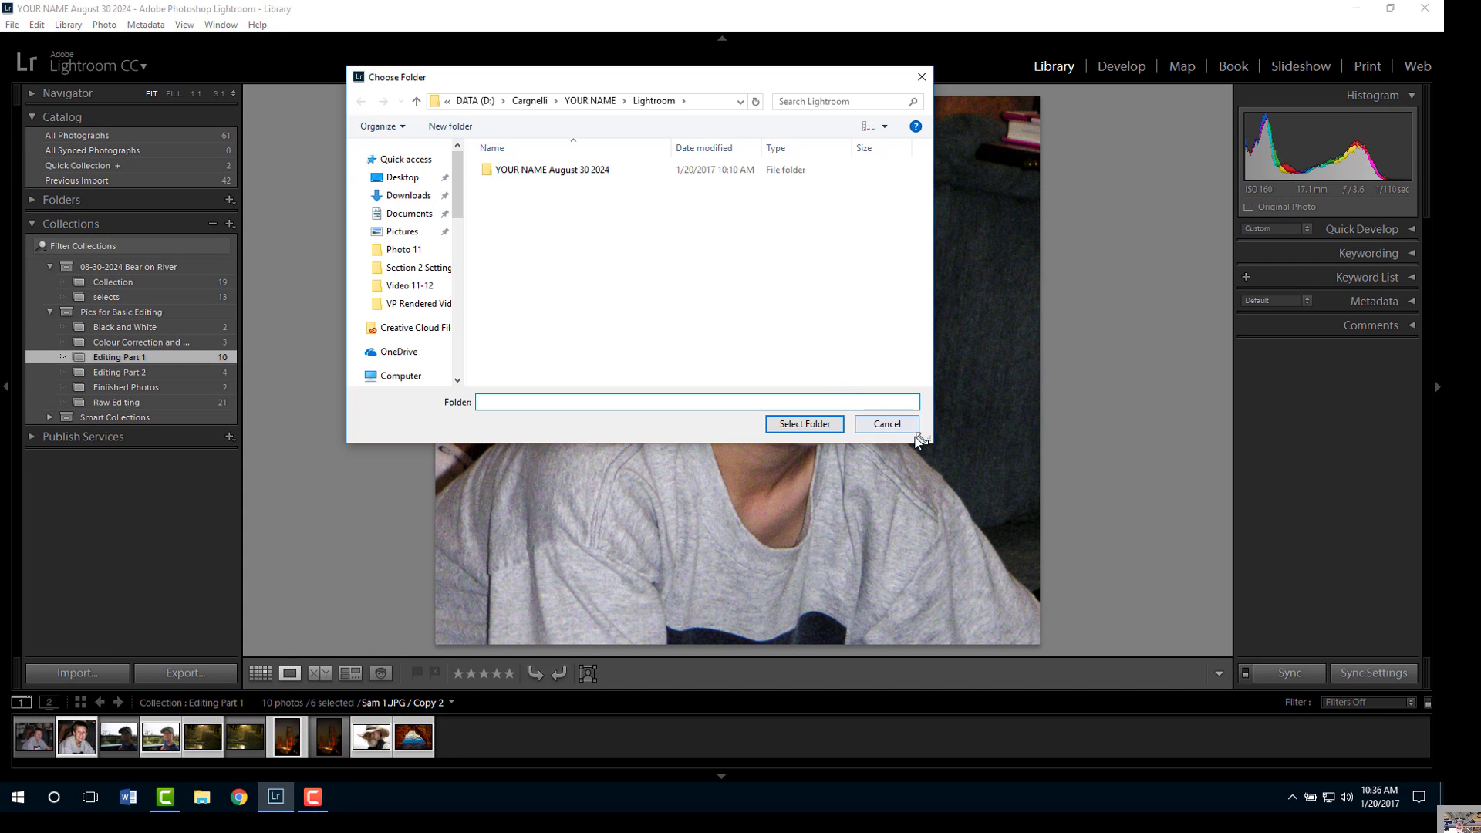
left_click_drag(930, 440, 1048, 491)
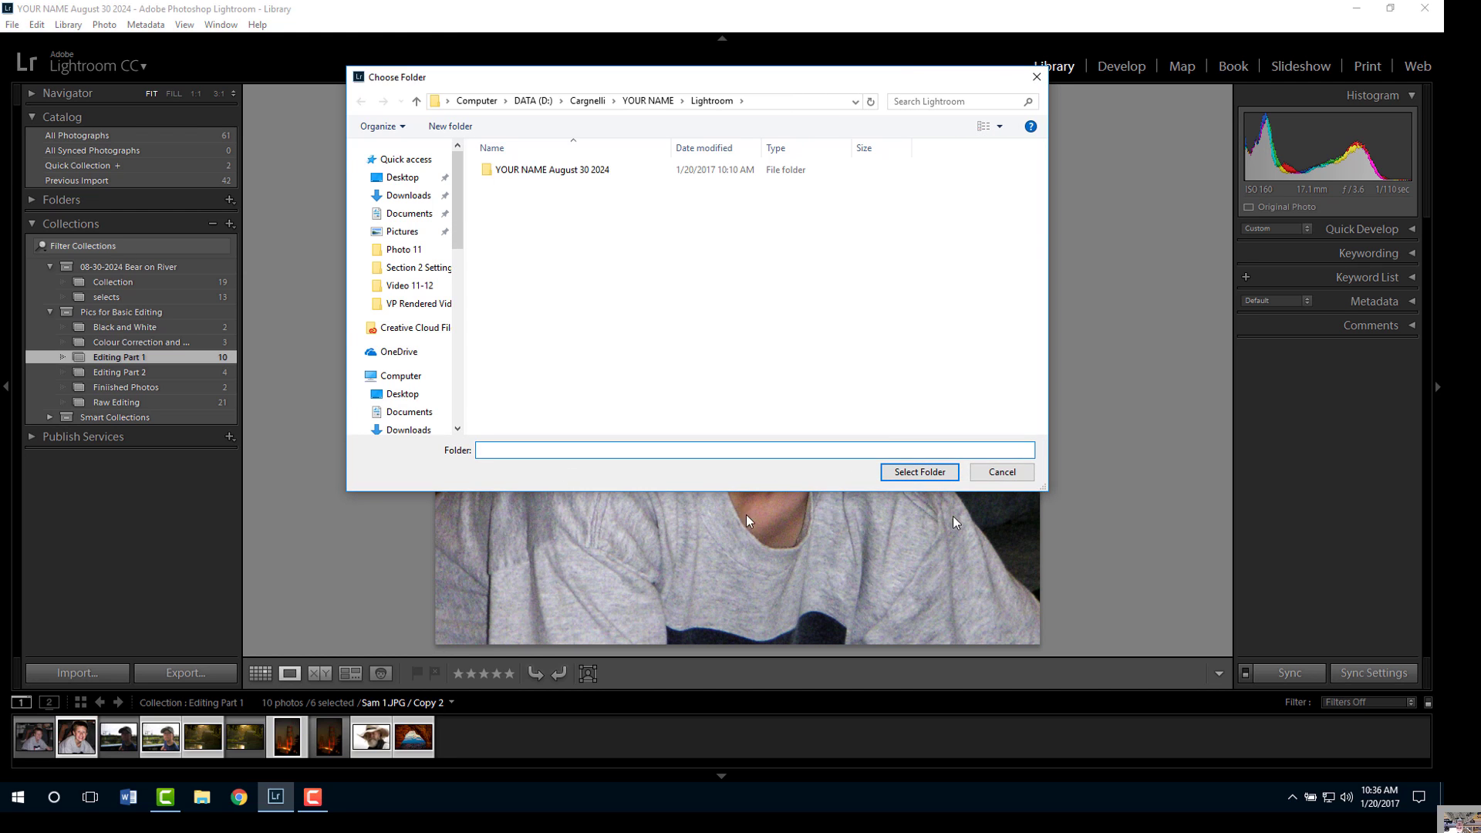
left_click_drag(462, 364, 565, 362)
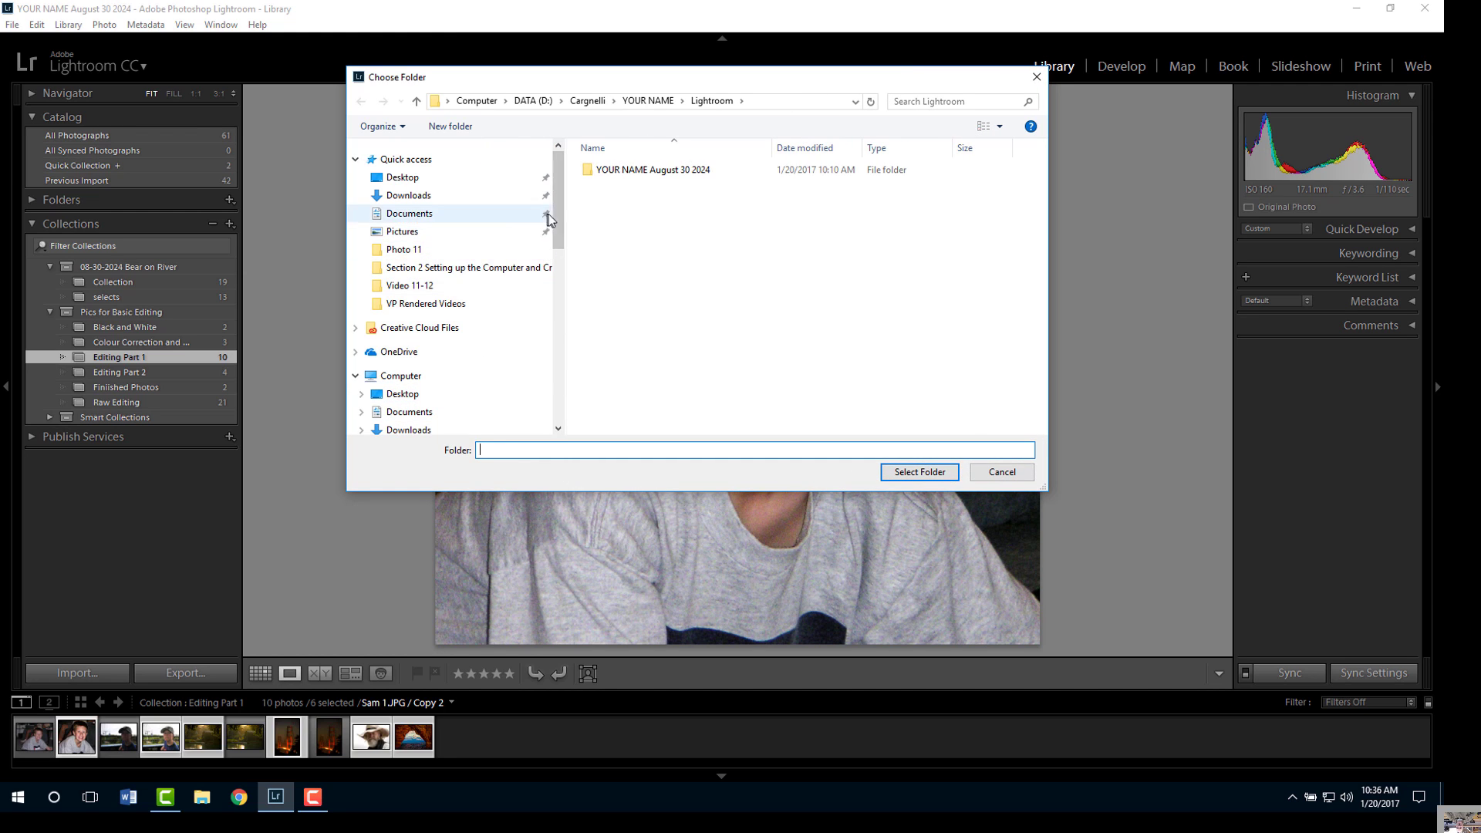
left_click_drag(562, 225, 560, 274)
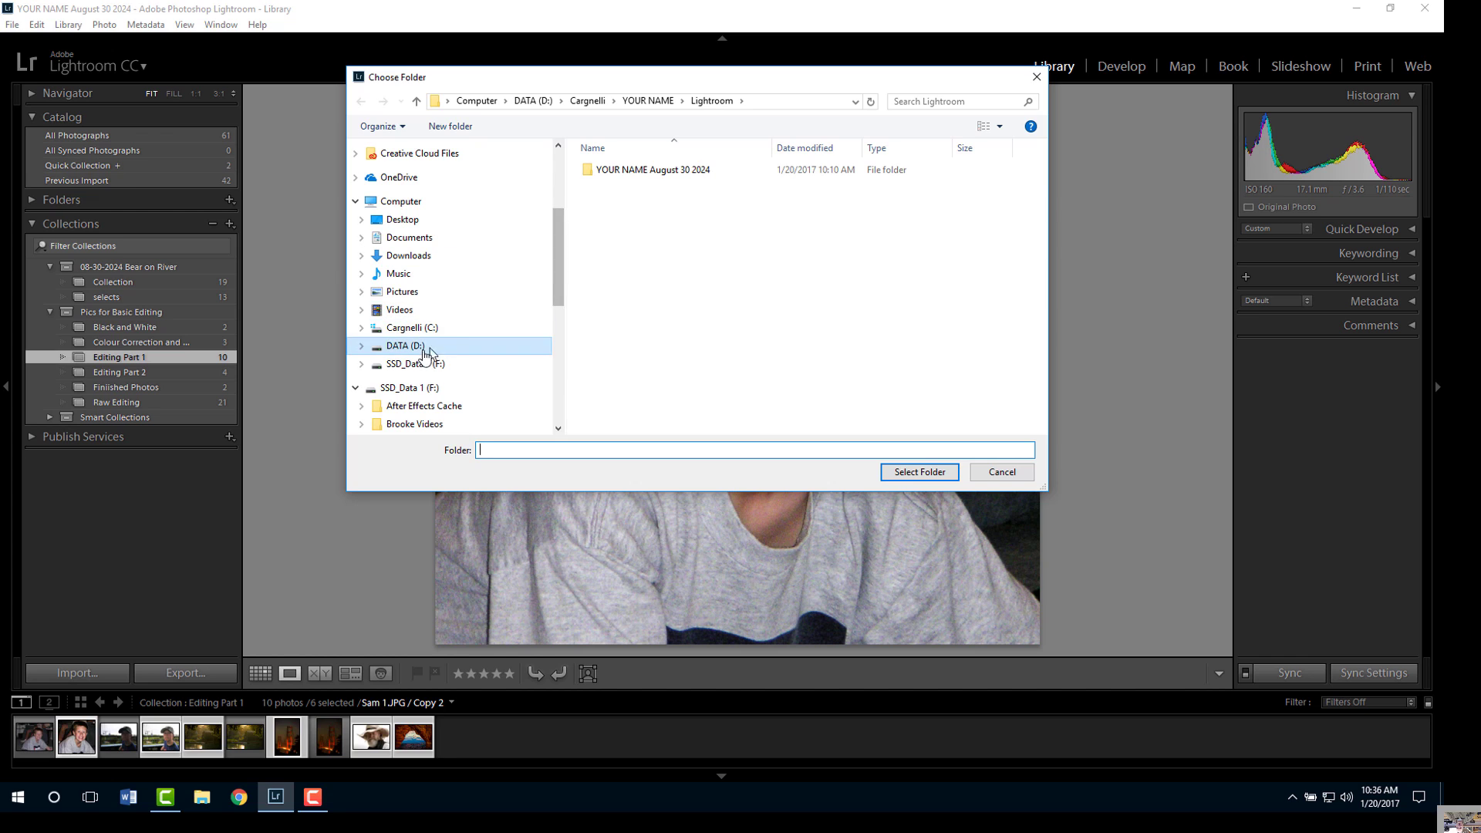
left_click(417, 347)
left_click(634, 190)
double_click(634, 191)
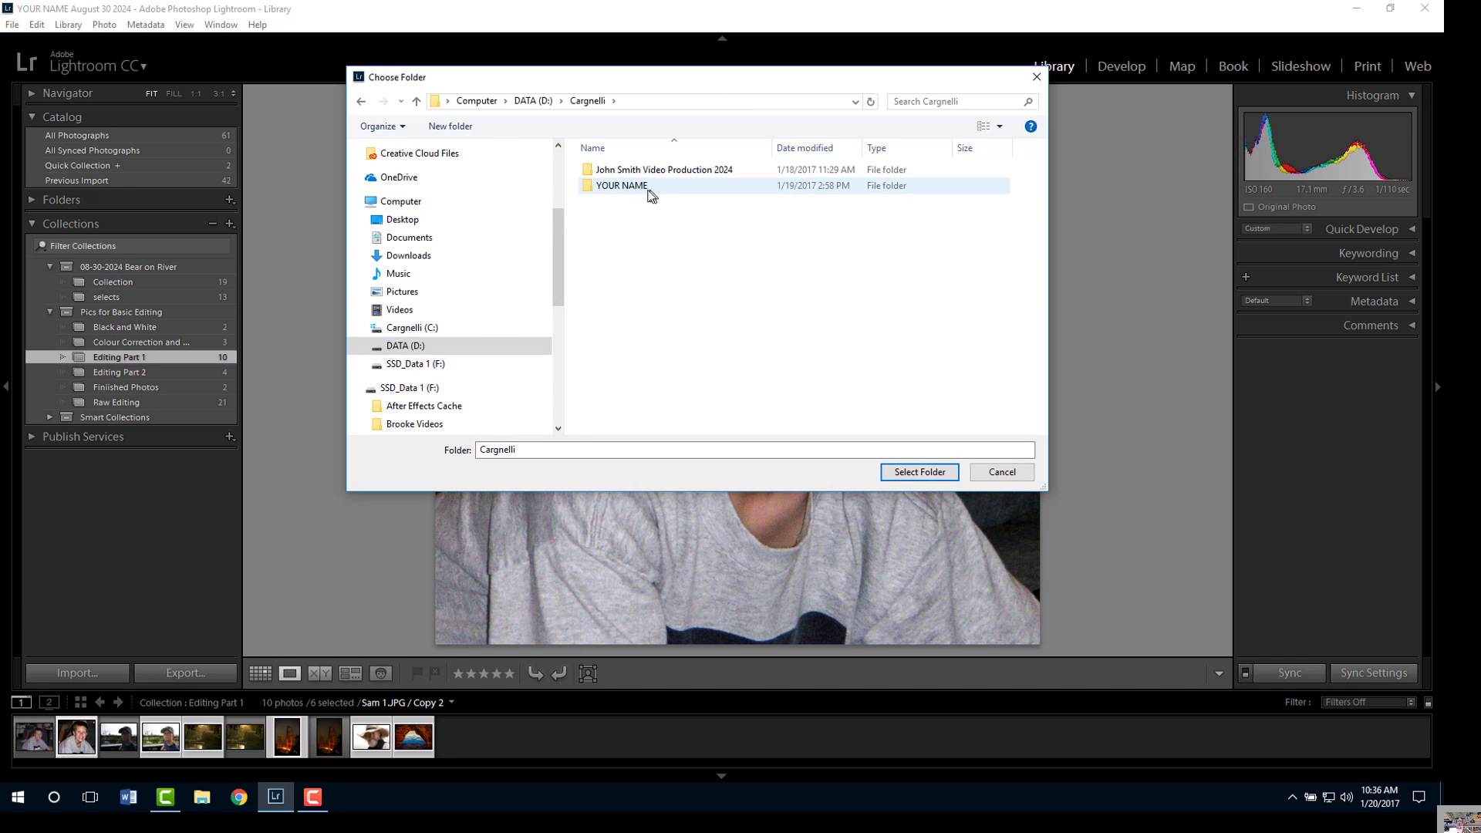
double_click(627, 187)
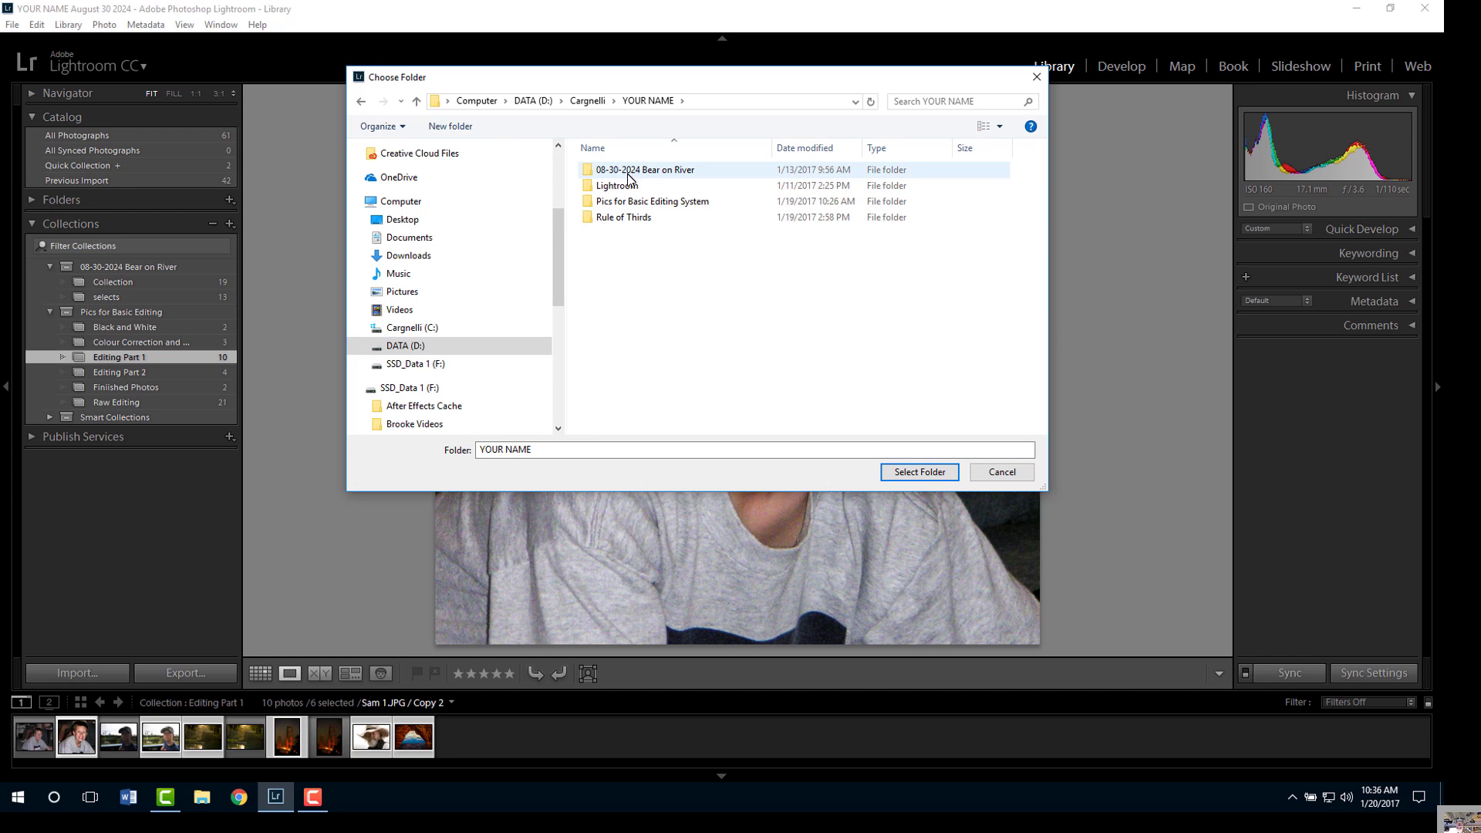
double_click(687, 202)
double_click(629, 202)
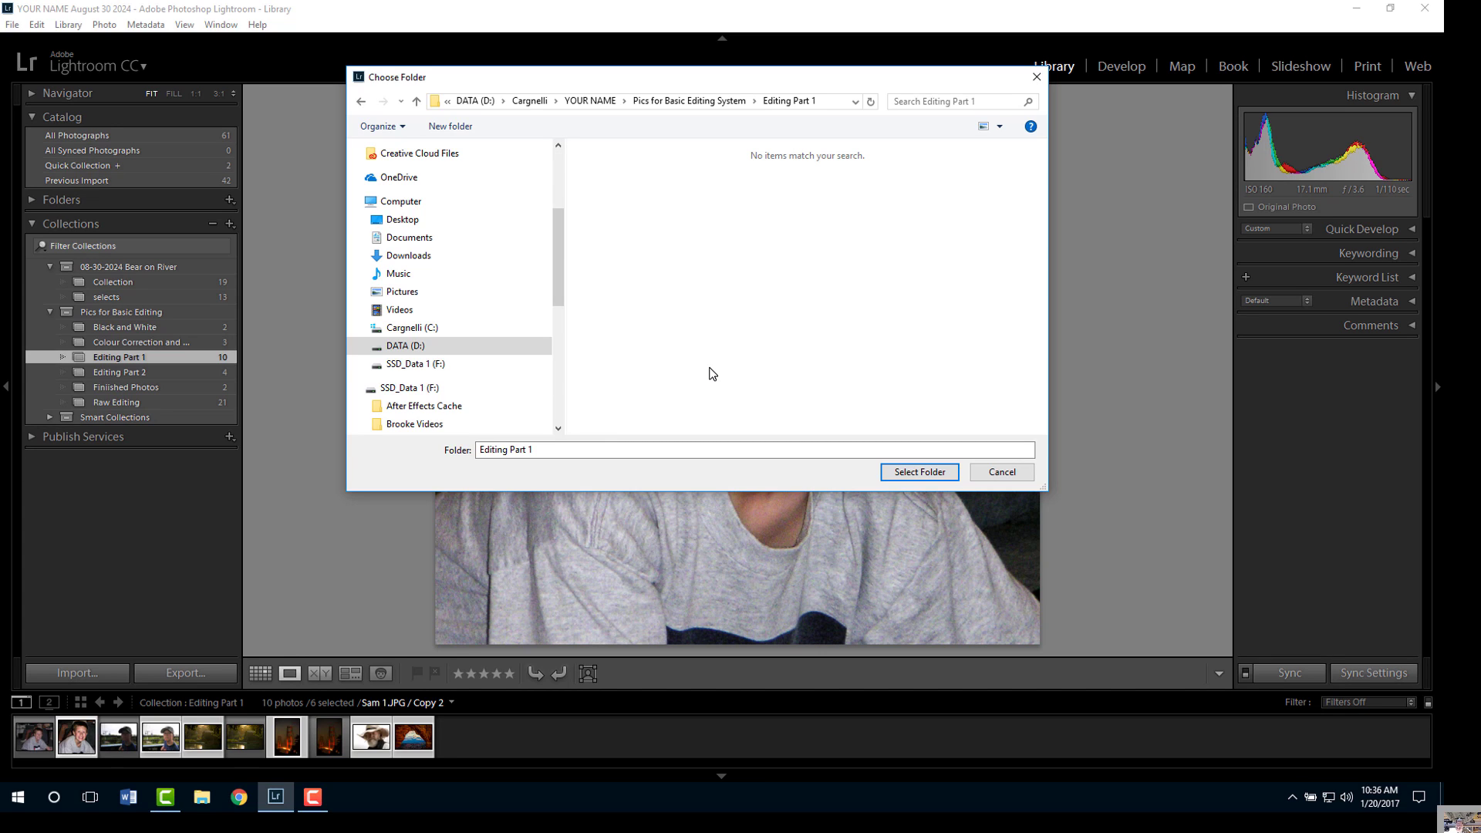
Create a folder named "Edited" inside Editing Part 1 and choose it as the export destination.
right_click(669, 282)
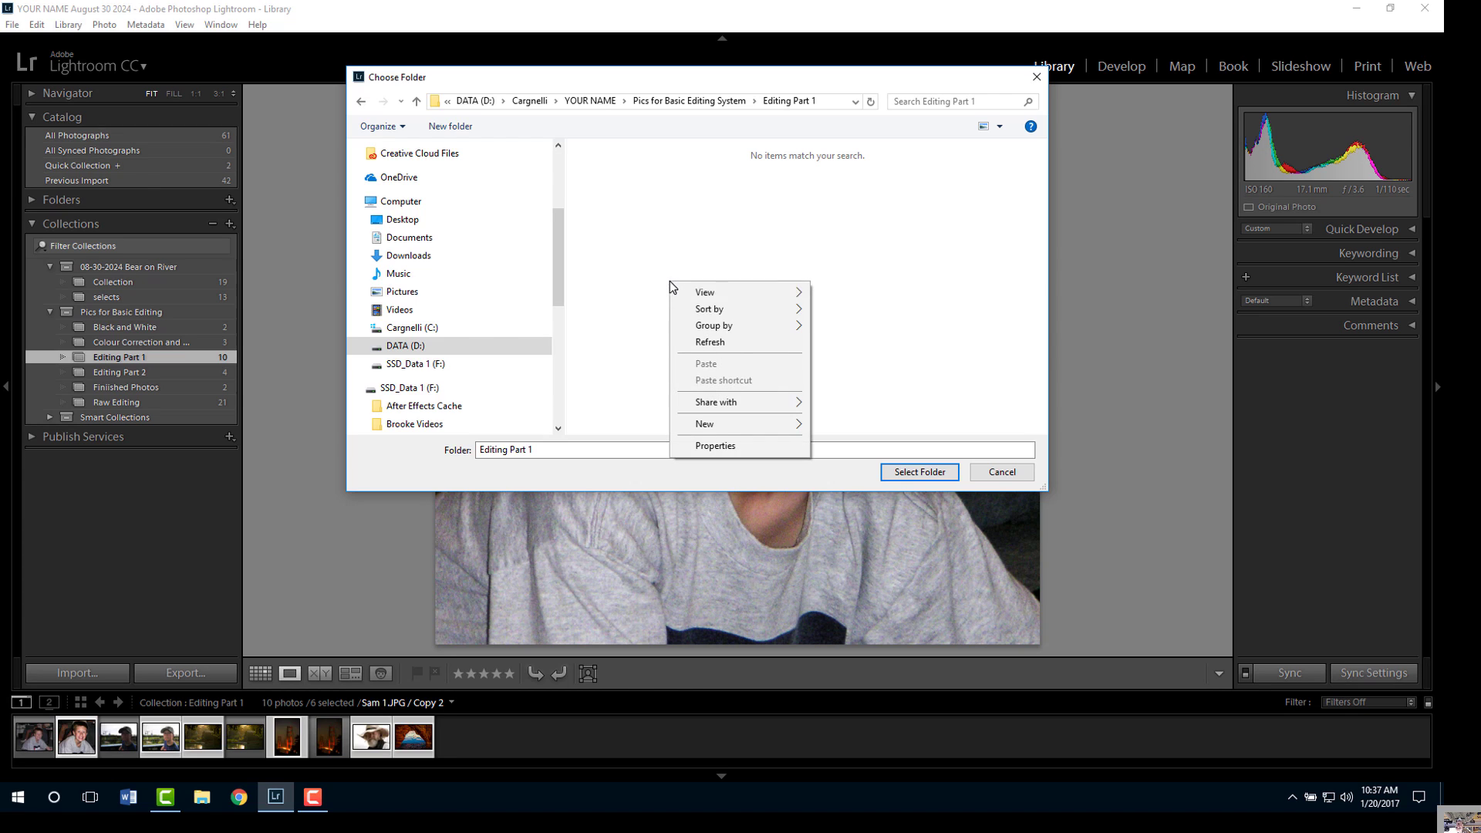
mouse_move(747, 423)
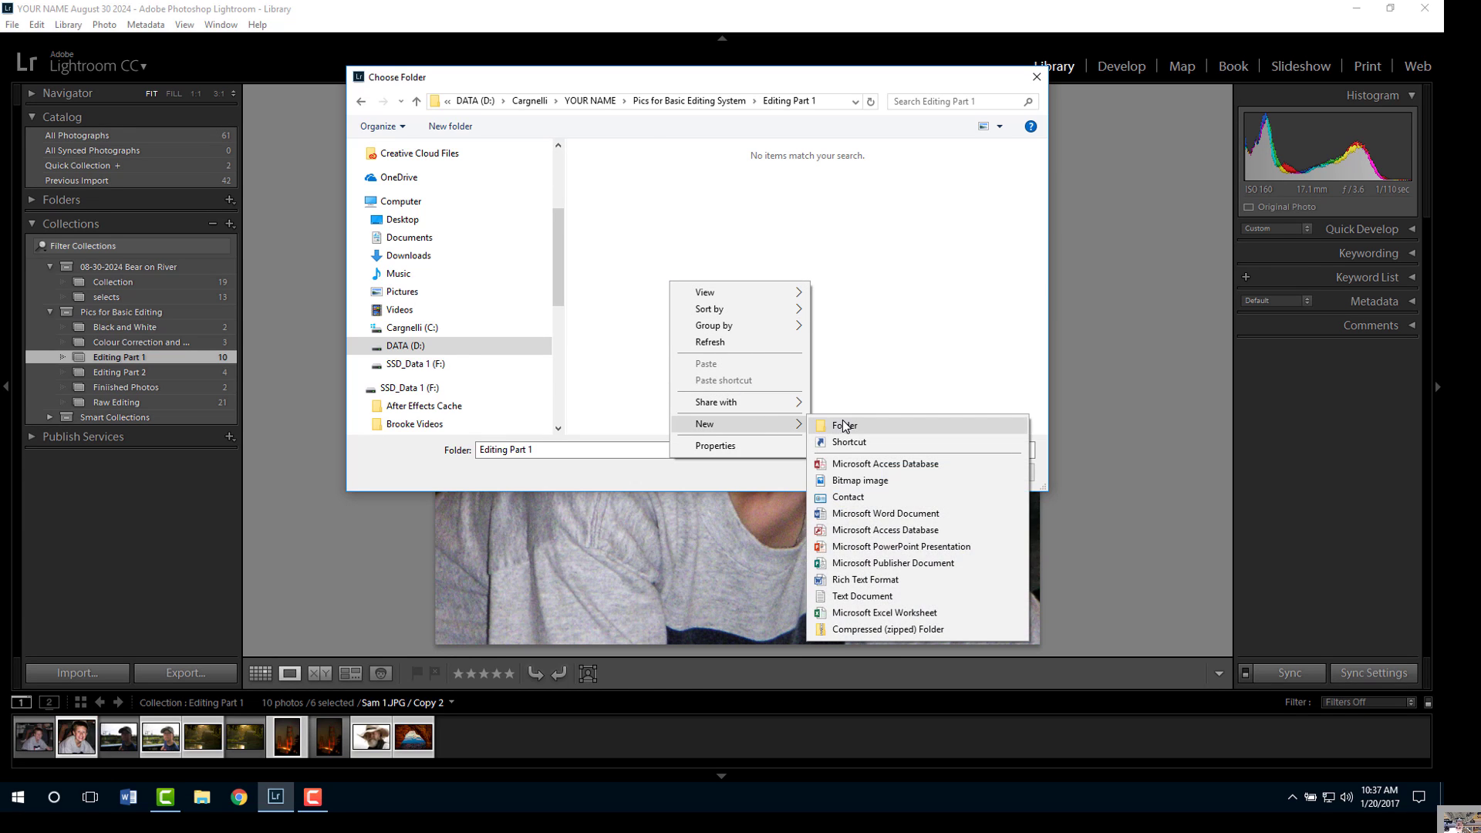
left_click(845, 425)
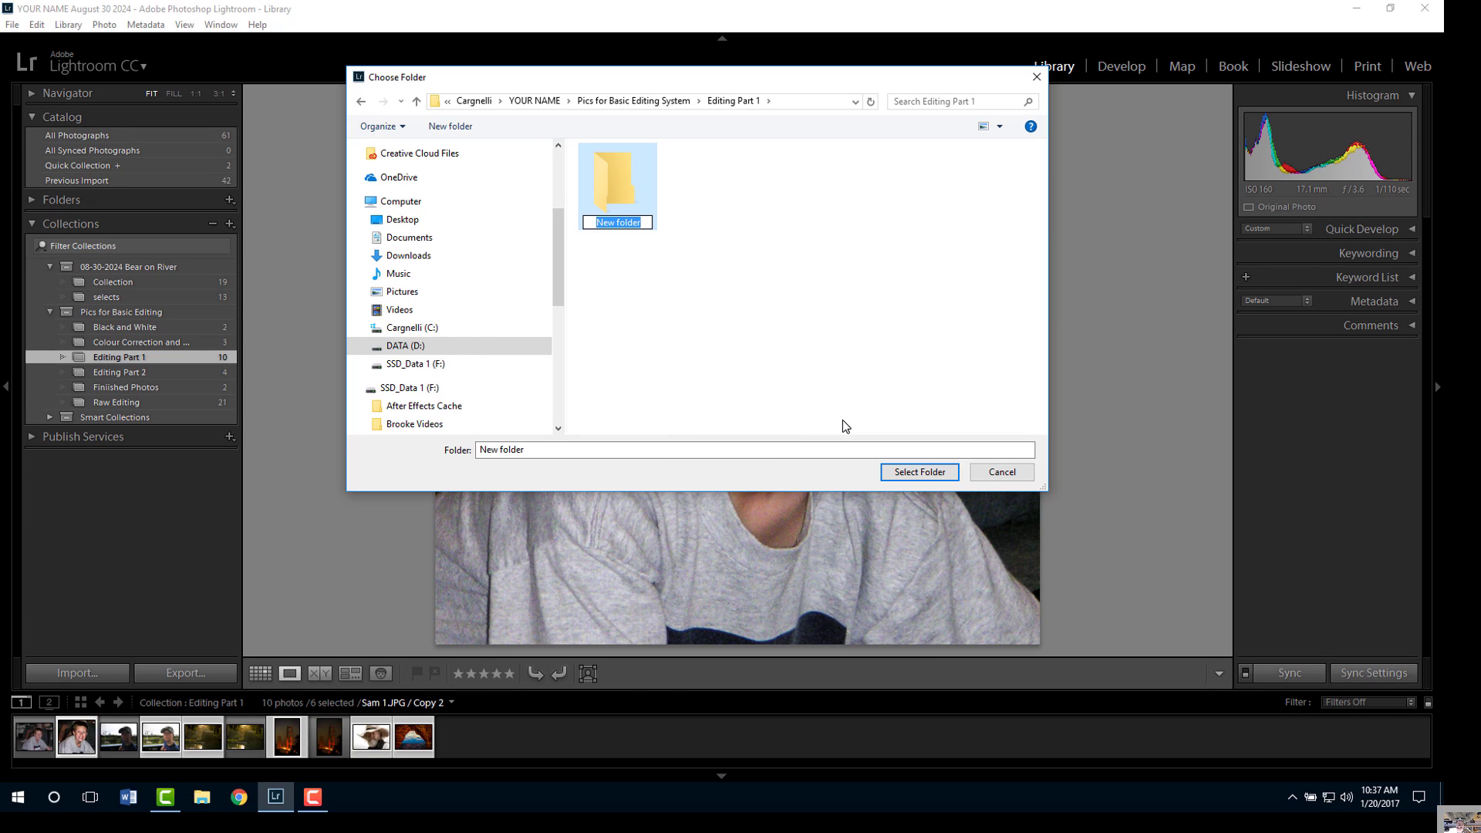
type("Edited")
key("Return")
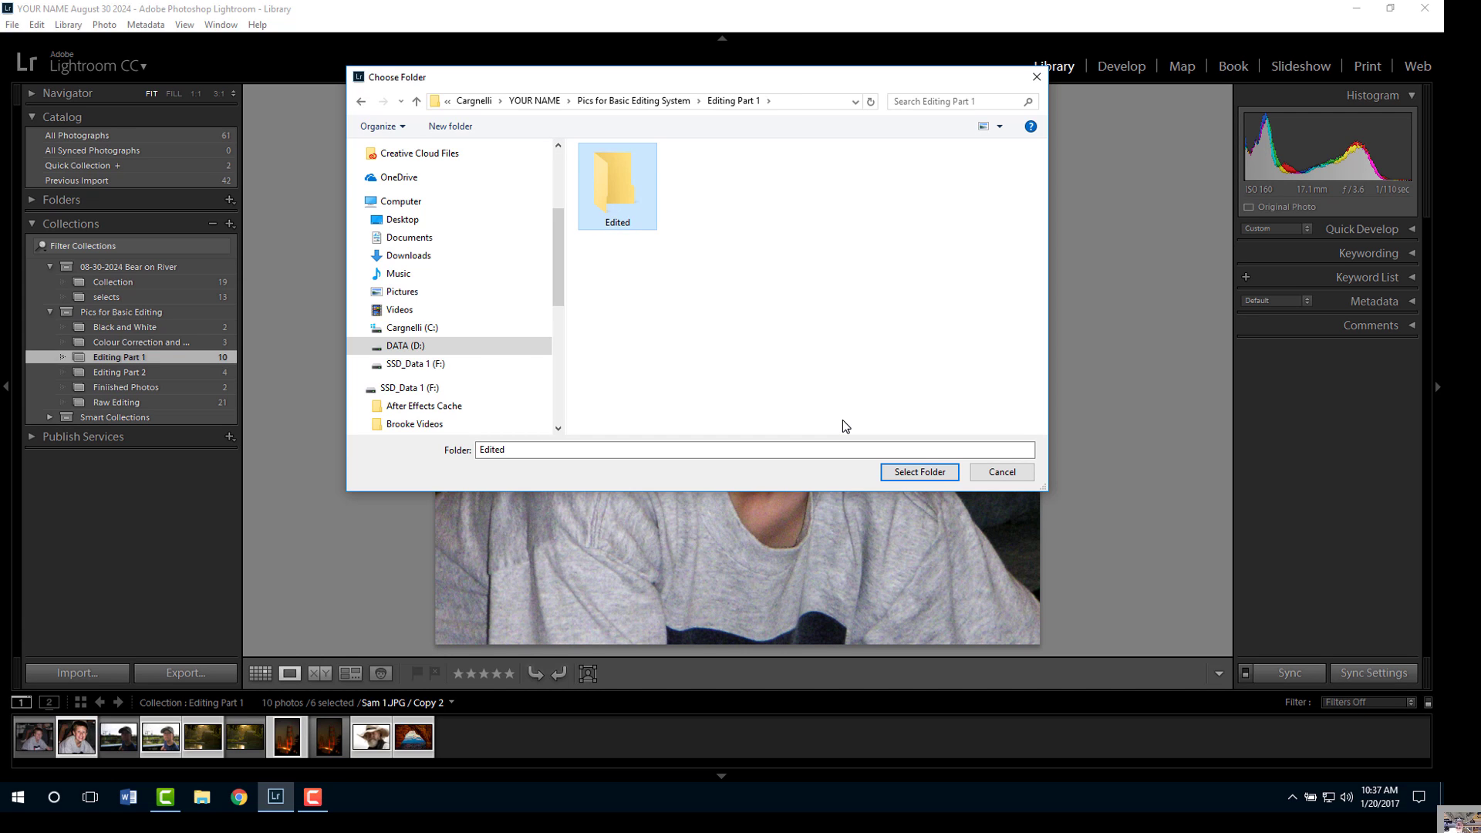
double_click(631, 186)
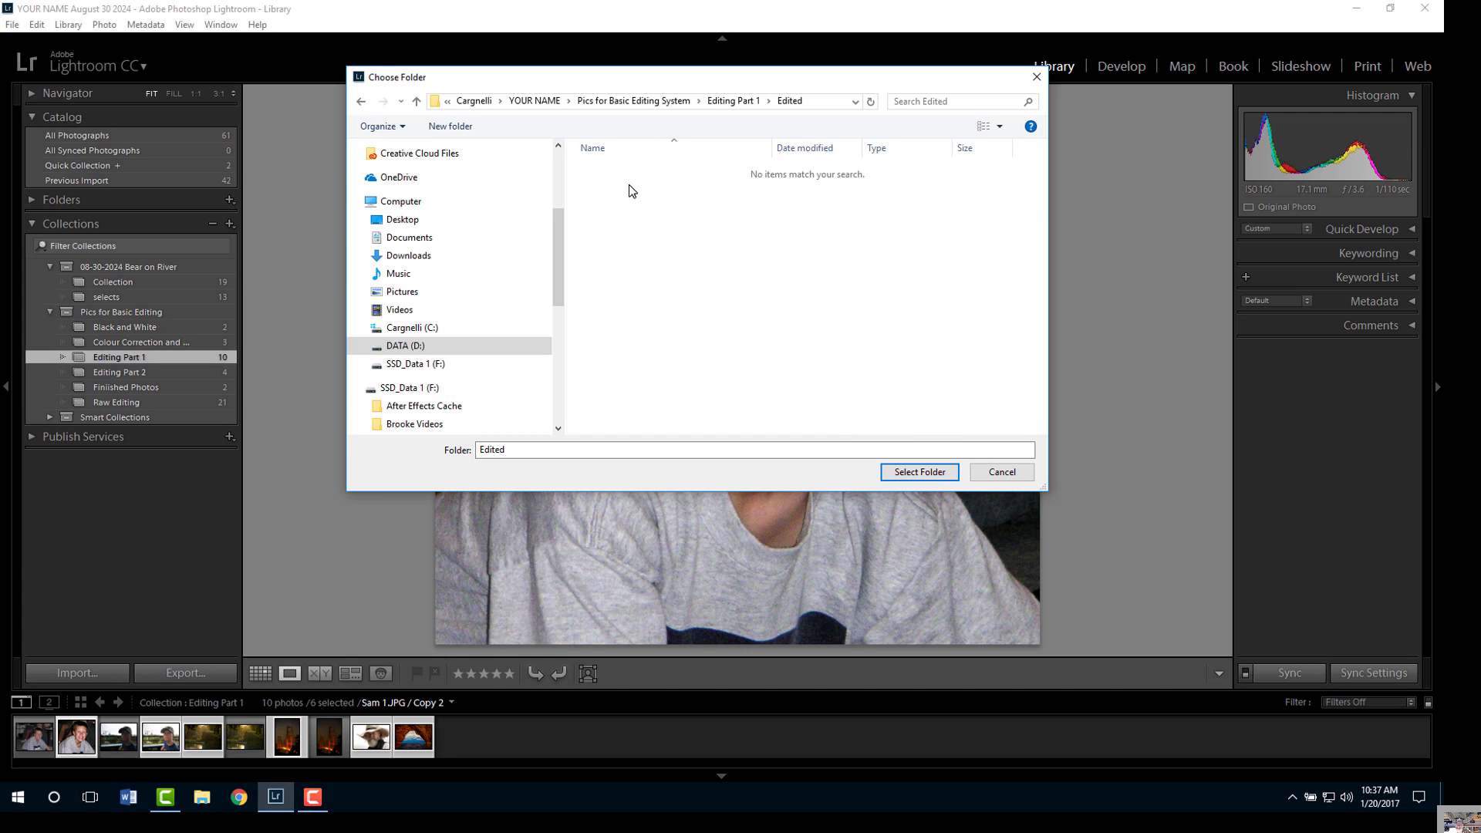
left_click(919, 471)
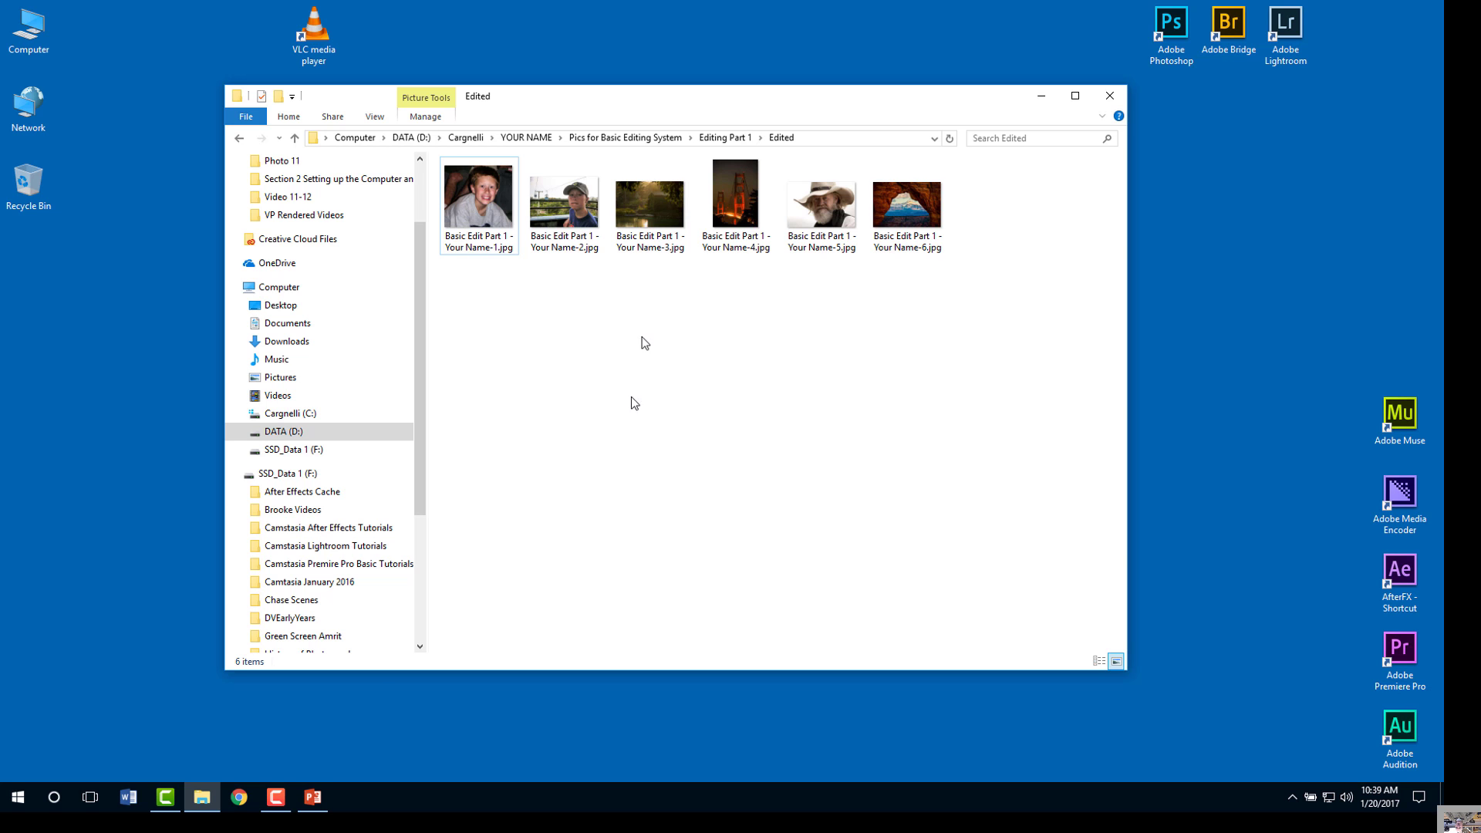
Switch to PowerPoint, create a blank presentation and start a new photo album in it.
left_click(316, 802)
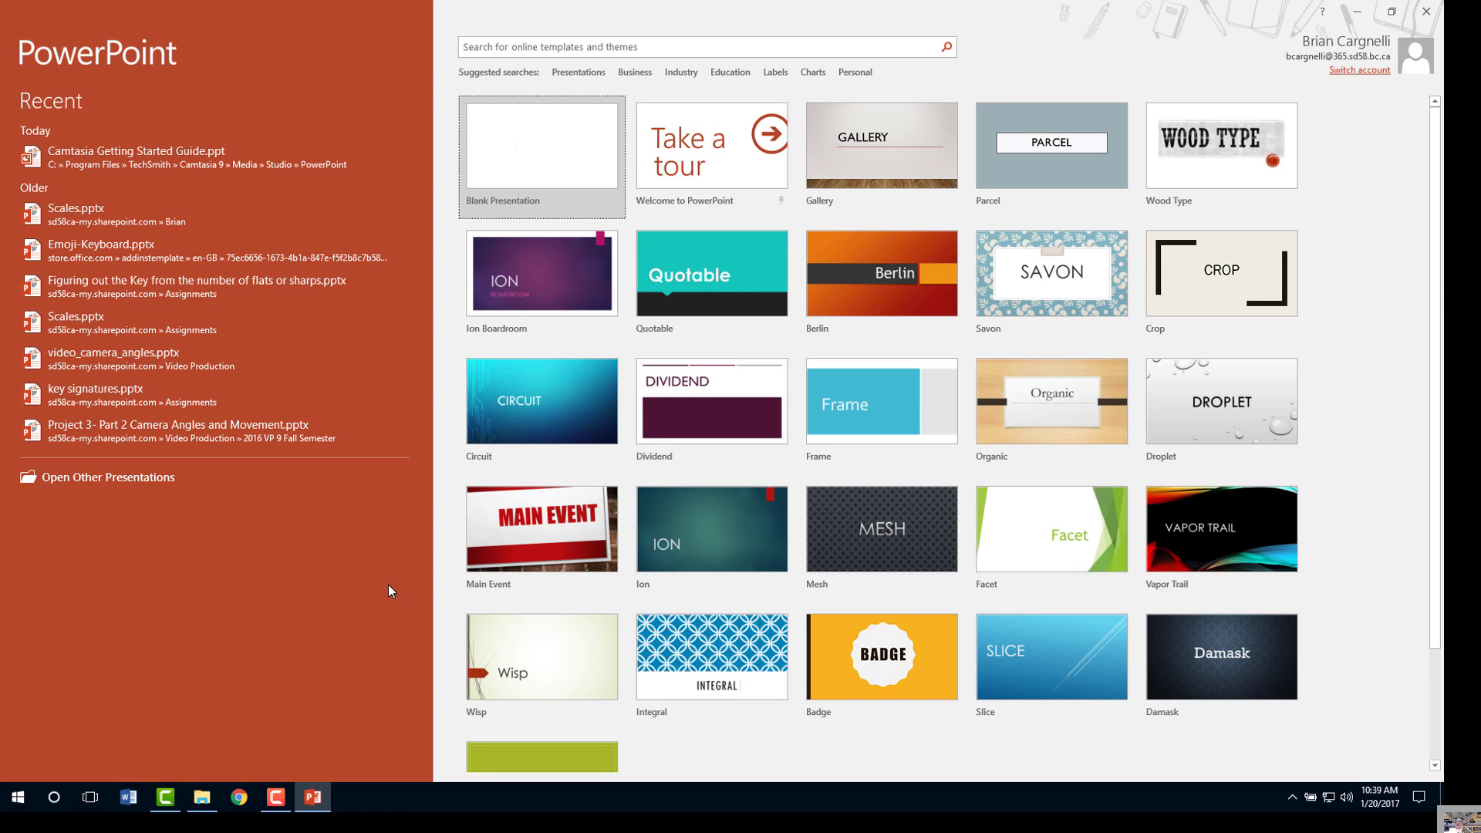
left_click(530, 149)
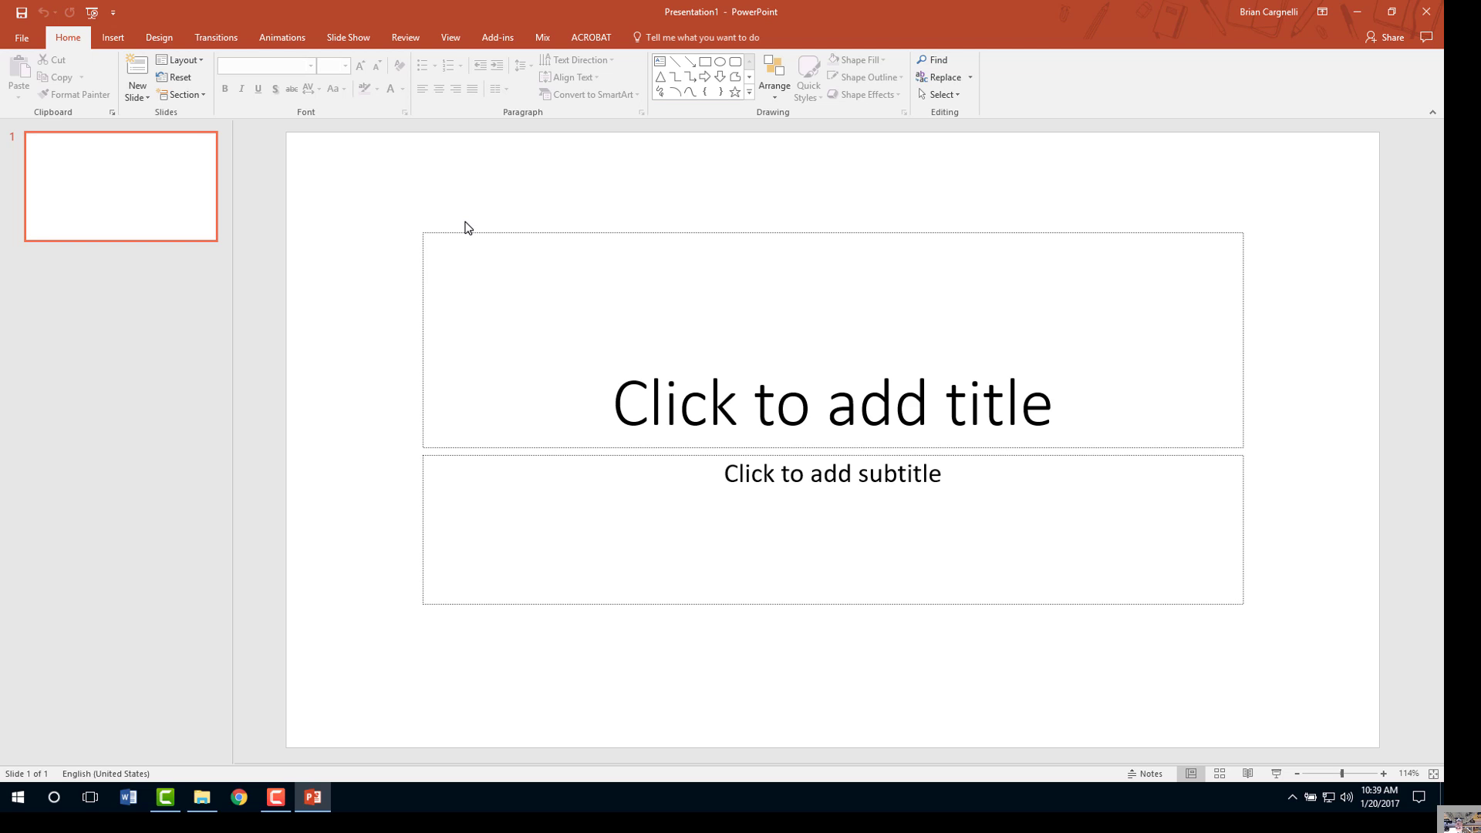
left_click(114, 40)
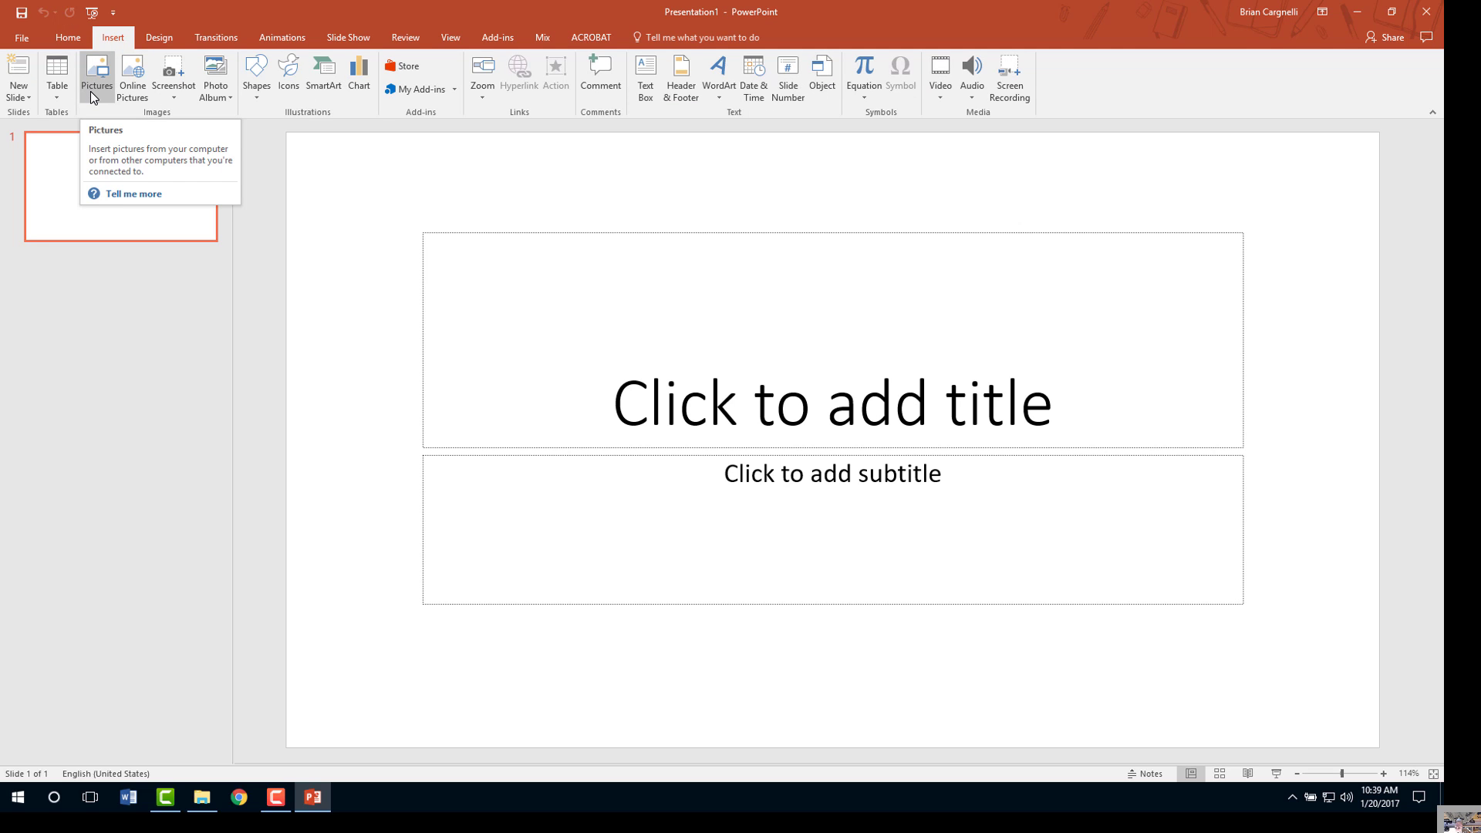
left_click(217, 69)
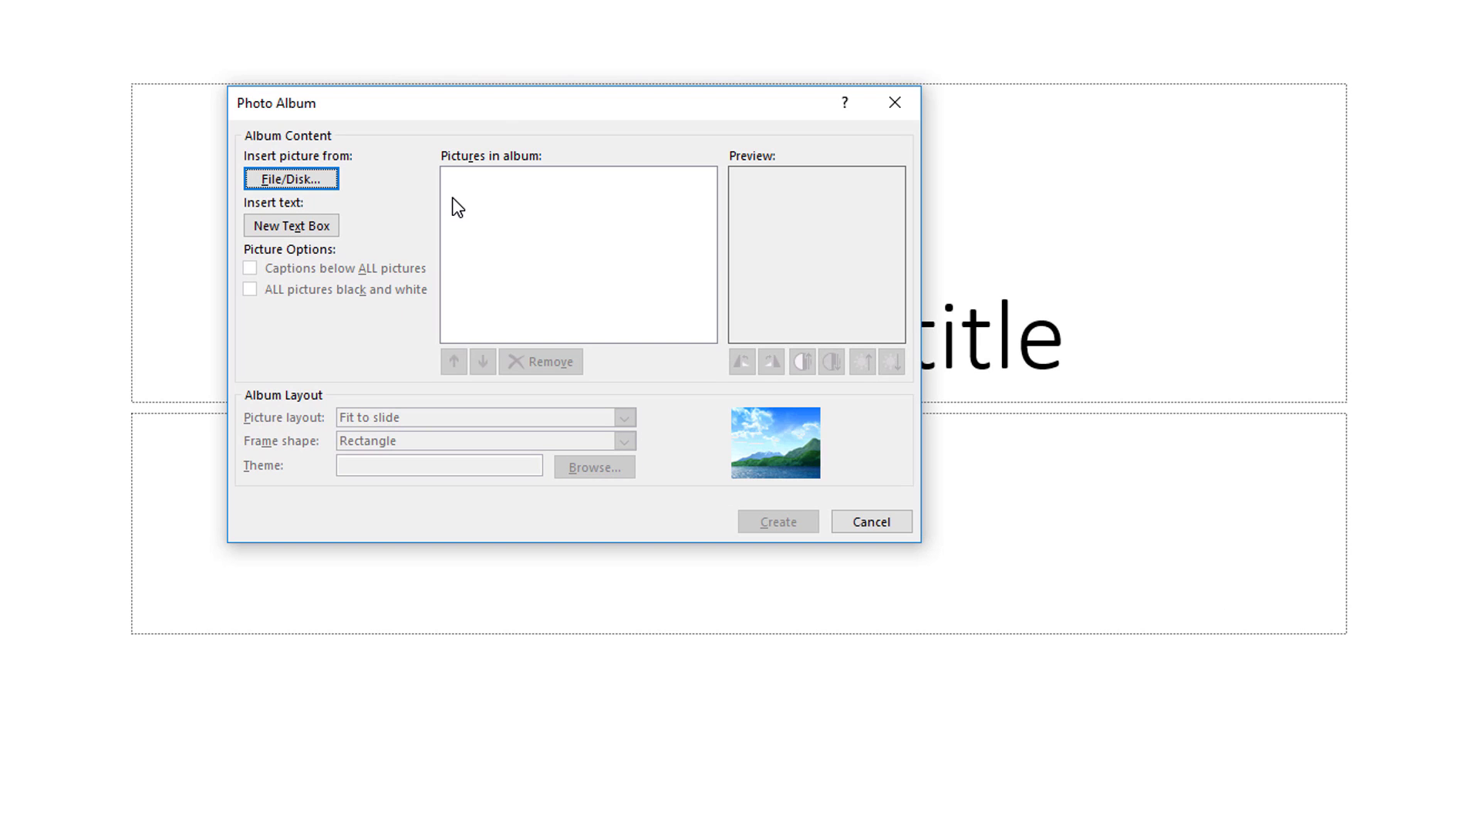
Add all six Basic Edit Part 1 photos from the Edited folder inside Editing Part 1 to the photo album.
left_click(305, 177)
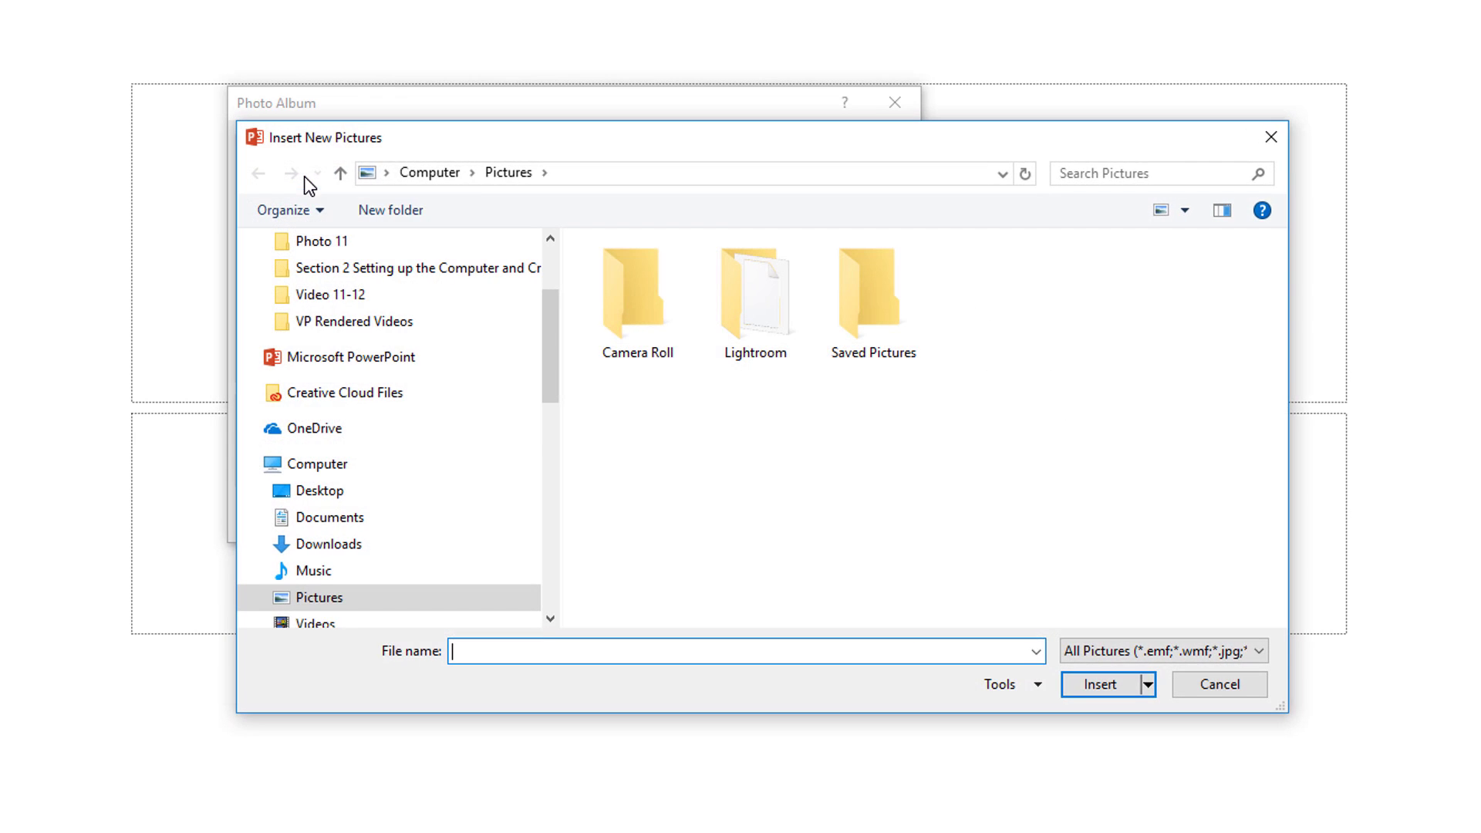
left_click_drag(550, 366, 547, 416)
left_click(400, 464)
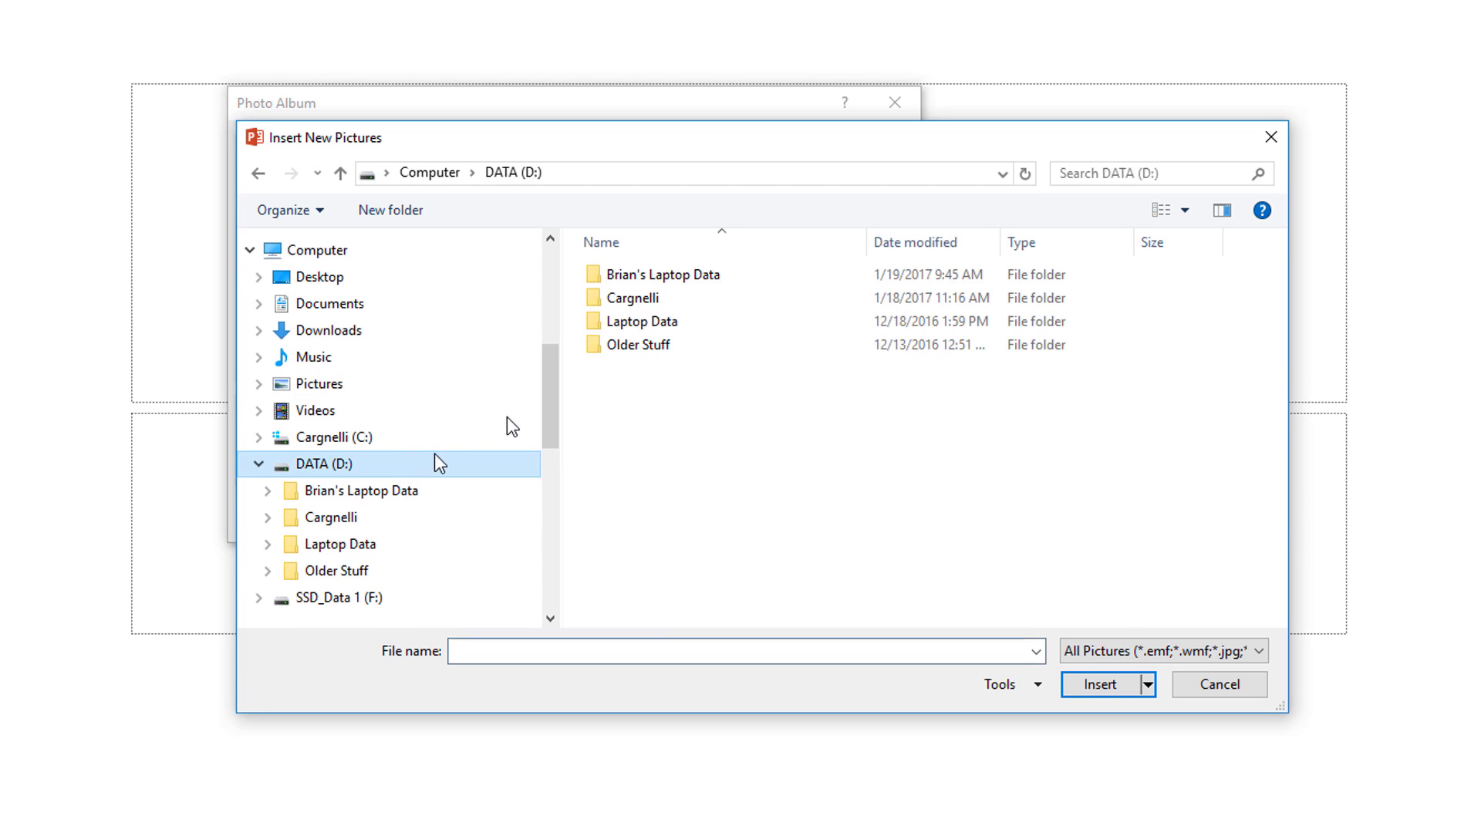
left_click(636, 301)
double_click(636, 302)
double_click(622, 302)
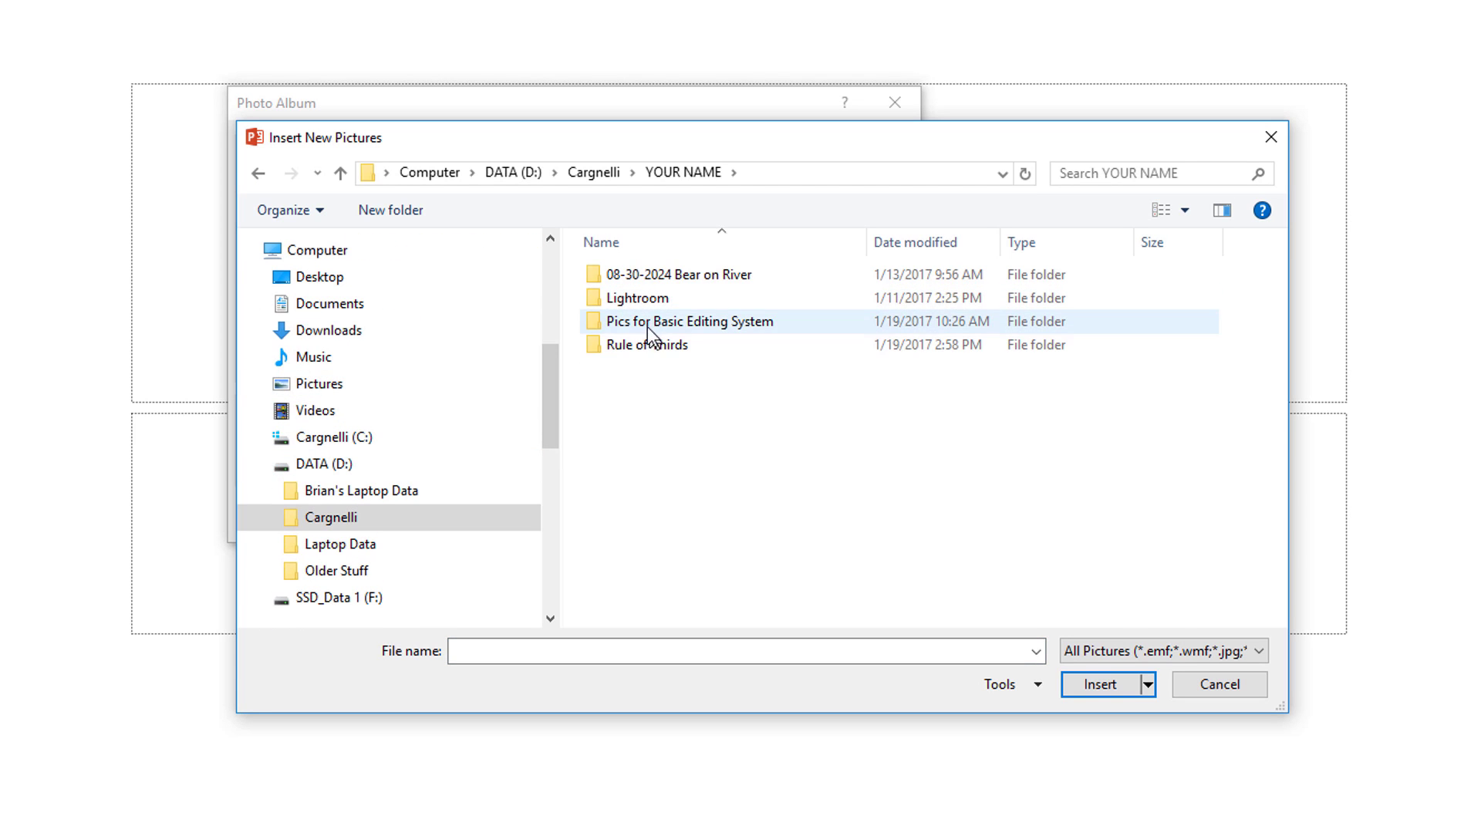
left_click(647, 324)
double_click(646, 323)
double_click(632, 325)
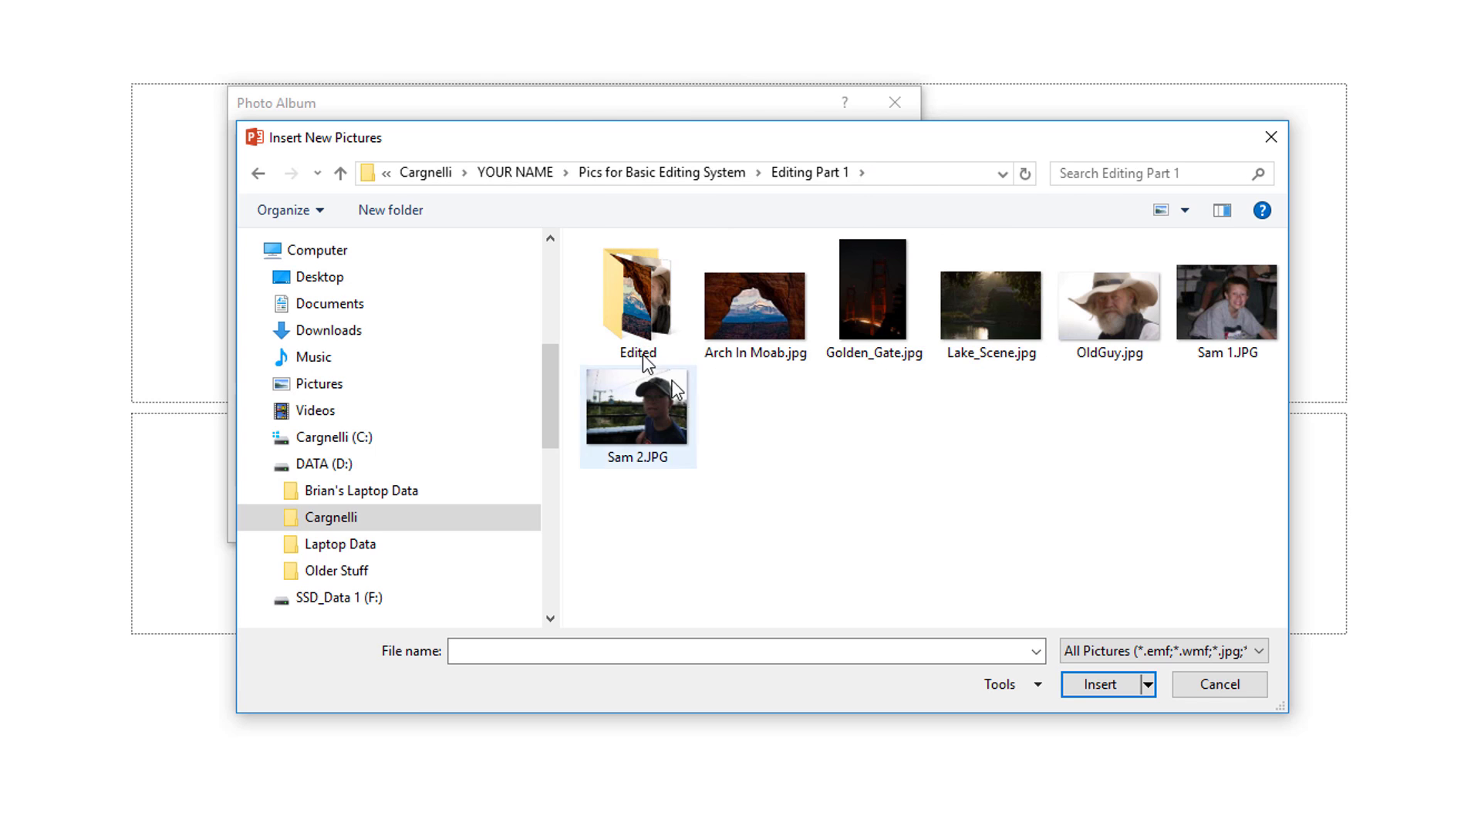
left_click(631, 306)
double_click(631, 305)
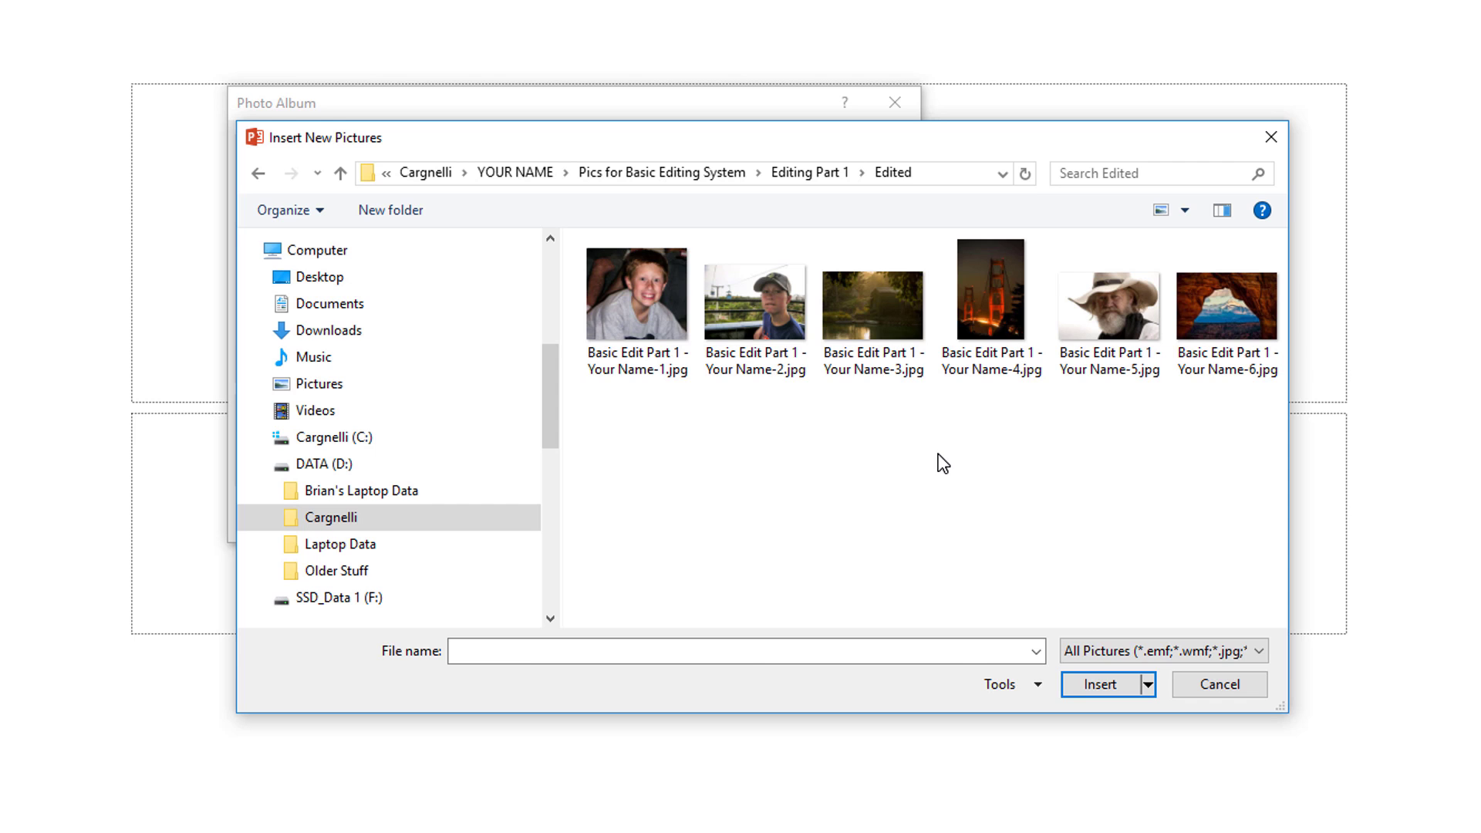
key("ctrl+a")
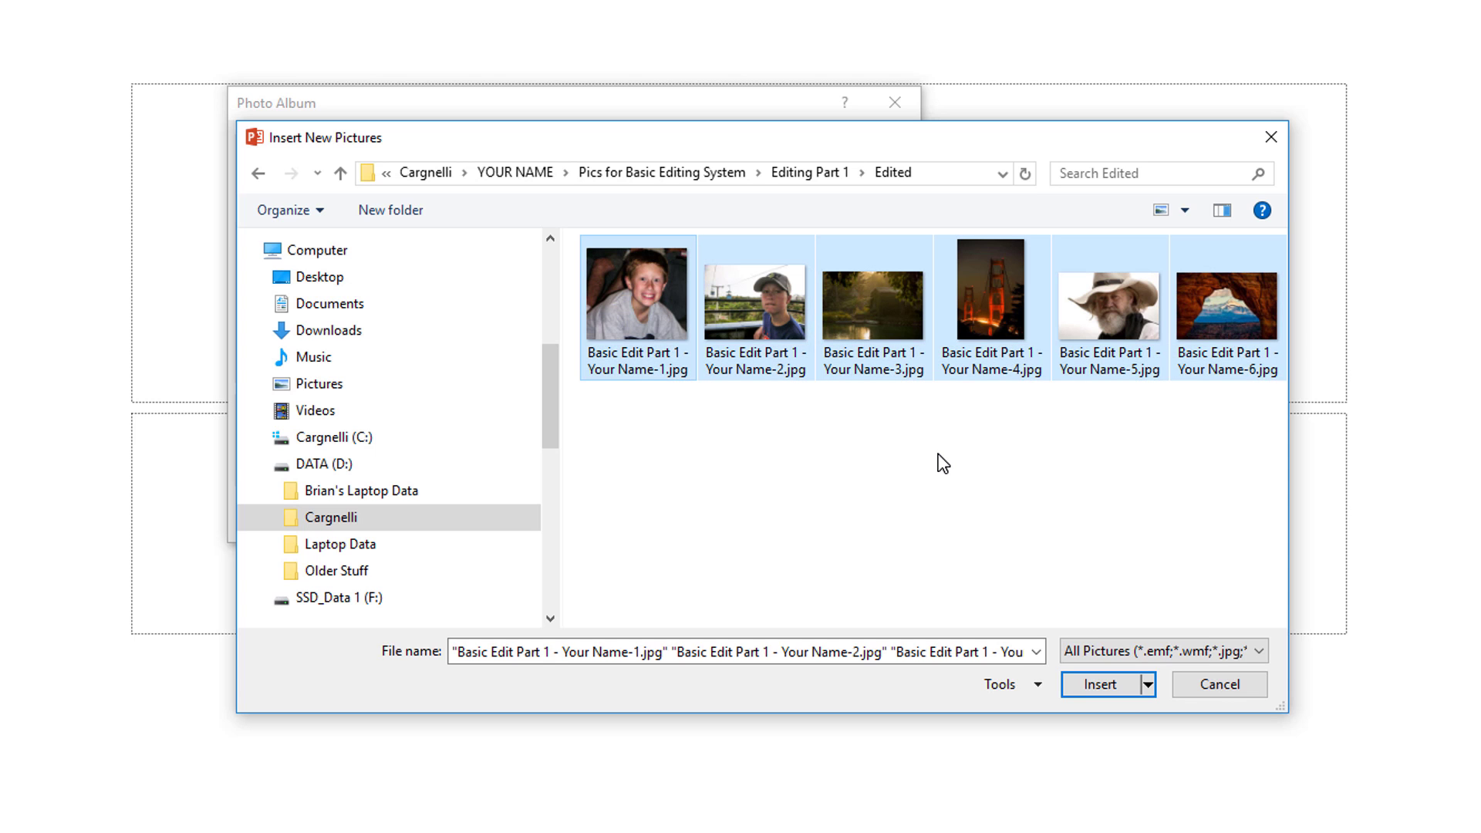
left_click(1110, 684)
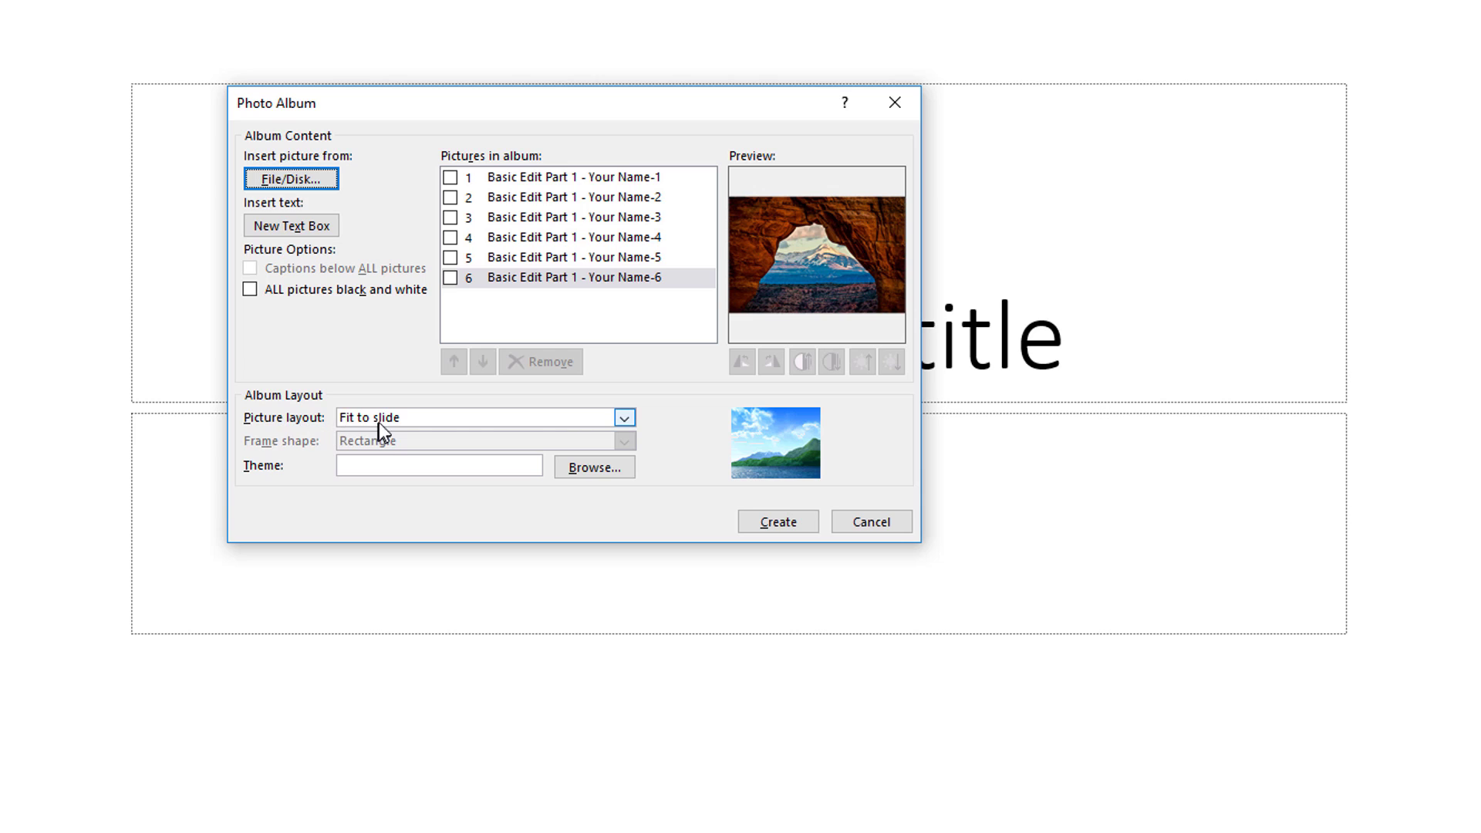
Create the photo album with the Fit to slide picture layout and the Wisp theme.
left_click(630, 416)
left_click(495, 439)
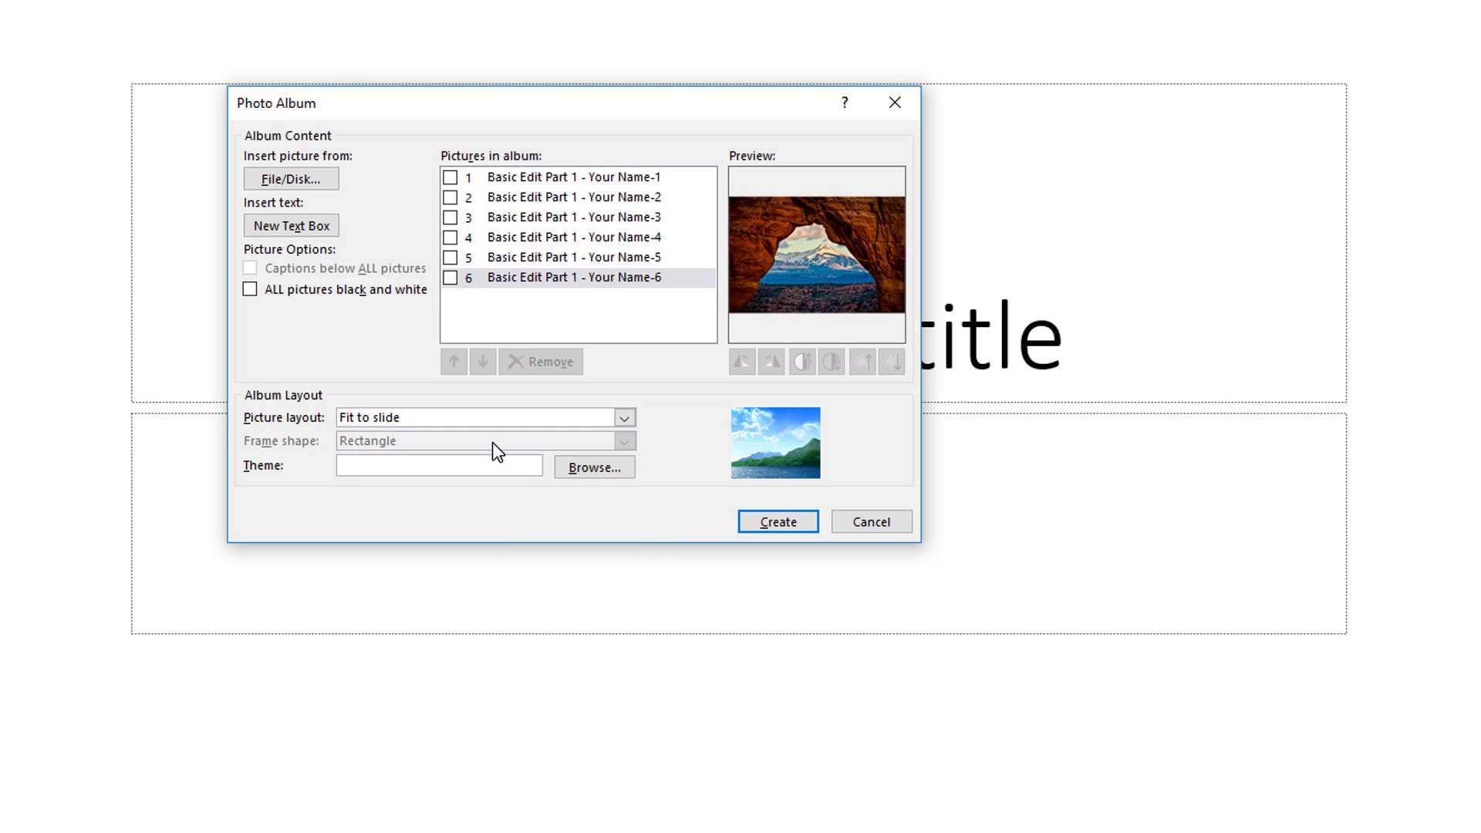
left_click(618, 466)
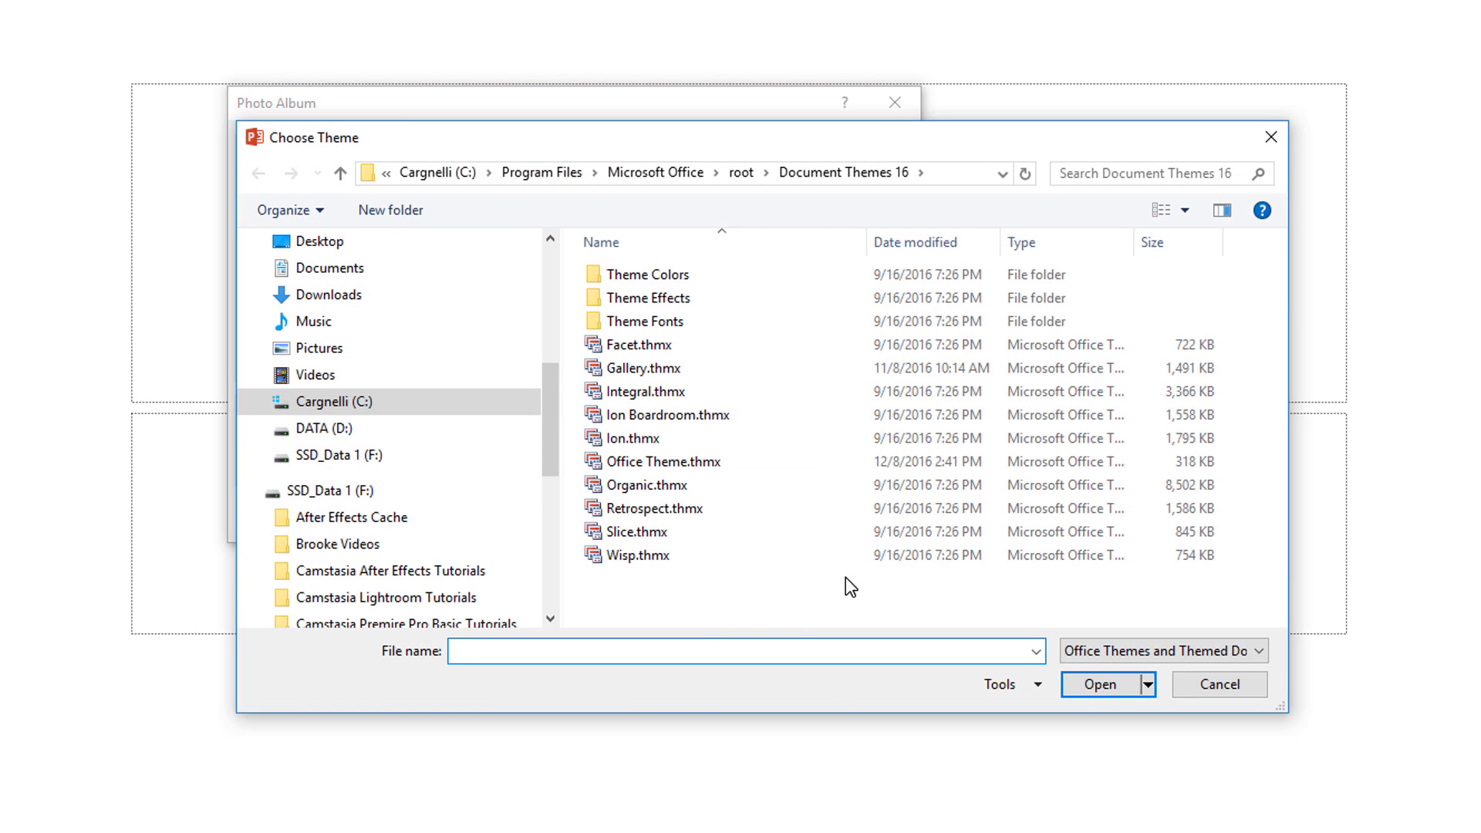
right_click(838, 574)
mouse_move(886, 586)
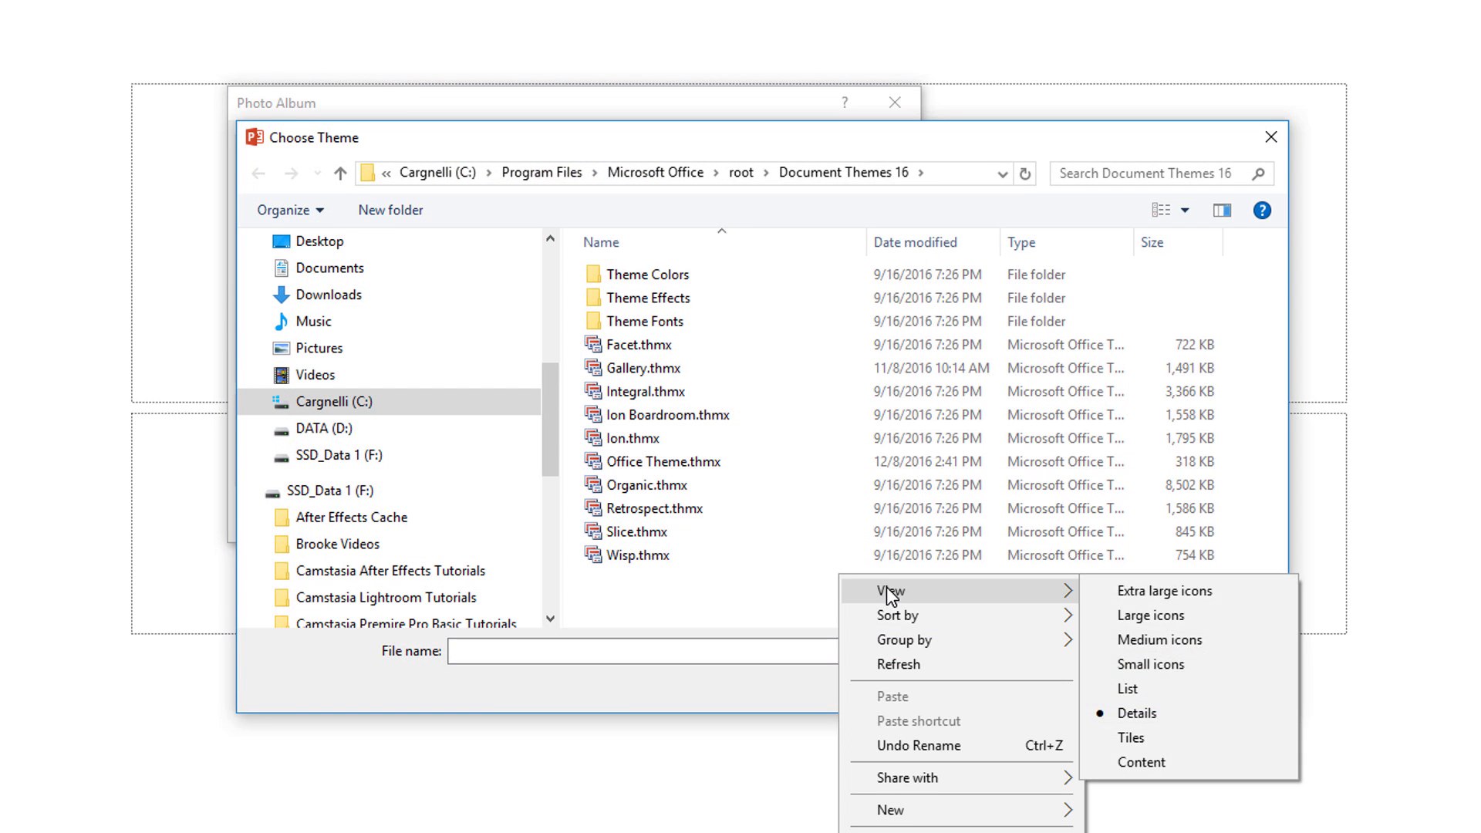
left_click(1125, 590)
left_click_drag(1279, 287, 1271, 586)
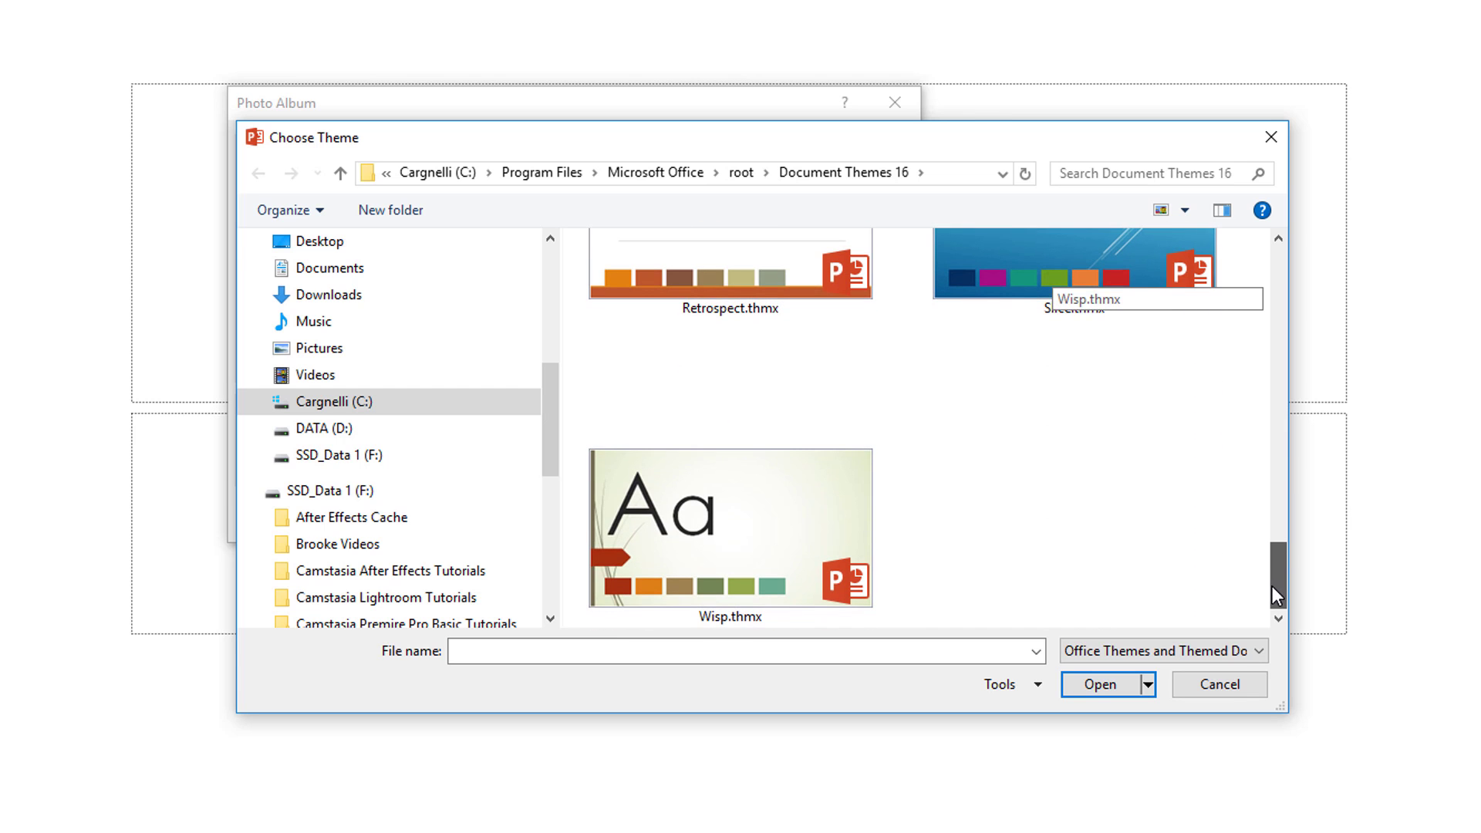
left_click(758, 529)
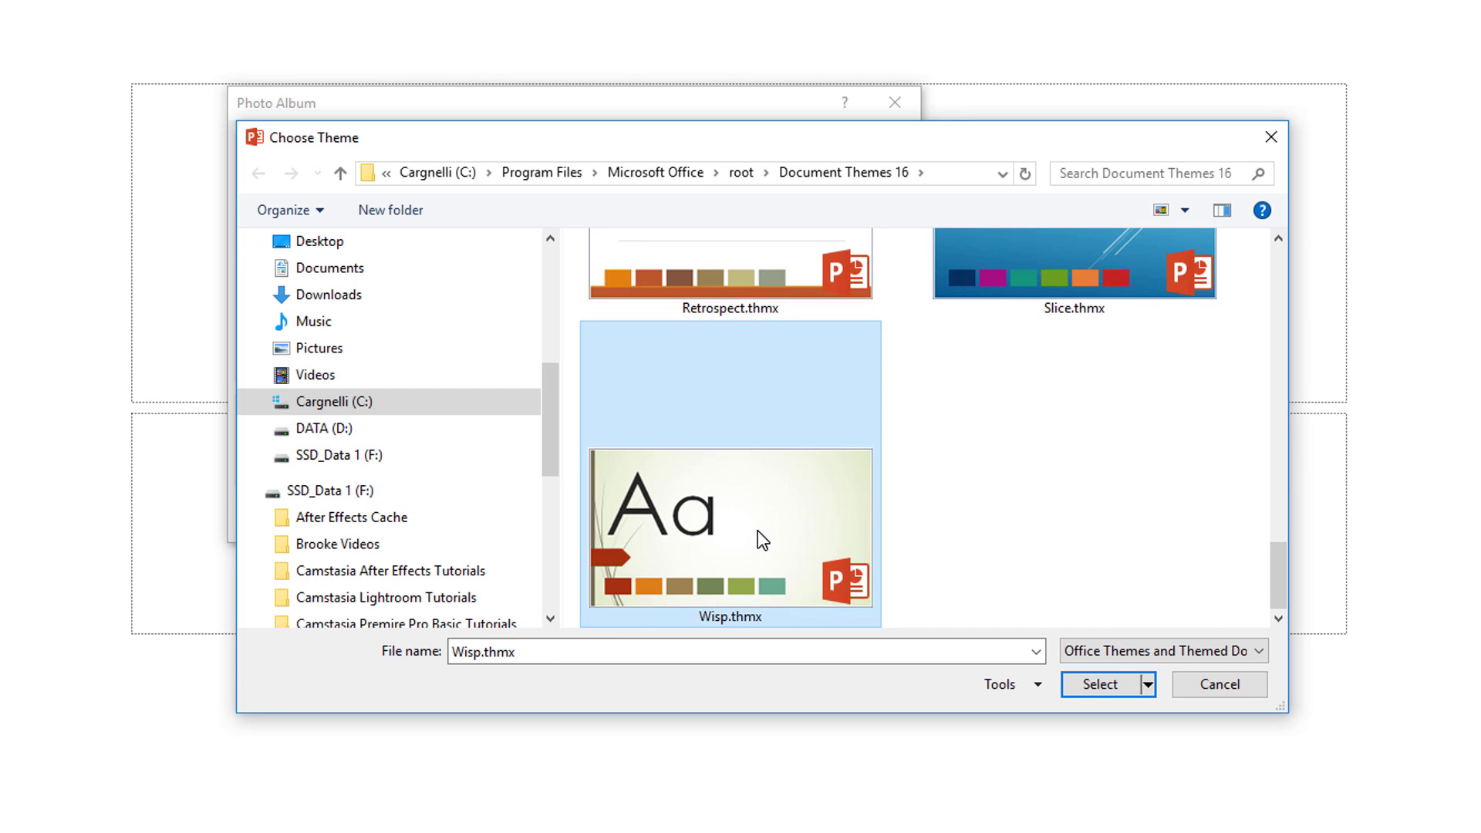
left_click(1118, 684)
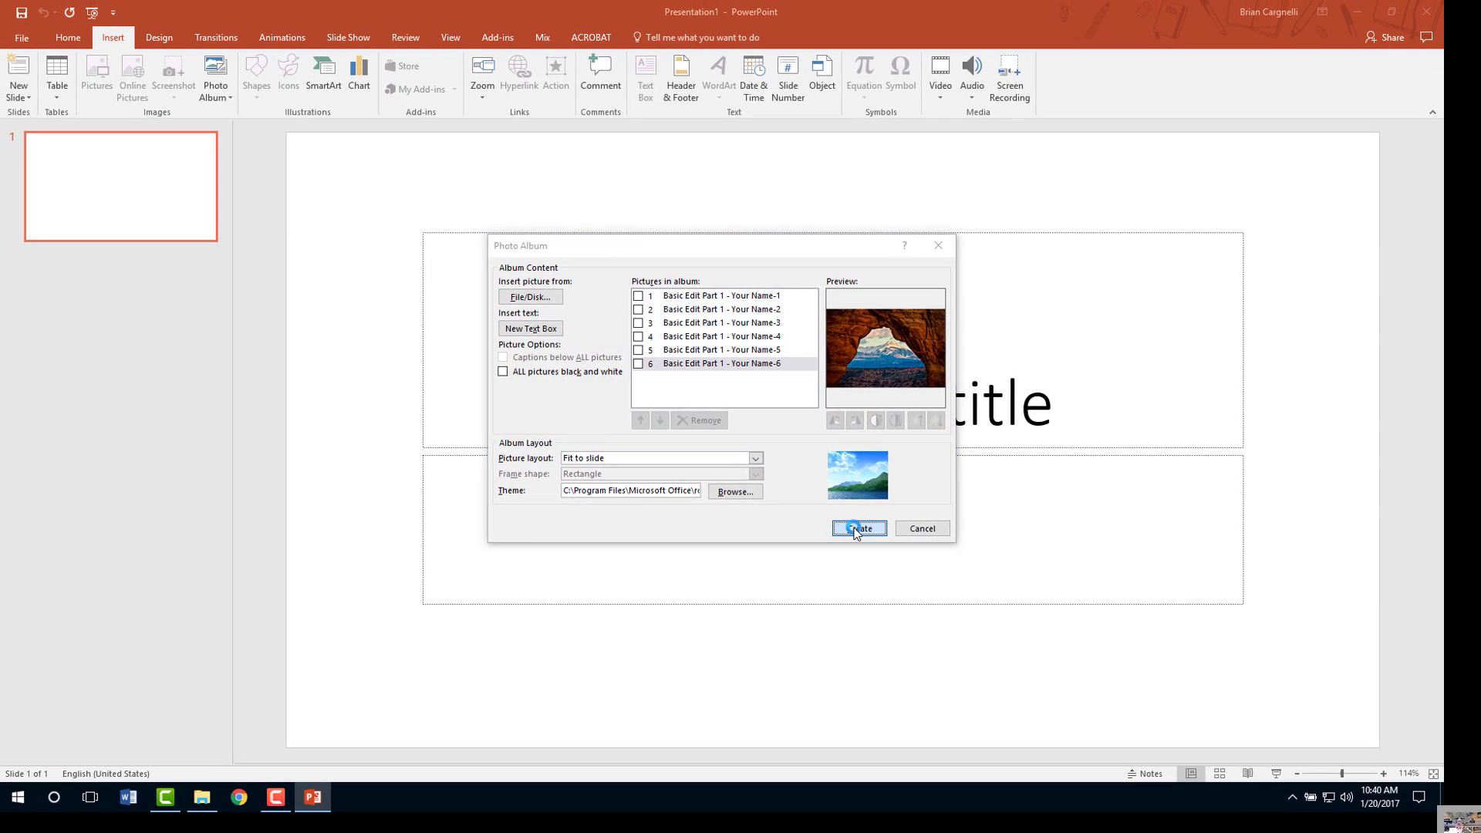
left_click(773, 522)
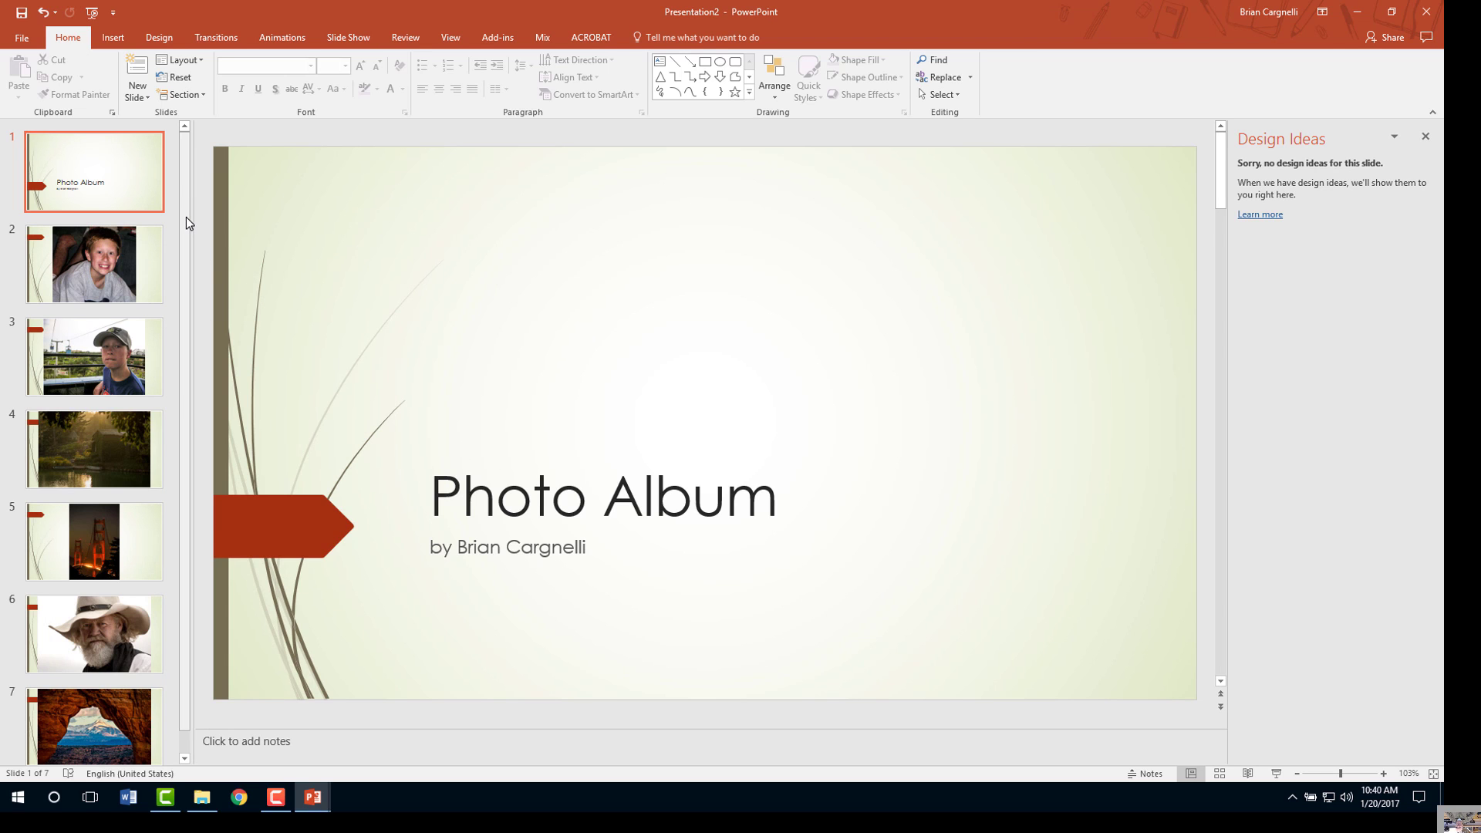
Replace the title slide's "Photo Album" heading with "Name of Project".
mouse_move(186, 218)
left_mouse_down()
mouse_move(183, 243)
mouse_move(187, 219)
left_mouse_up()
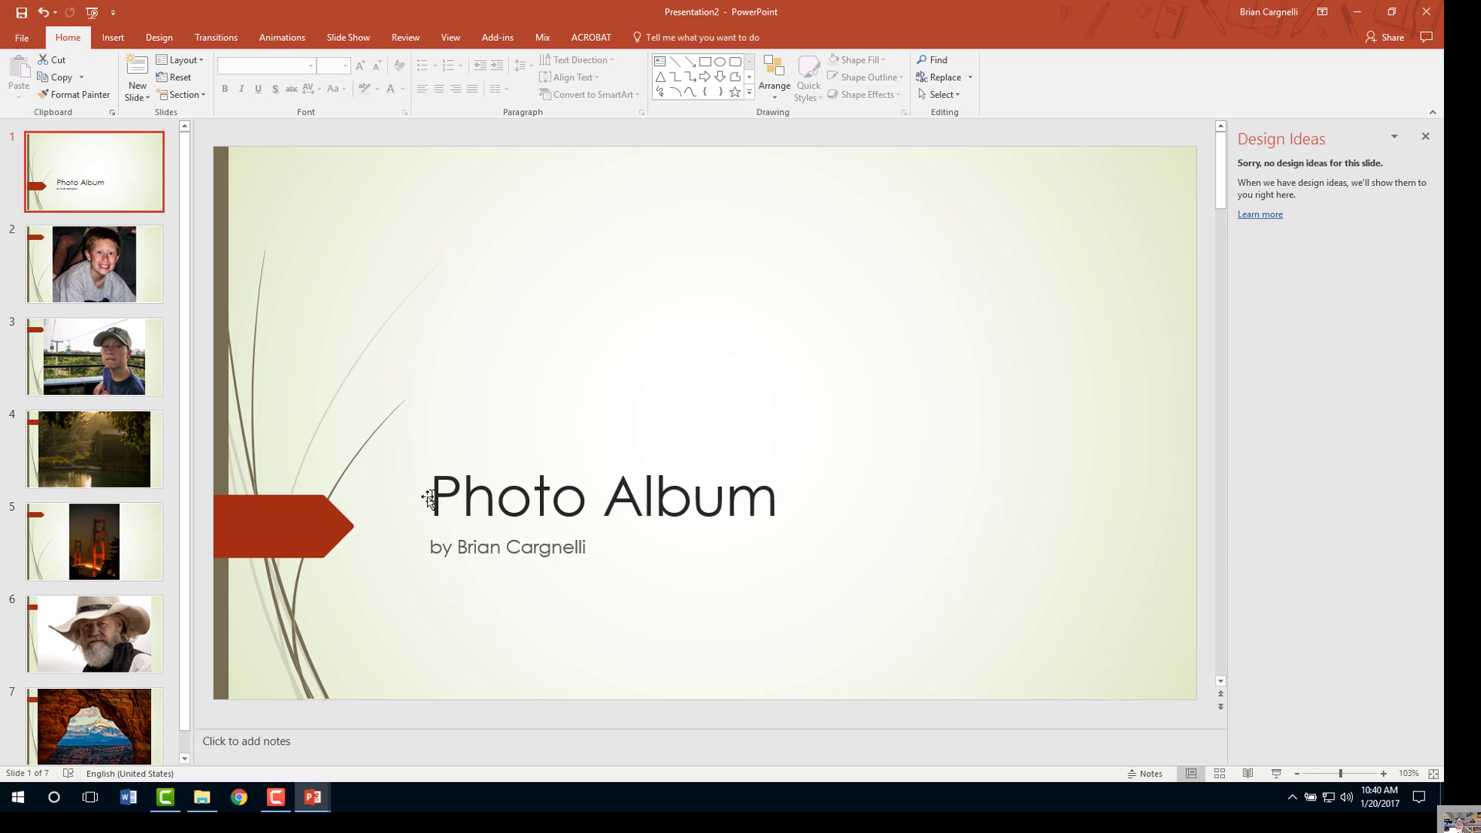
left_click_drag(432, 498, 739, 507)
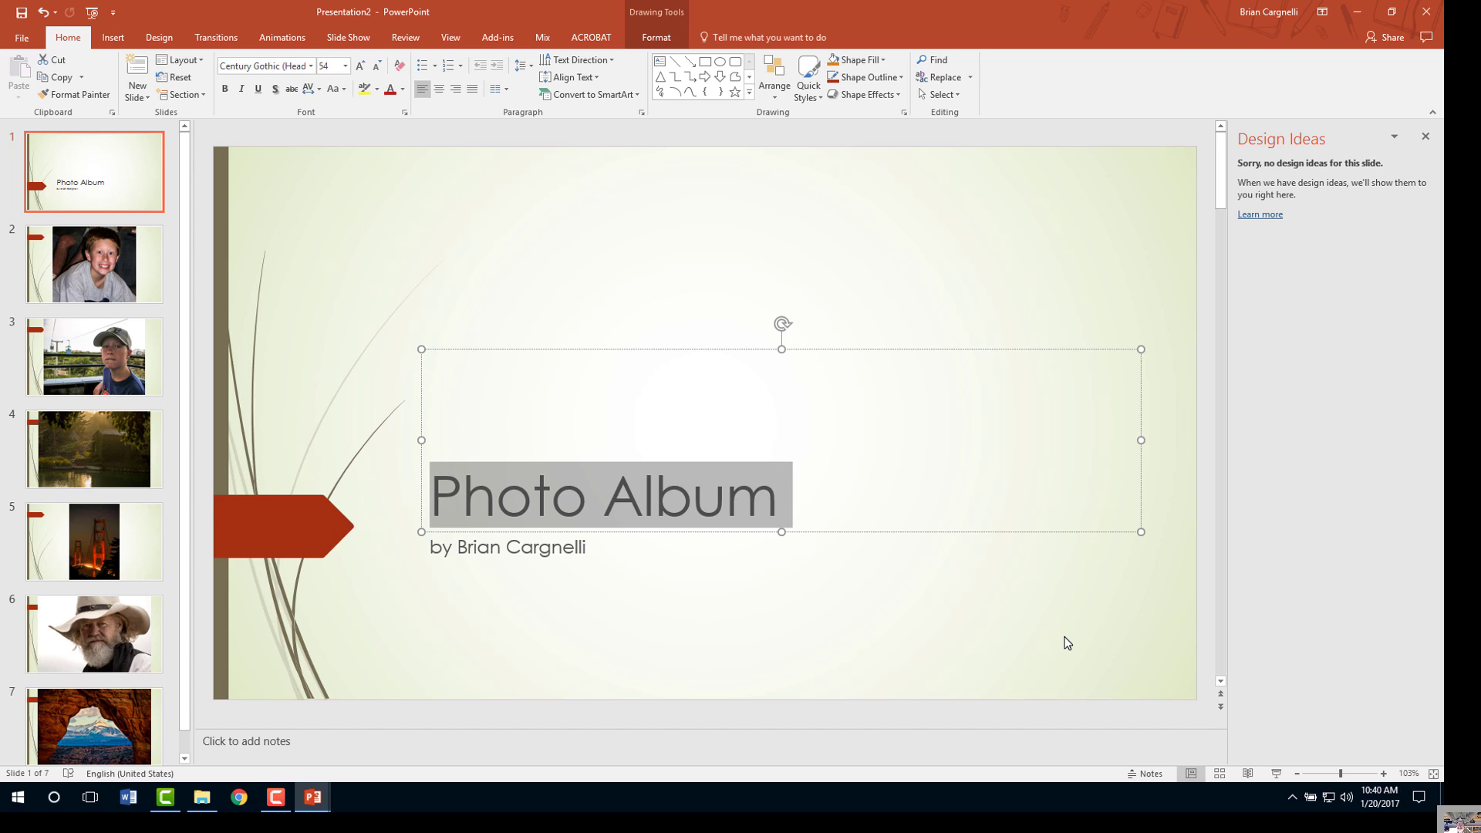
type("P")
key("BackSpace")
type("N")
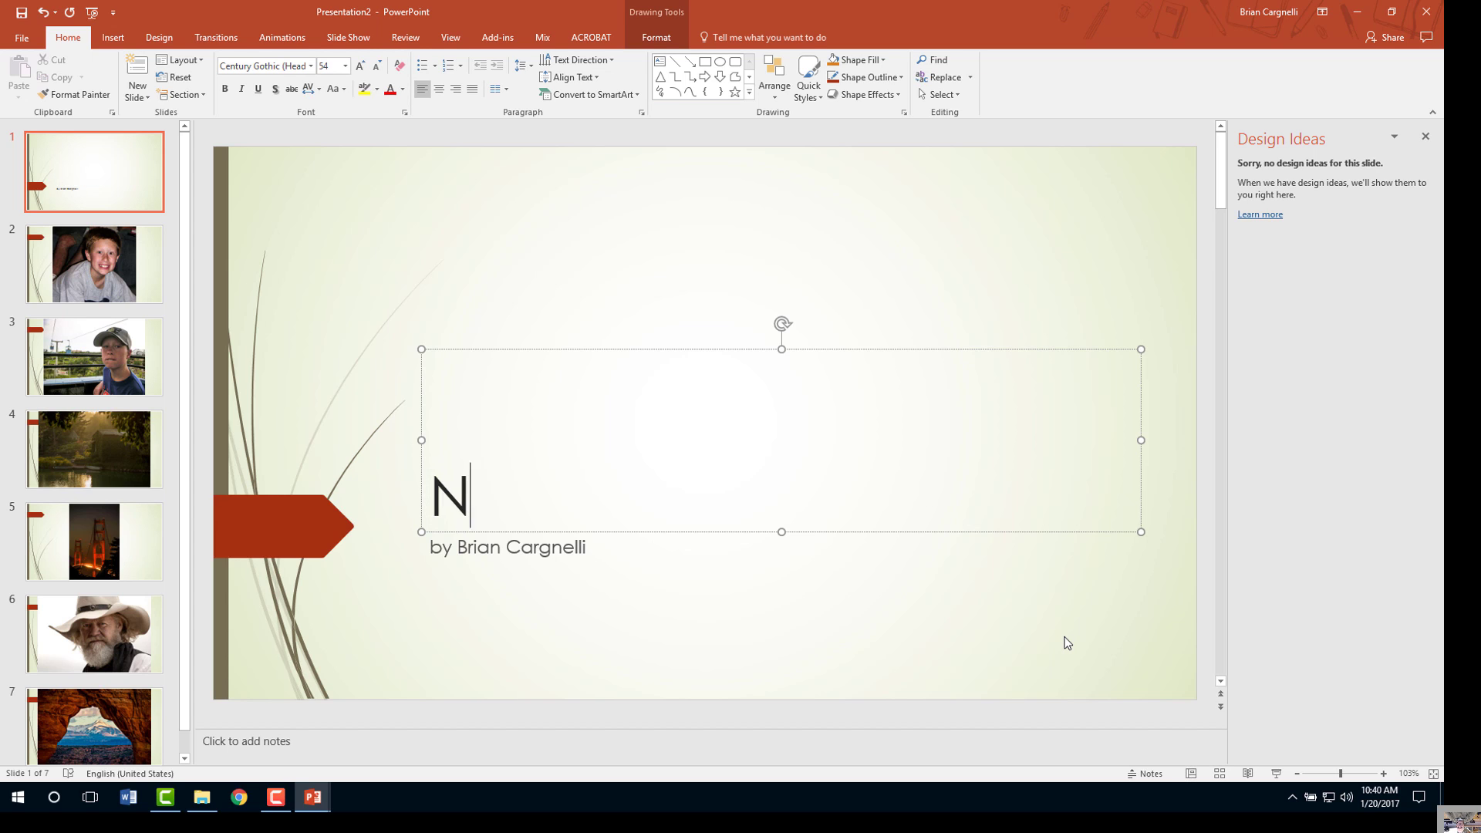
type("ame of Pro")
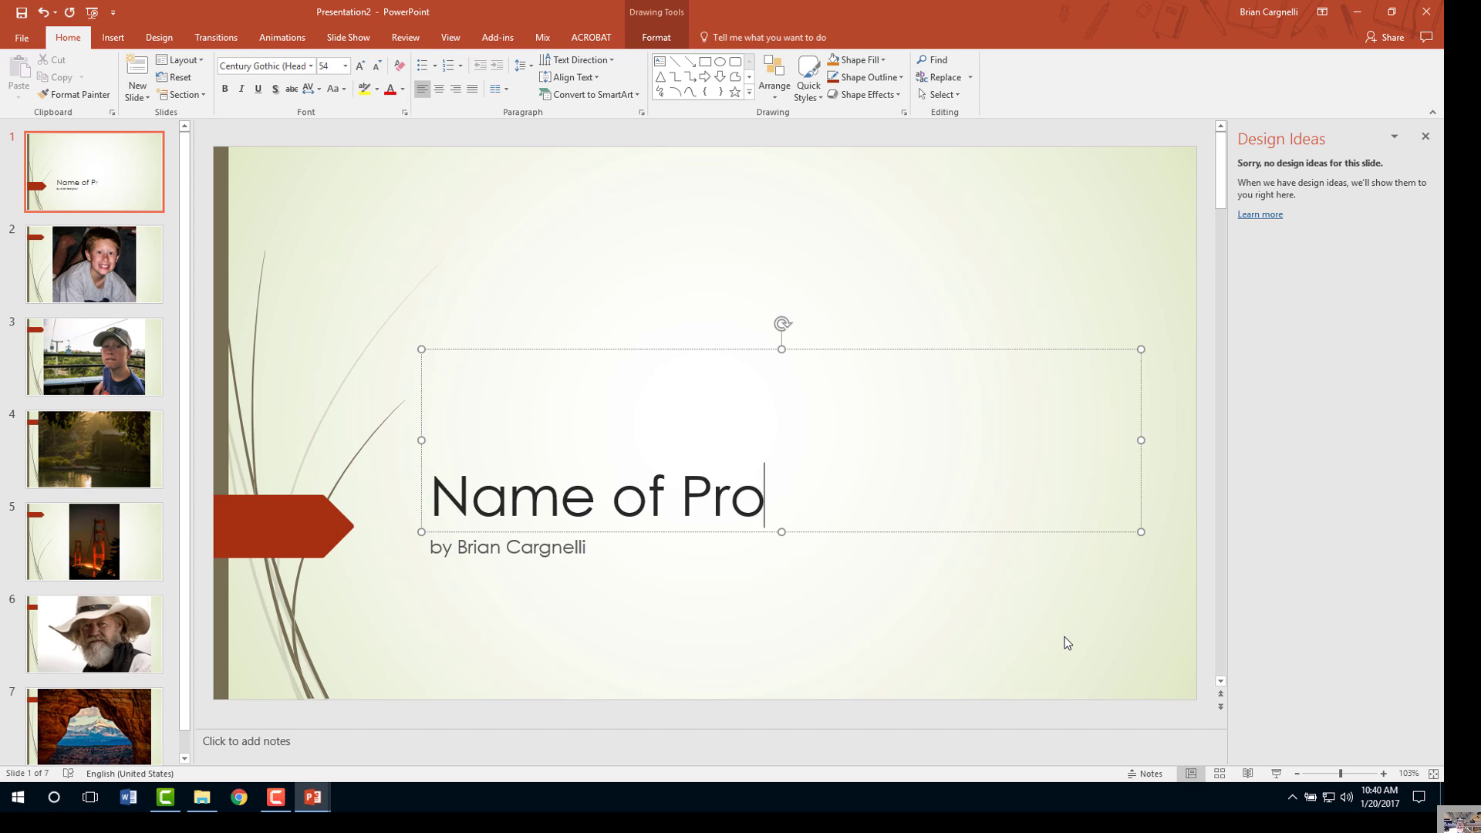
type("ject -")
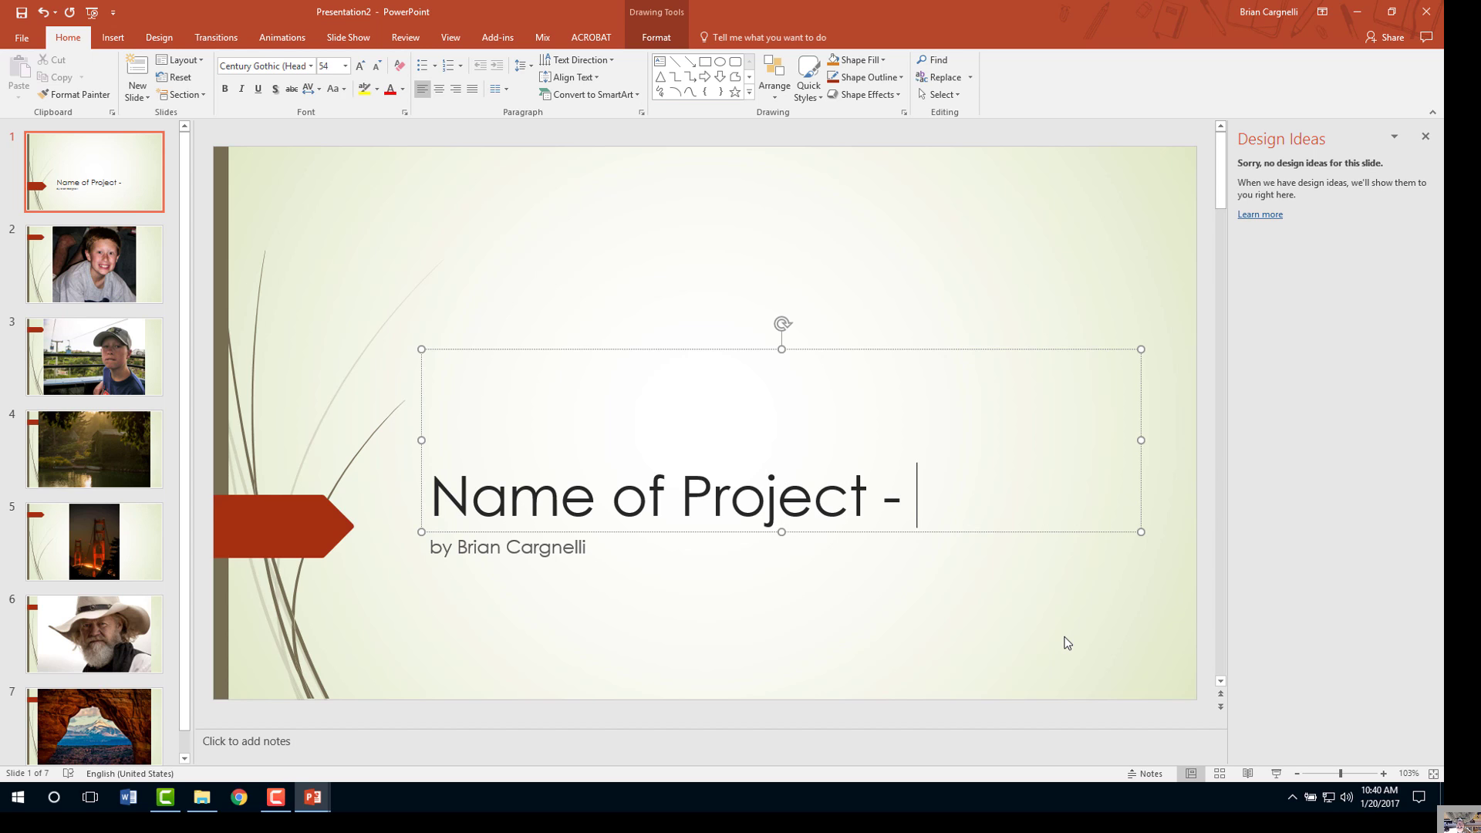
key("BackSpace")
key("BackSpace")
Replace the author's name after "by" in the title slide's subtitle with "YOUR NAME".
left_click_drag(458, 547, 499, 562)
left_click(553, 547)
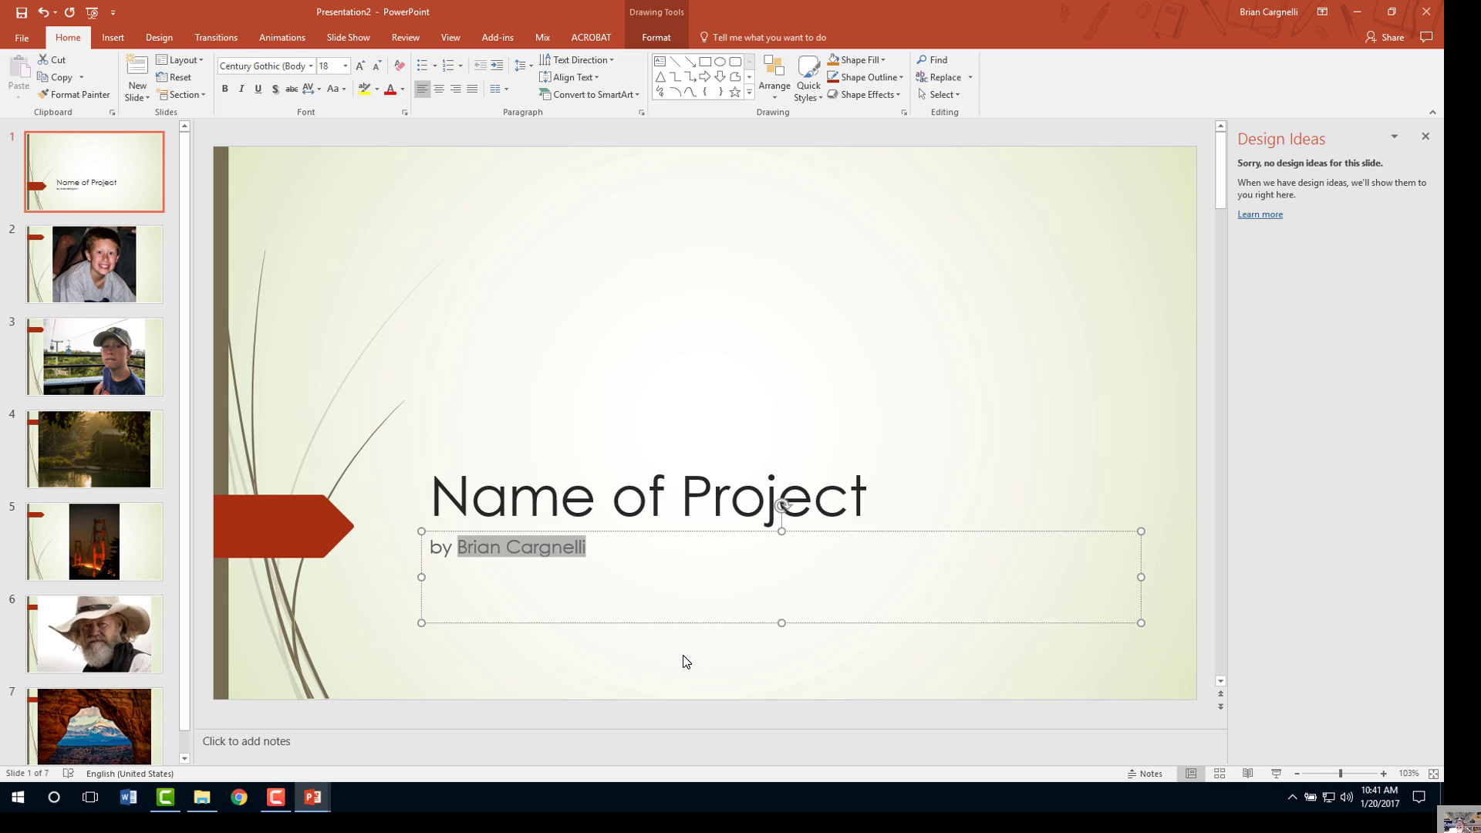
type("YOUR NAME")
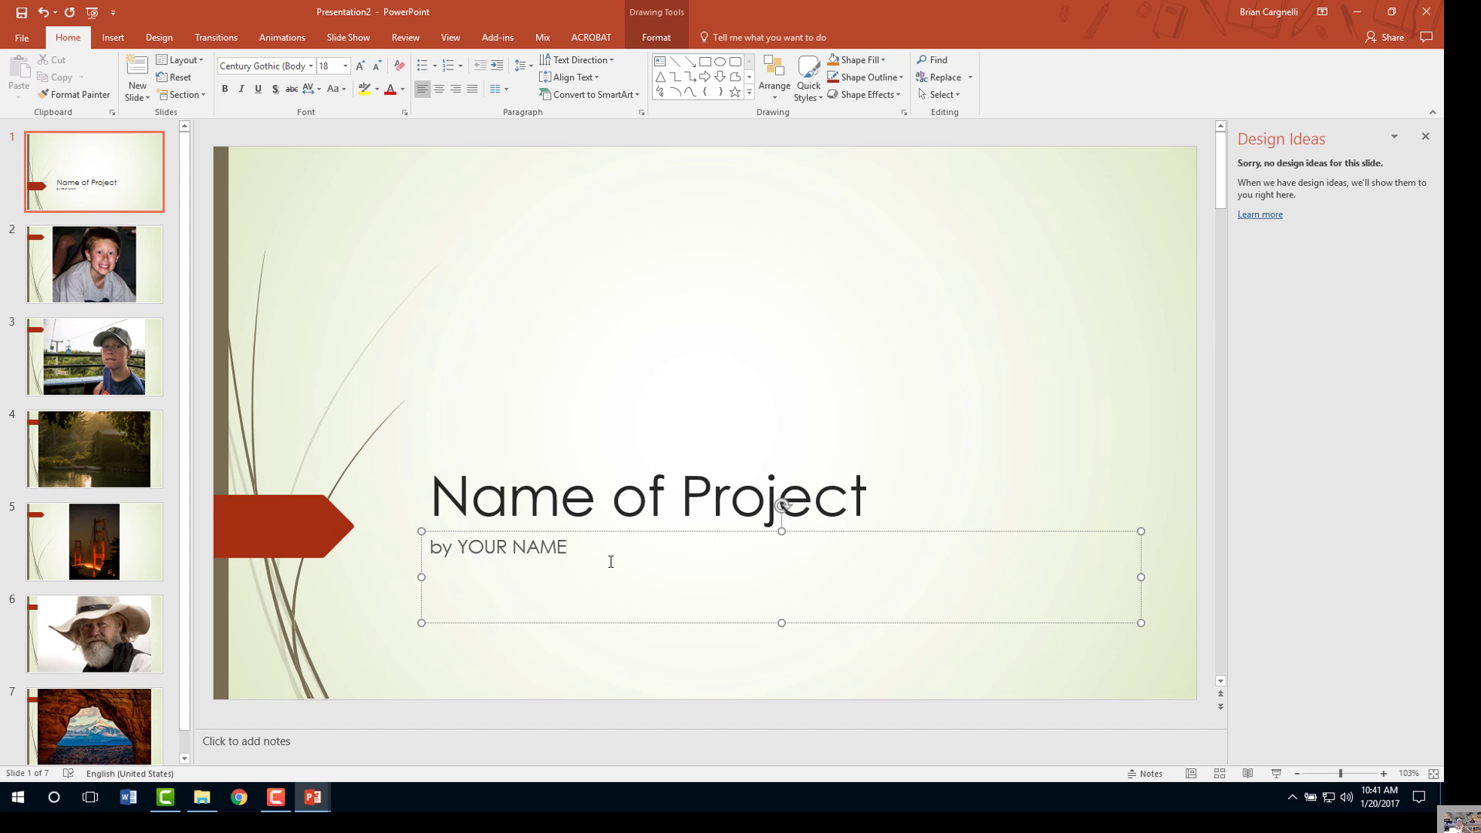
Start saving the presentation as a new file in DATA (D:), in the Edited folder under YOUR NAME, Pics for Basic Editing System, Editing Part 1.
left_click(23, 39)
left_click(51, 189)
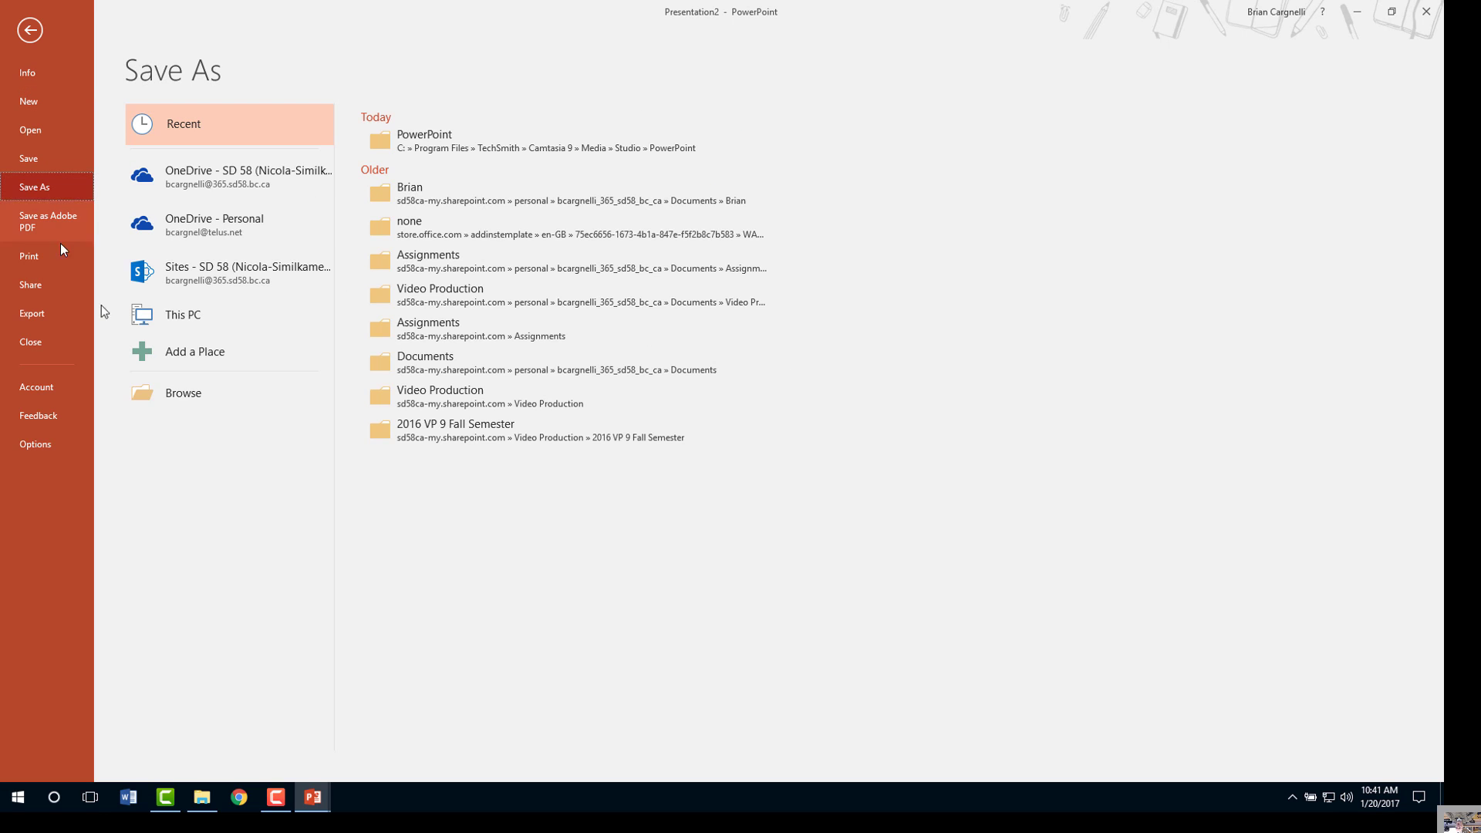
left_click(184, 395)
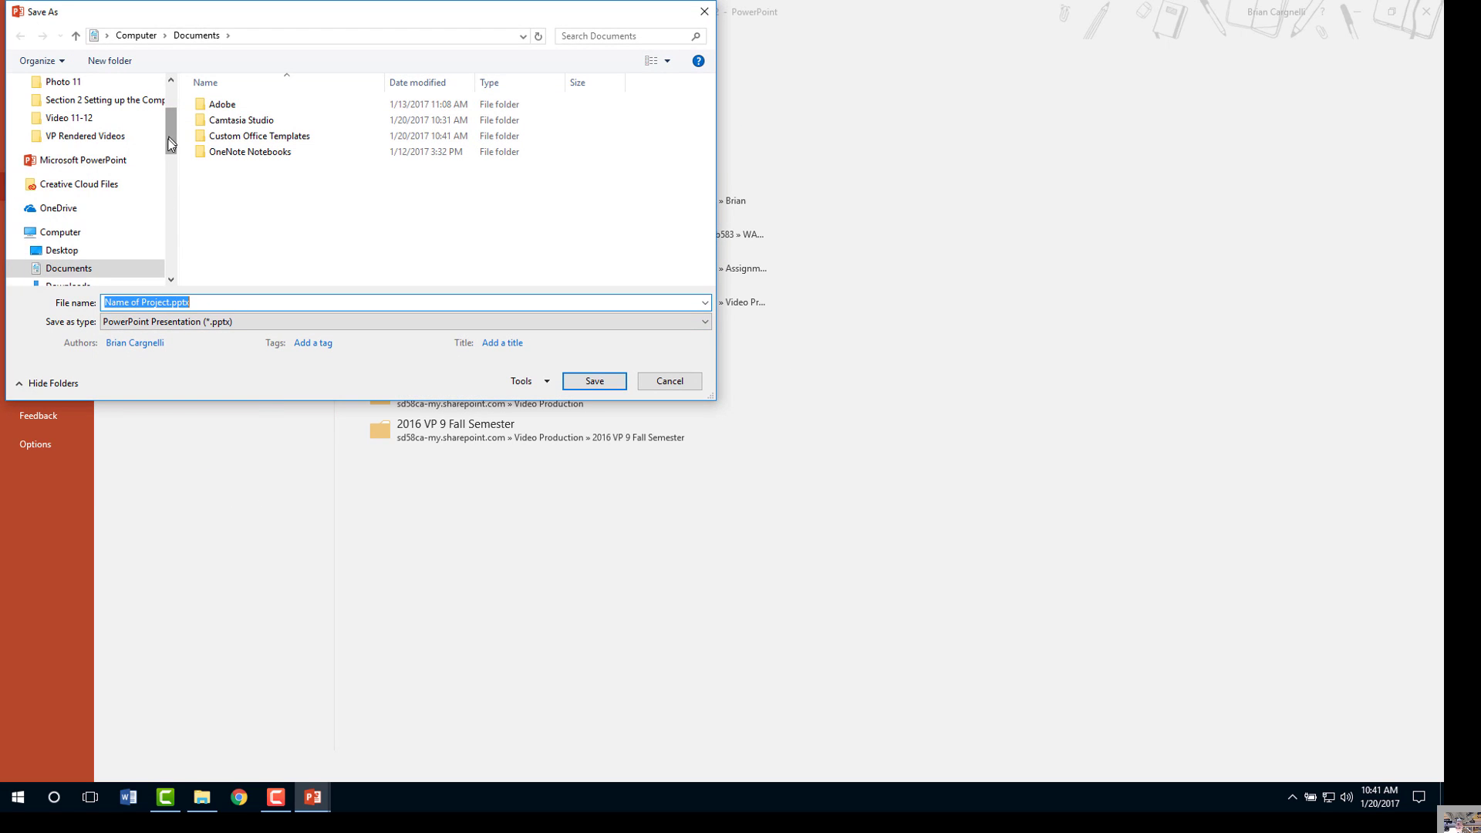
left_click_drag(171, 142, 172, 176)
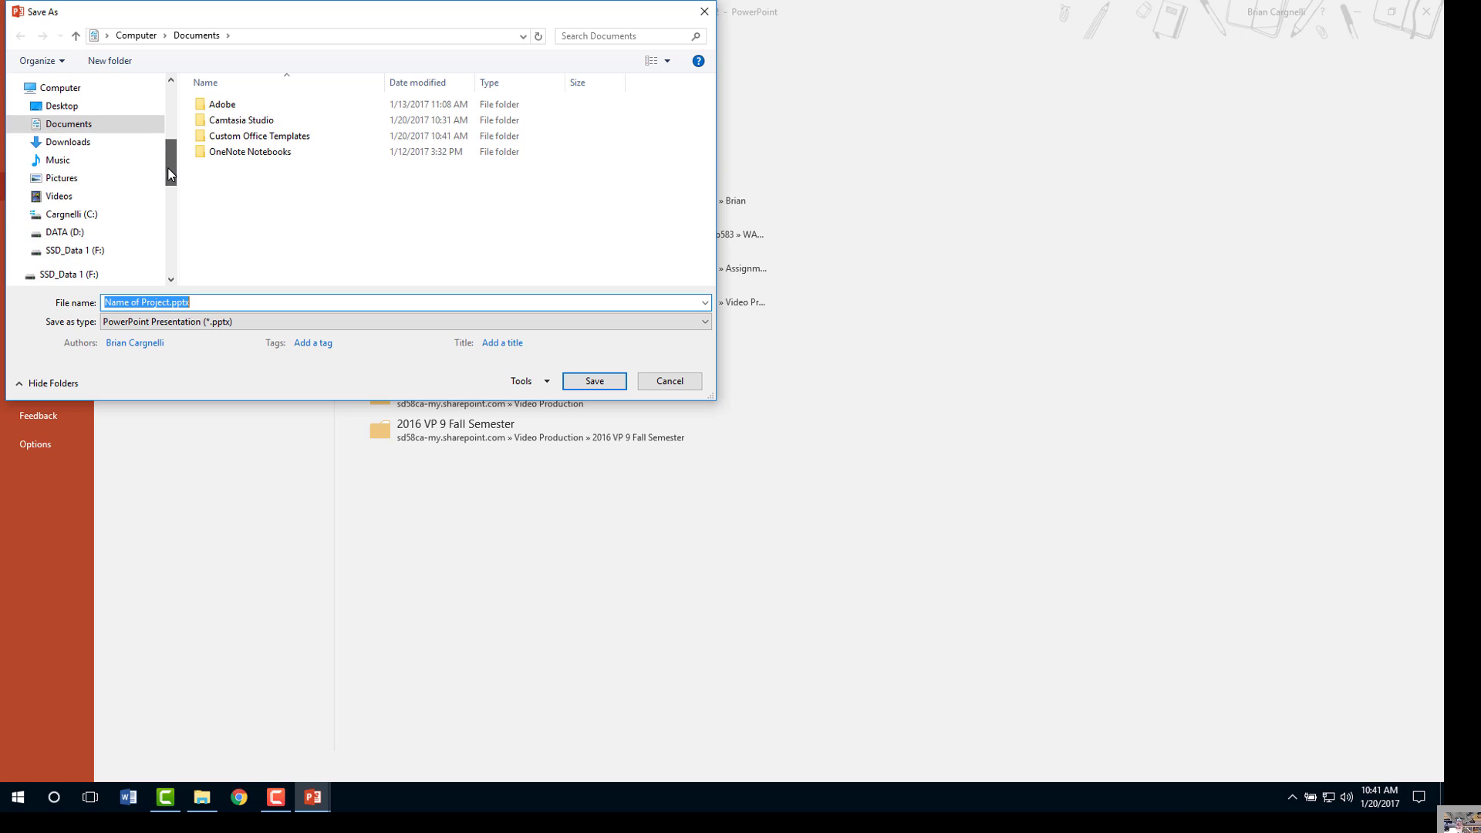
left_click(126, 231)
double_click(255, 121)
left_click(245, 123)
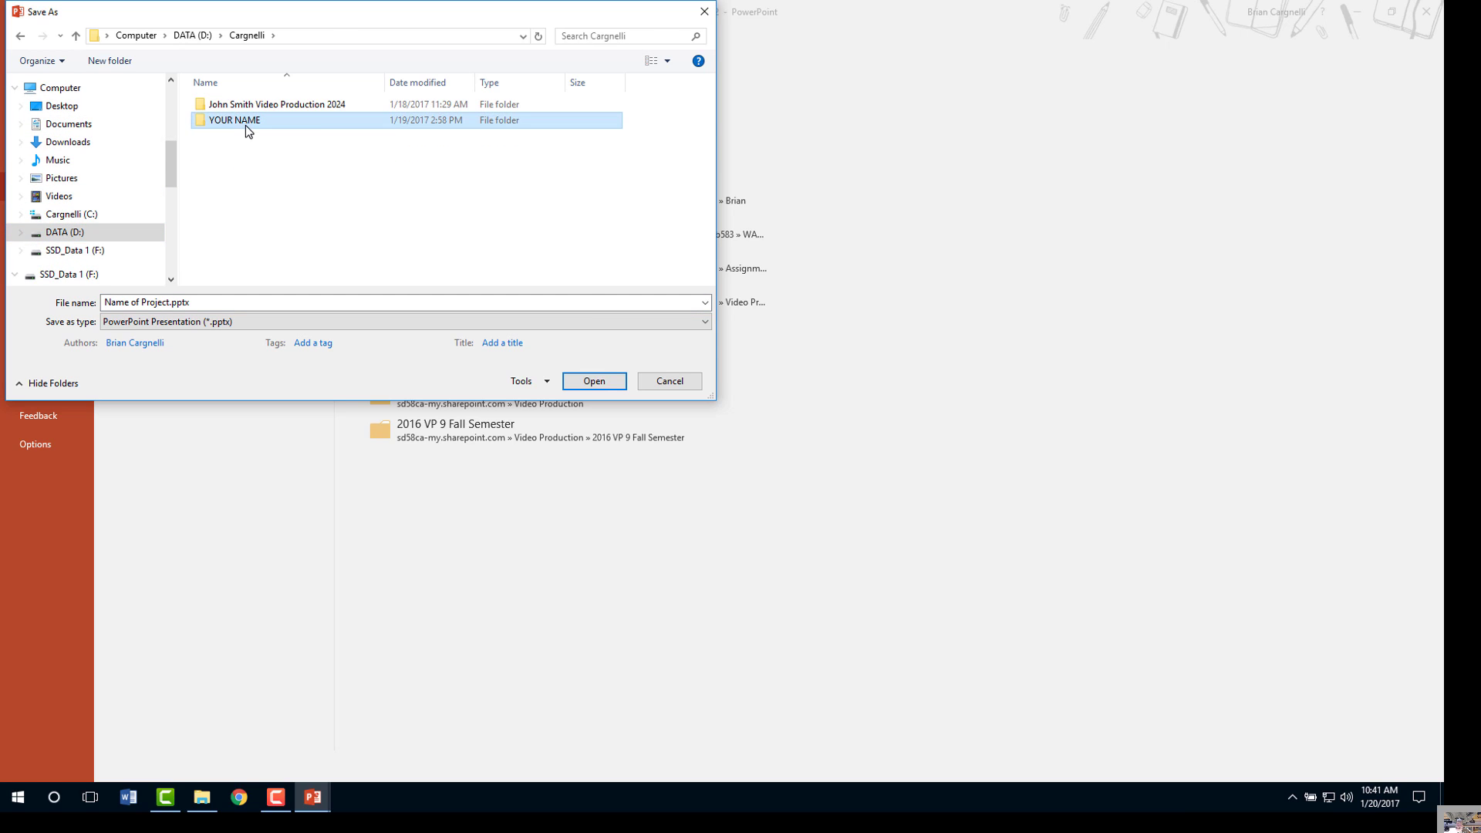
double_click(245, 123)
left_click(245, 137)
double_click(243, 138)
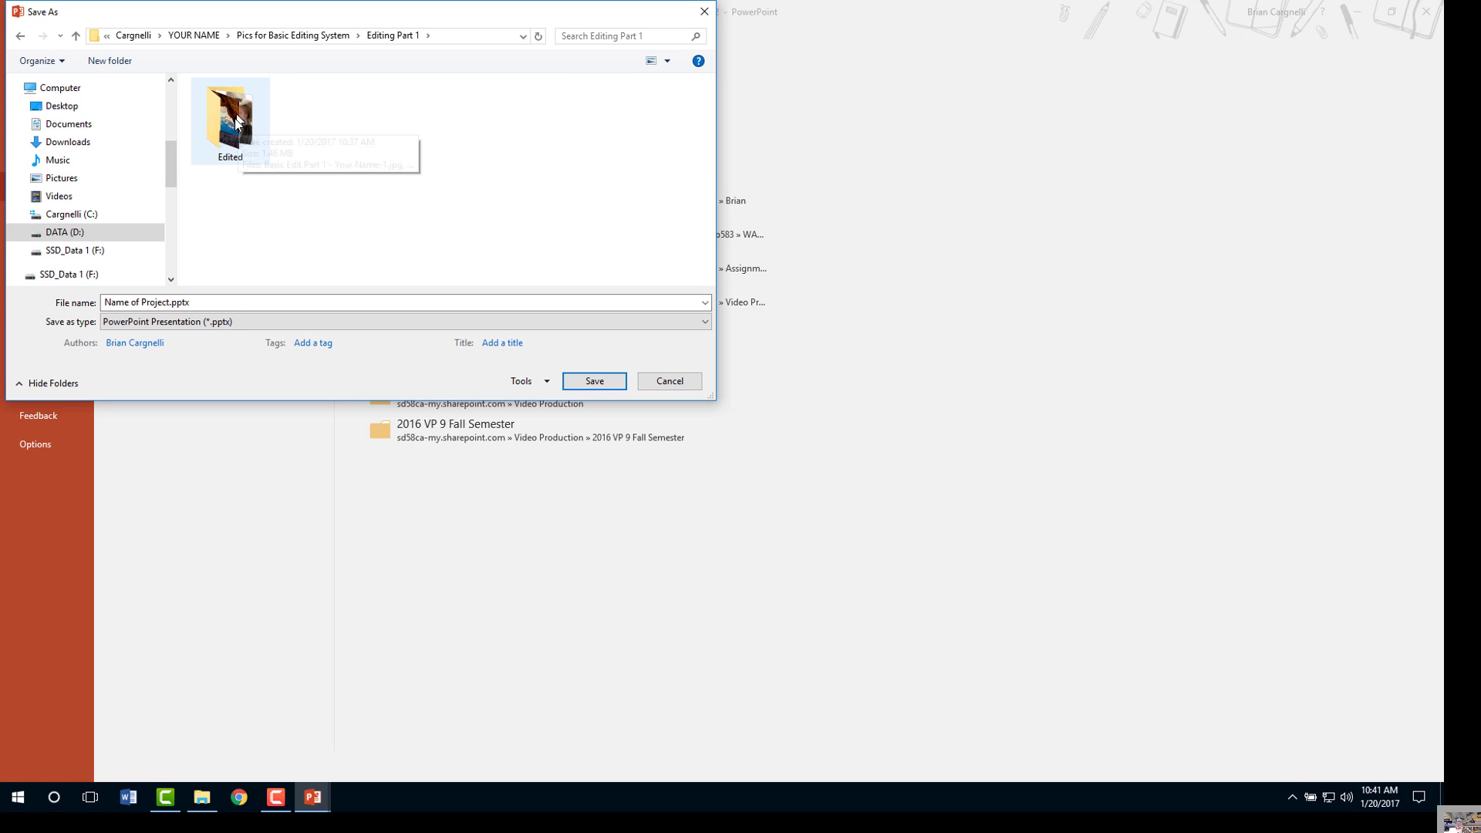
double_click(235, 127)
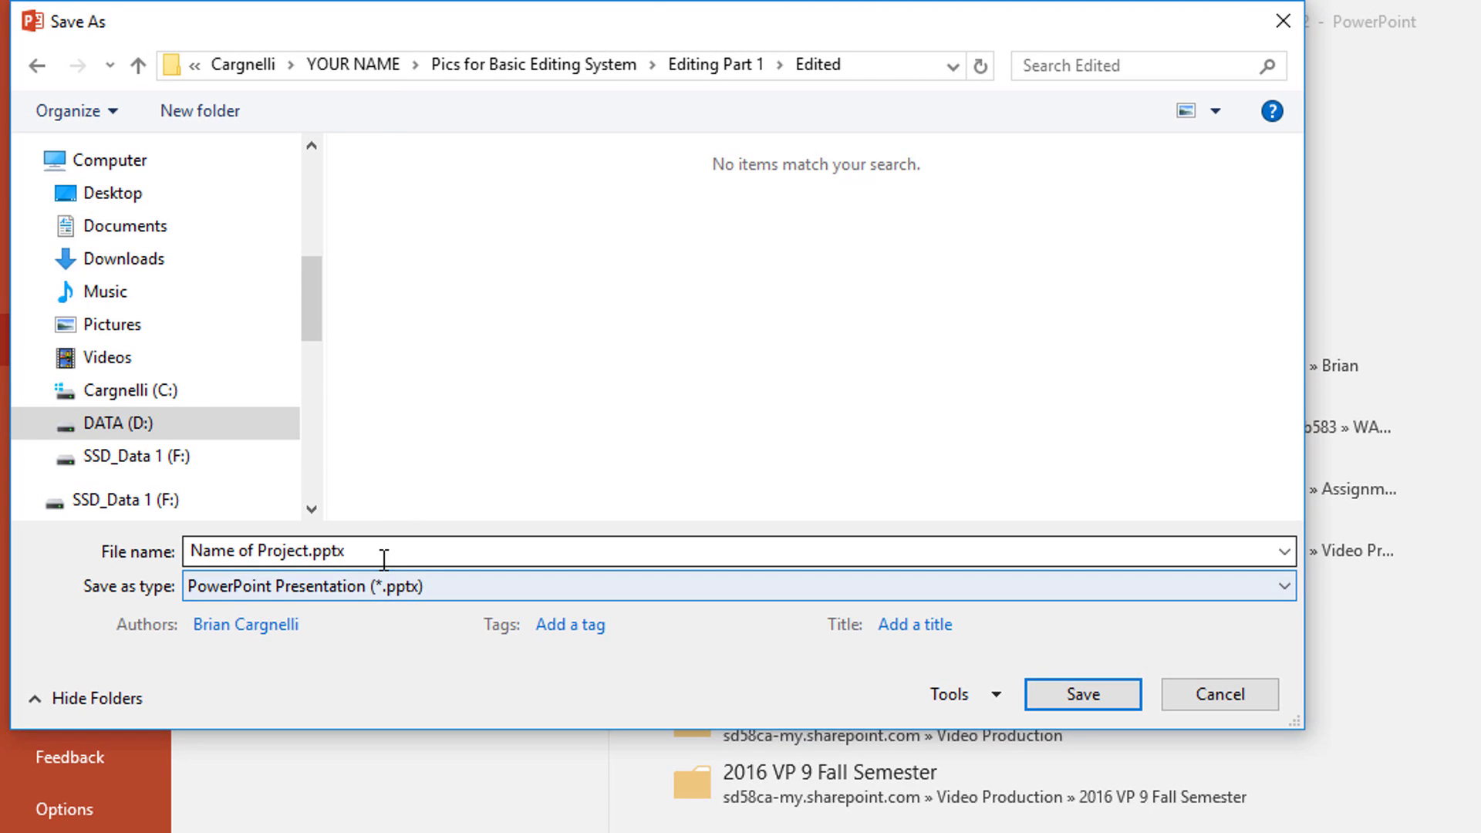
Extend the presentation's file name to "Name of Project - YOUR NAME.pptx", keeping the PowerPoint Presentation format.
left_click(310, 552)
left_click(310, 552)
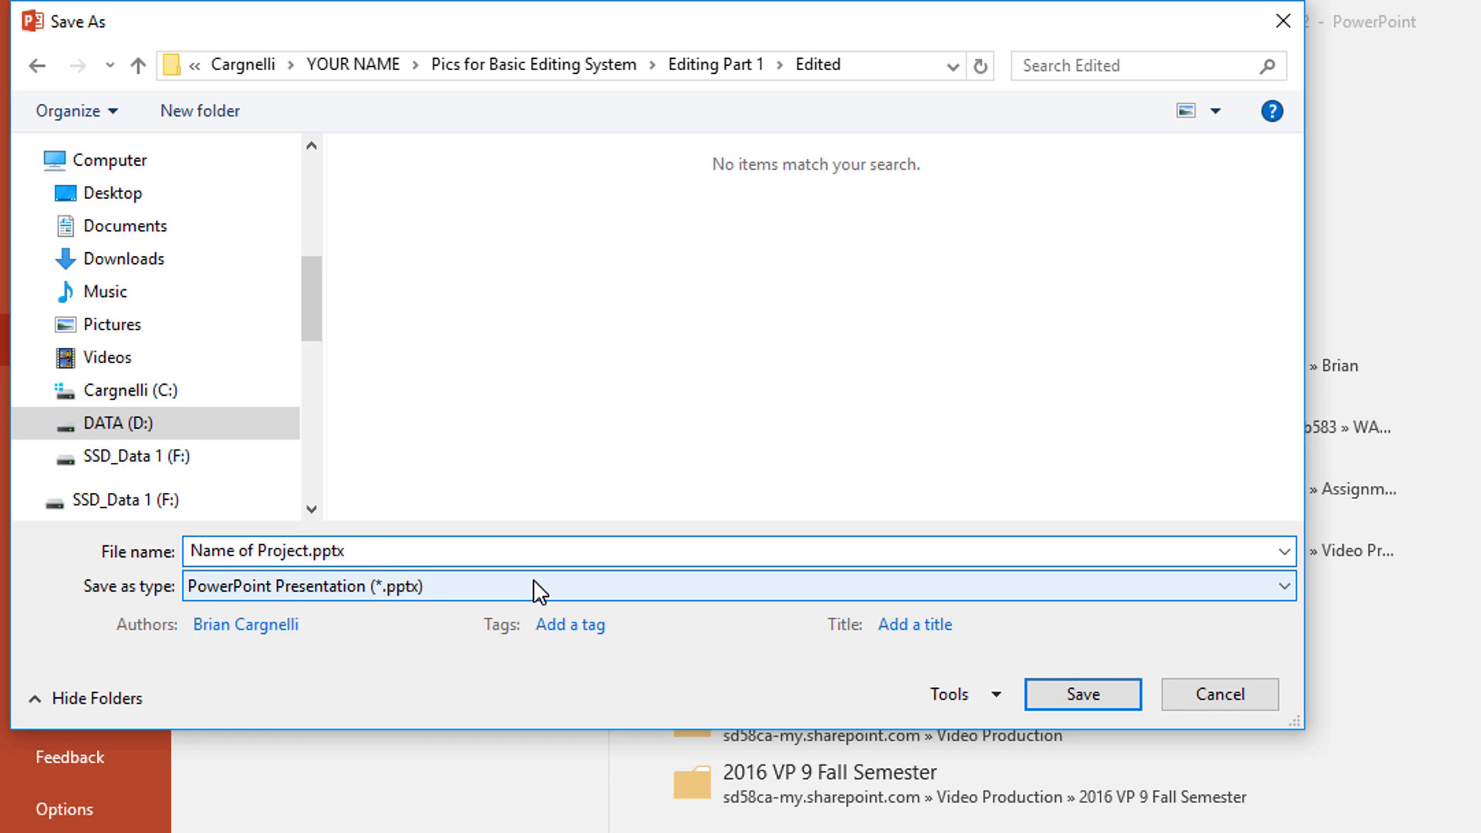
type("- YOUR NAME")
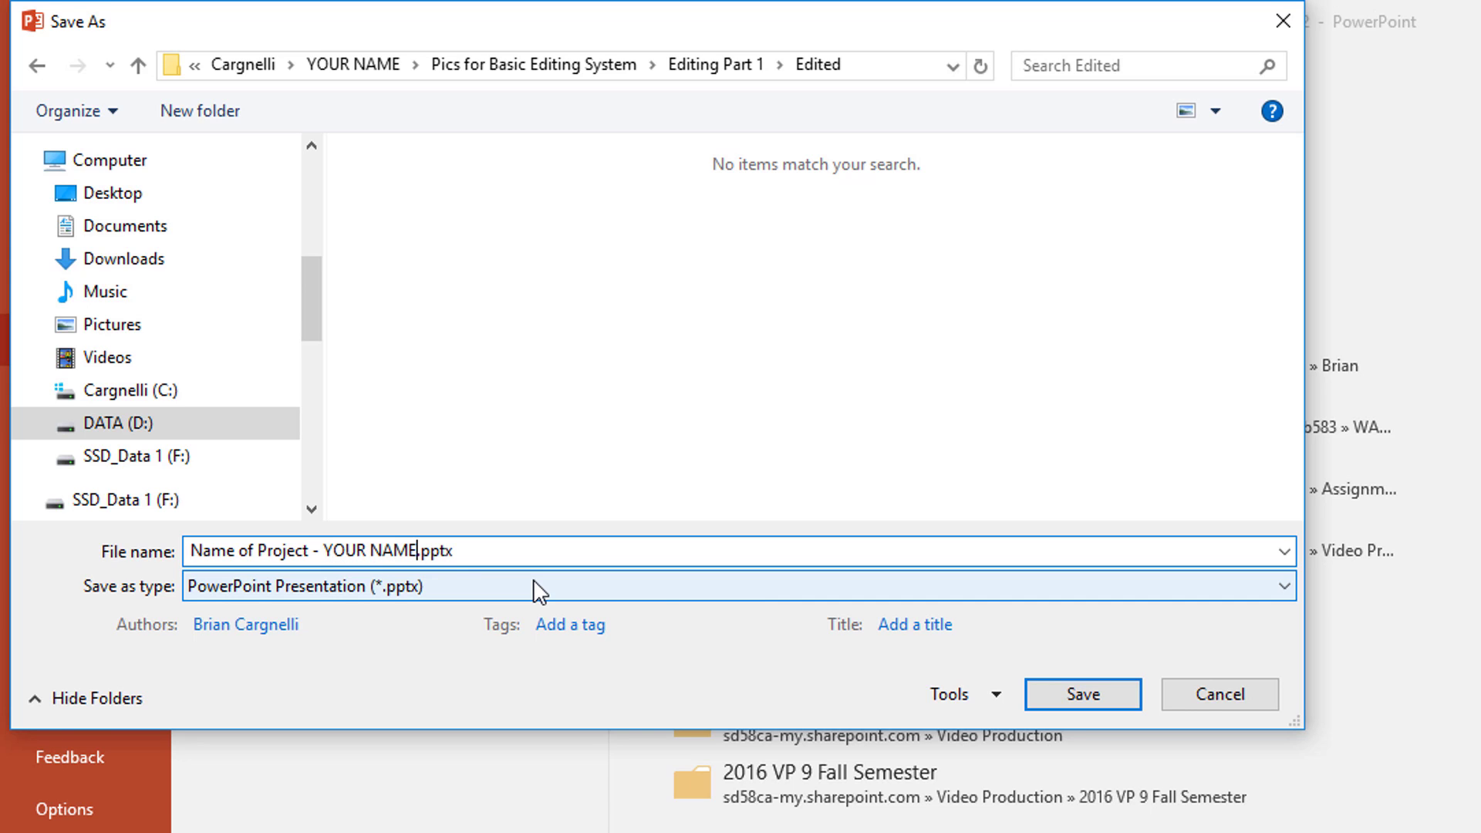